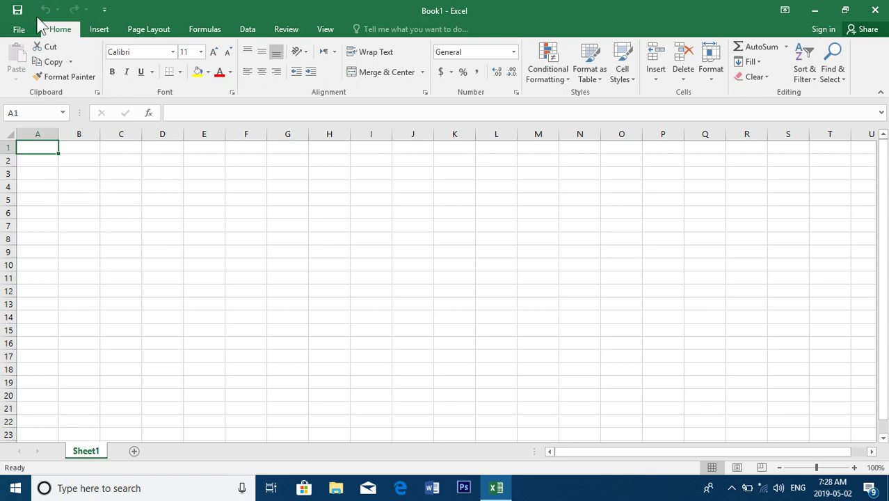
# Step: Fill the cell range A1:H20 with the text "kuik"
pyautogui.moveTo(39, 146); pyautogui.dragTo(347, 388)
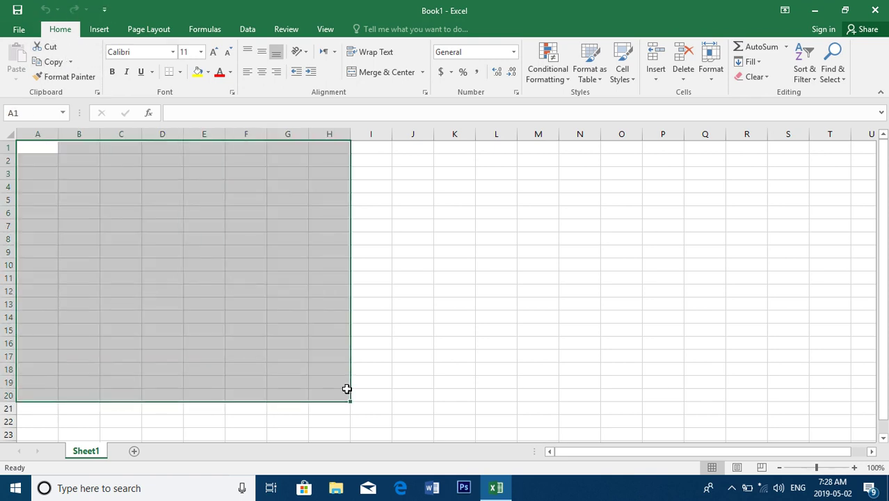
pyautogui.write('kuik')
pyautogui.hotkey('ctrl', 'Return')
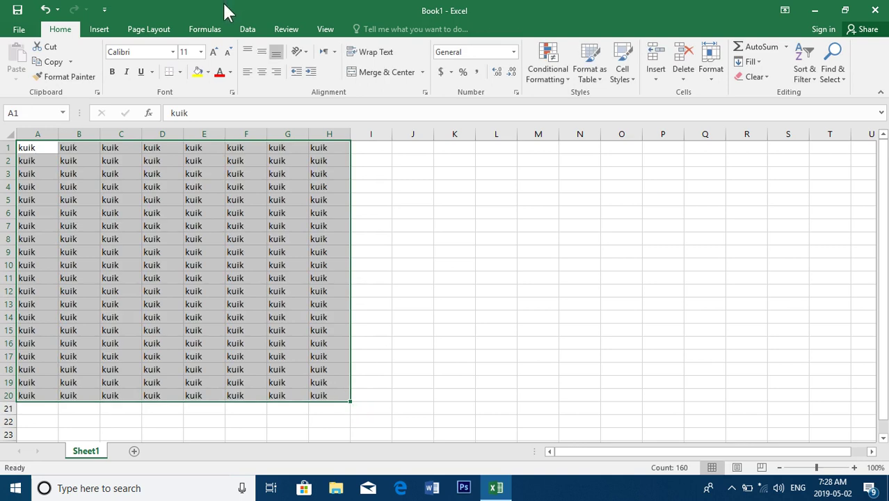
# Step: Give cells A1:H20 a red font colour and a yellow fill
pyautogui.click(217, 70)
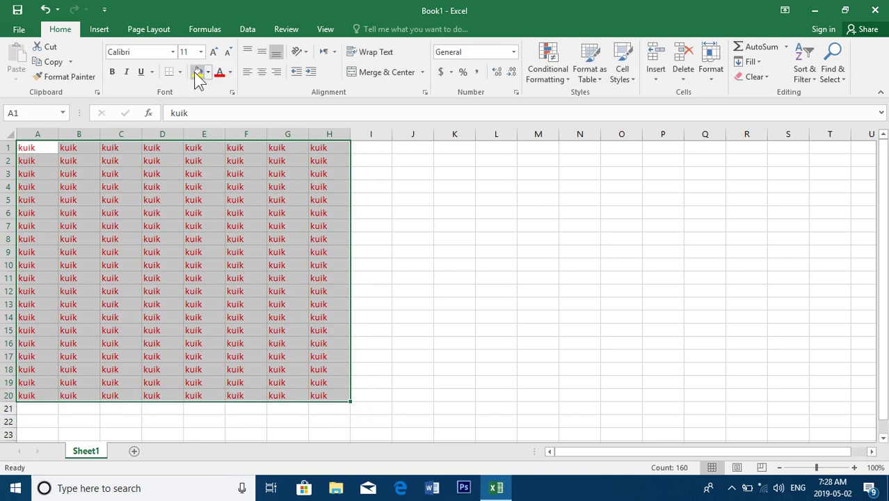
pyautogui.click(197, 73)
pyautogui.click(250, 205)
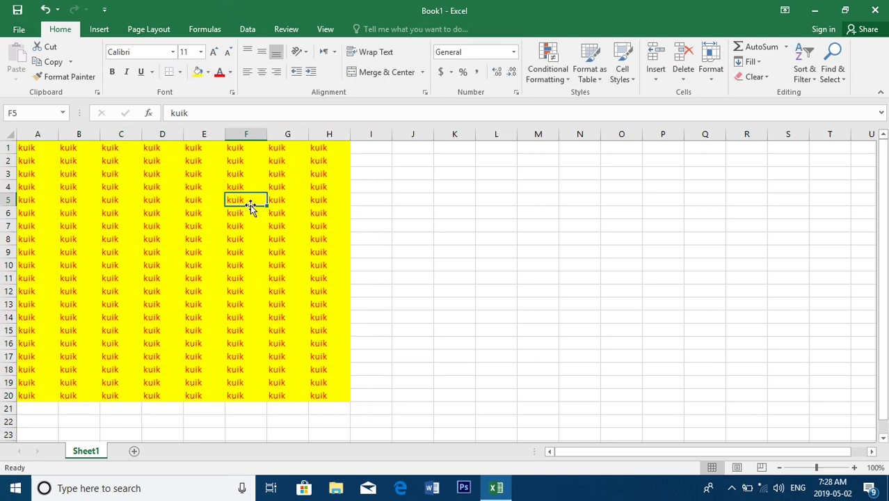
# Step: Undo the text entry, red font and yellow fill in A1:H20, and redo all of them
pyautogui.click(45, 10)
pyautogui.click(44, 10)
pyautogui.click(45, 10)
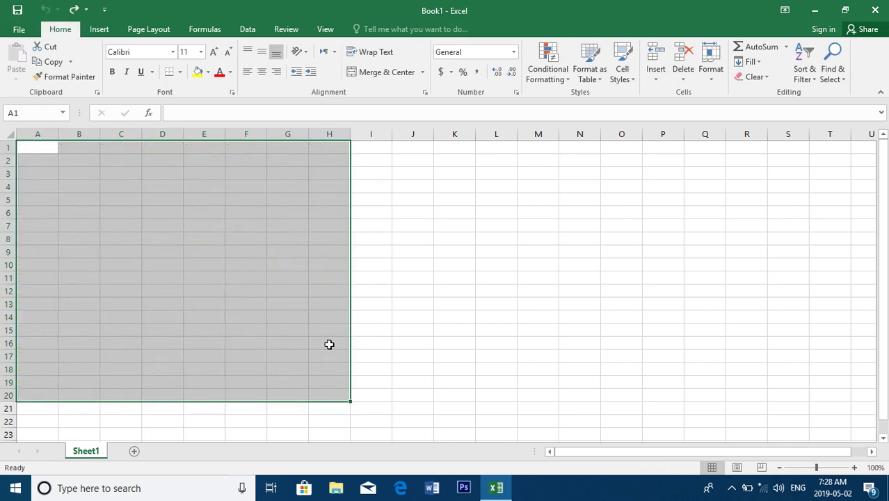
pyautogui.click(730, 488)
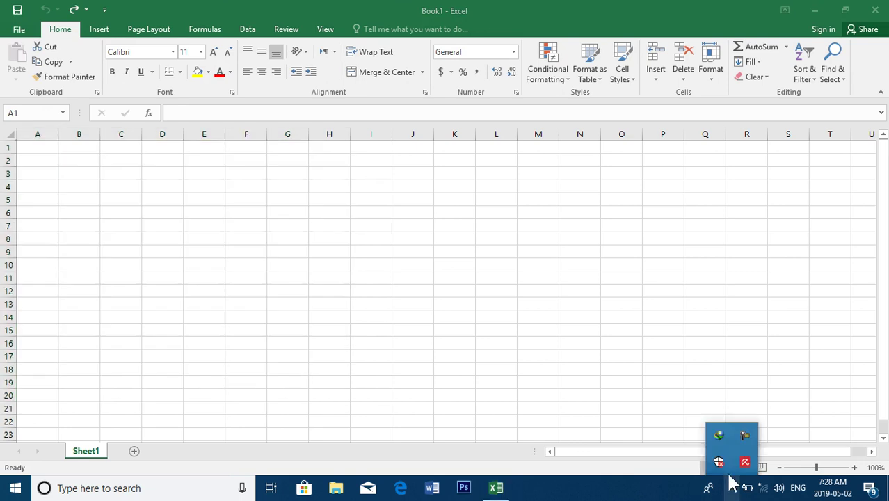
pyautogui.click(167, 171)
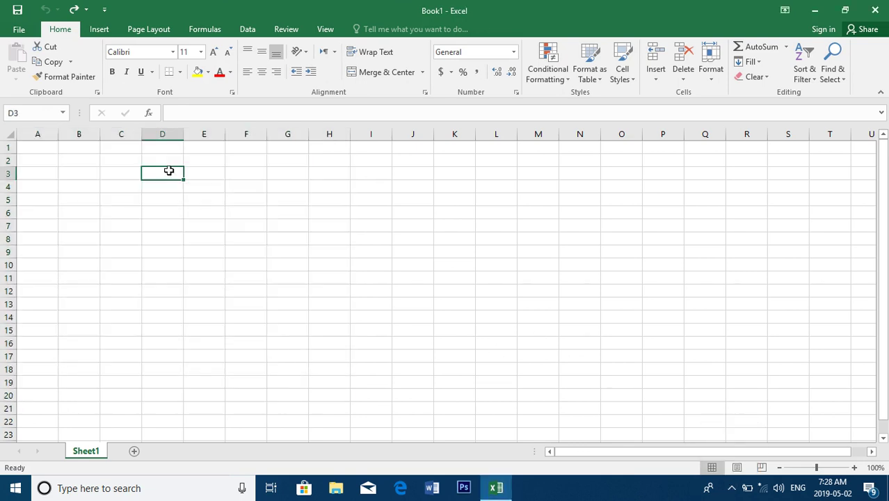
pyautogui.click(75, 9)
pyautogui.click(74, 9)
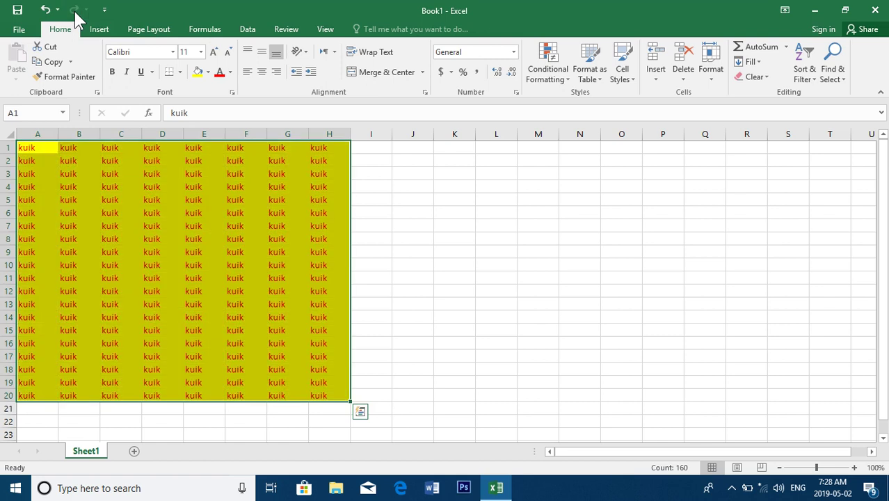
# Step: Undo the yellow fill and the red font colour on A1:H20, and redo both
pyautogui.click(45, 9)
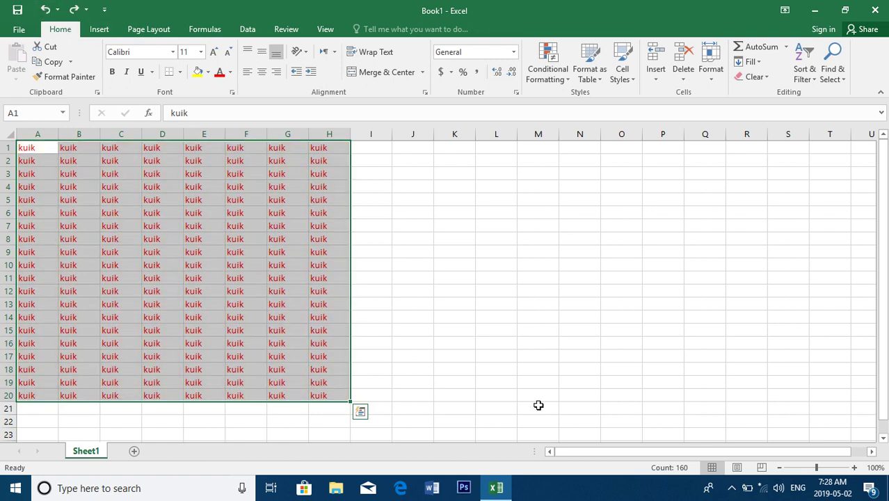
pyautogui.hotkey('ctrl', 'z')
pyautogui.hotkey('ctrl', 'y')
pyautogui.hotkey('ctrl', 'y')
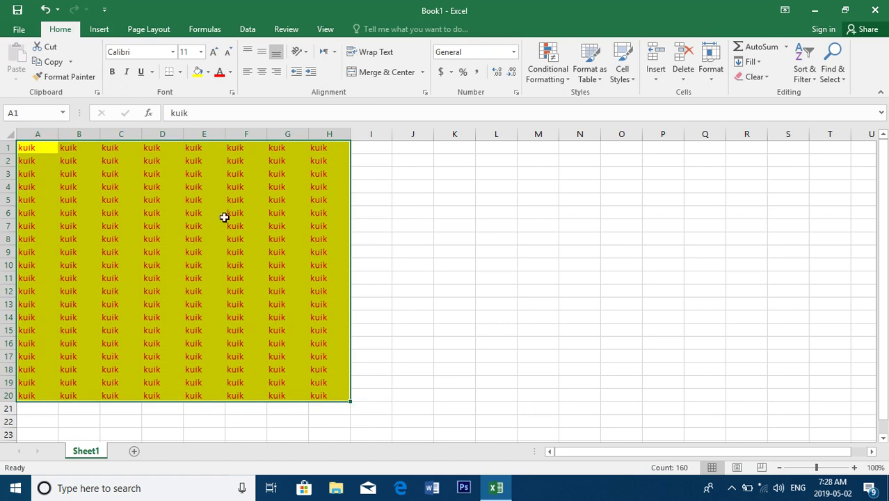
pyautogui.click(176, 230)
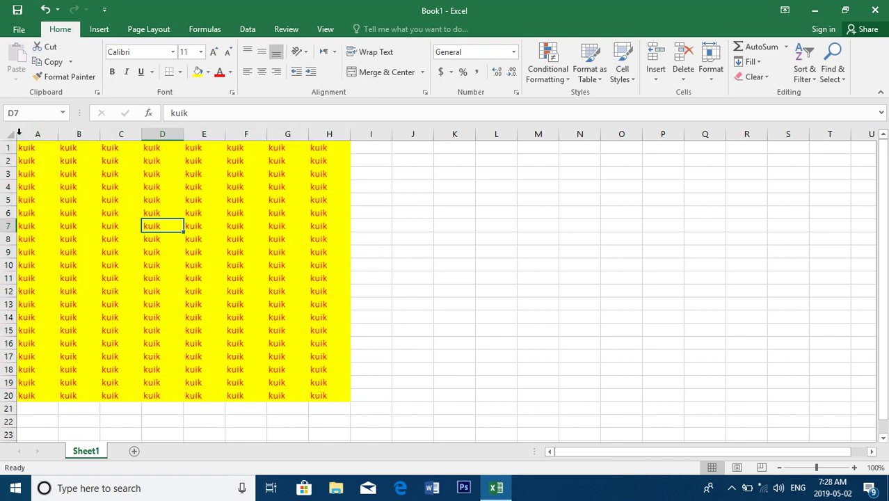
# Step: Move cells A1:H10 to M1 with cut and paste, and undo the move
pyautogui.moveTo(23, 135); pyautogui.dragTo(329, 142)
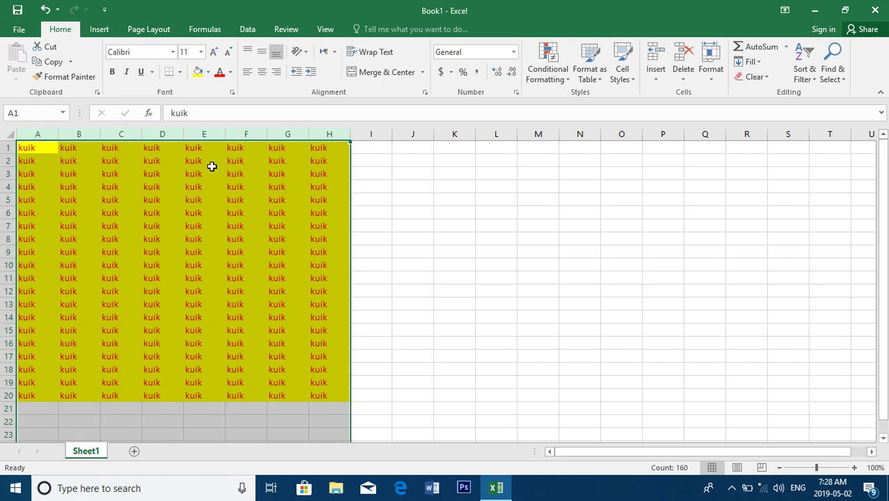
pyautogui.click(211, 166)
pyautogui.moveTo(37, 143); pyautogui.dragTo(340, 262)
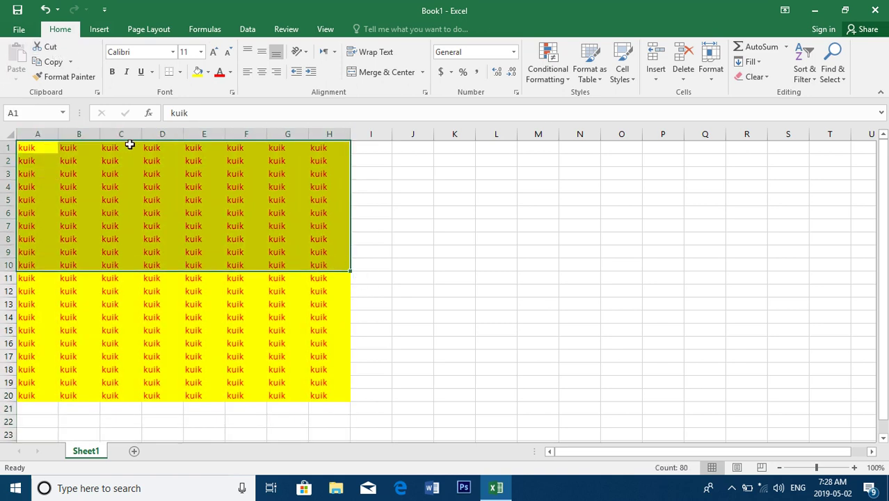
pyautogui.click(45, 47)
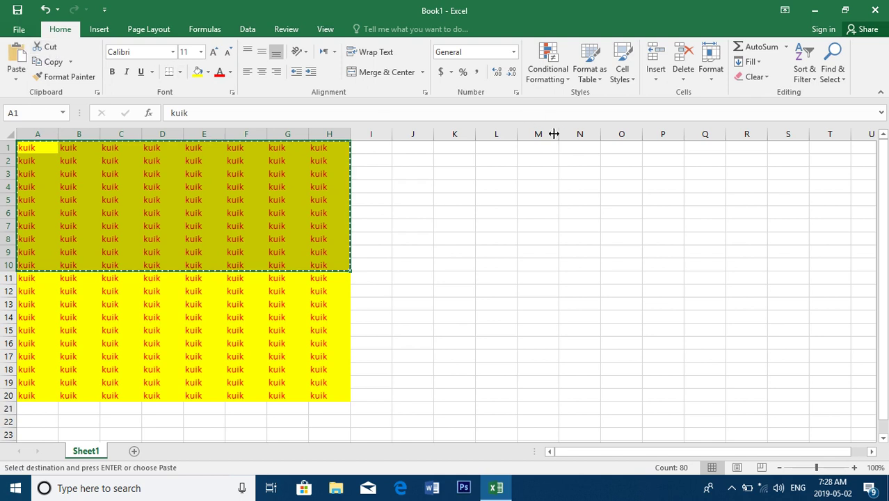
pyautogui.click(543, 146)
pyautogui.click(16, 56)
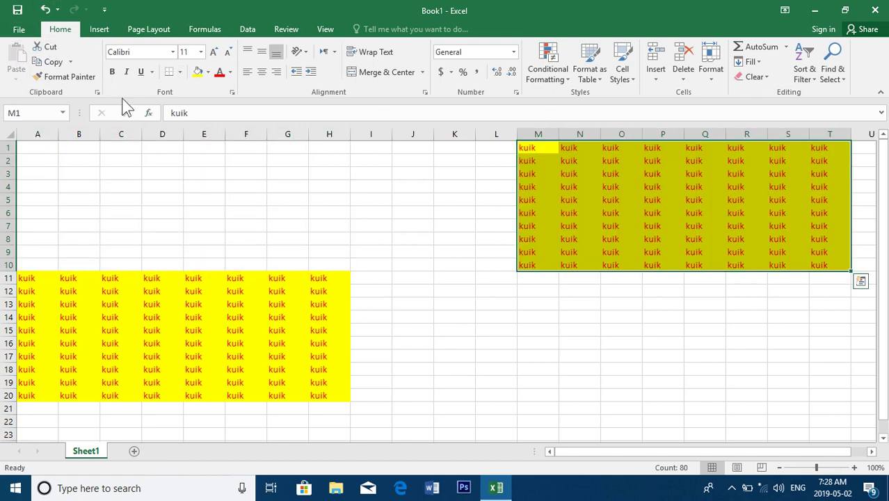
pyautogui.hotkey('ctrl', 'z')
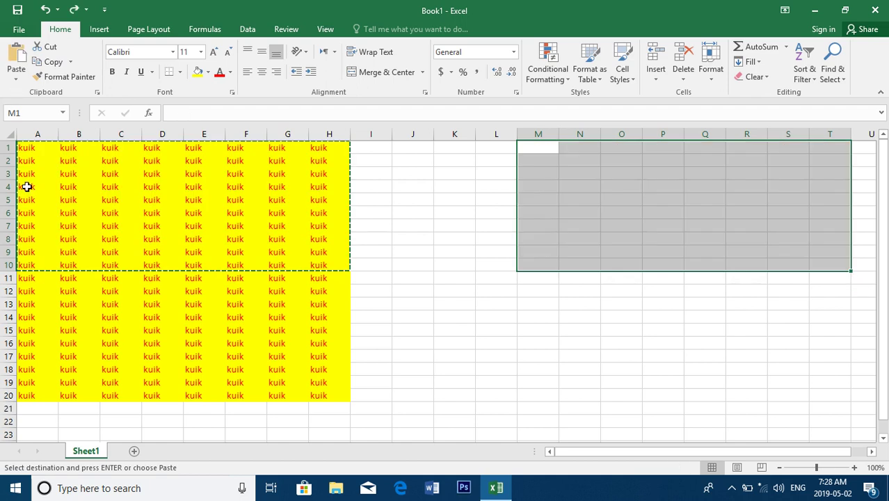
# Step: Copy cells A1:H13 and paste them at L6, and undo the paste
pyautogui.scroll(-1, 27, 186)
pyautogui.moveTo(25, 197); pyautogui.dragTo(341, 301)
pyautogui.click(41, 61)
pyautogui.click(496, 210)
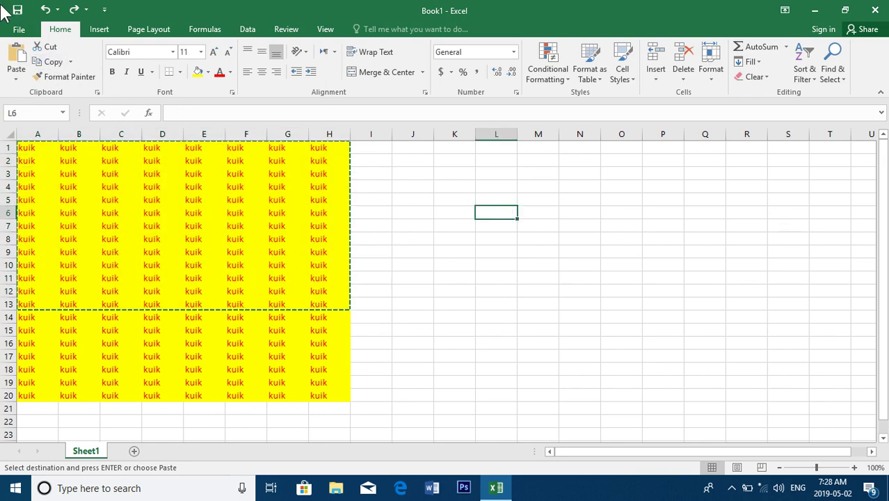
pyautogui.click(23, 57)
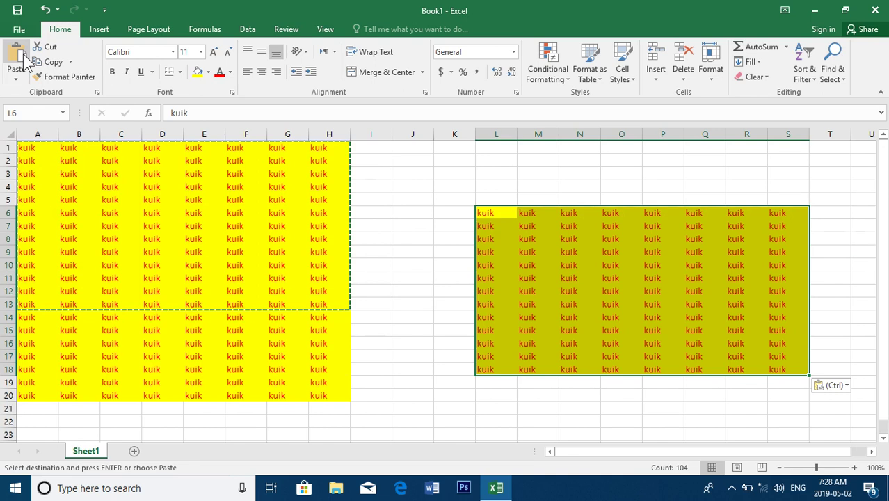
pyautogui.hotkey('ctrl', 'z')
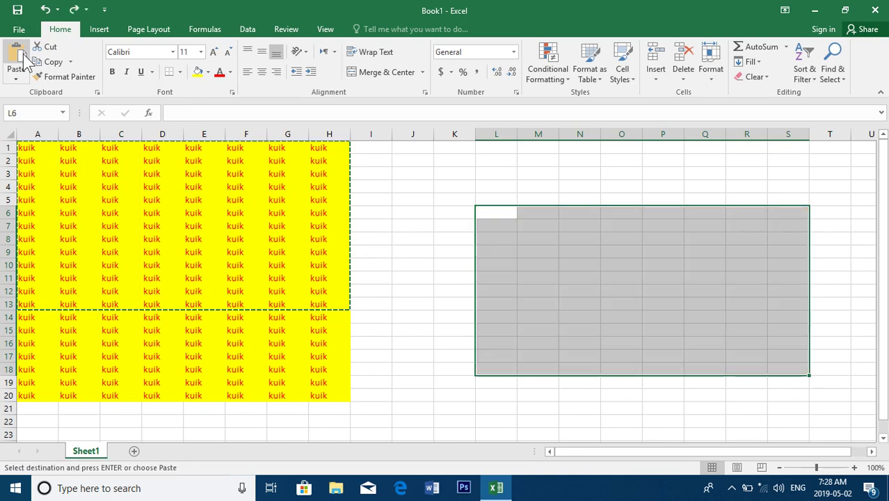
# Step: Copy the whole range A1:H20 and paste it at J3, and undo the paste
pyautogui.click(70, 63)
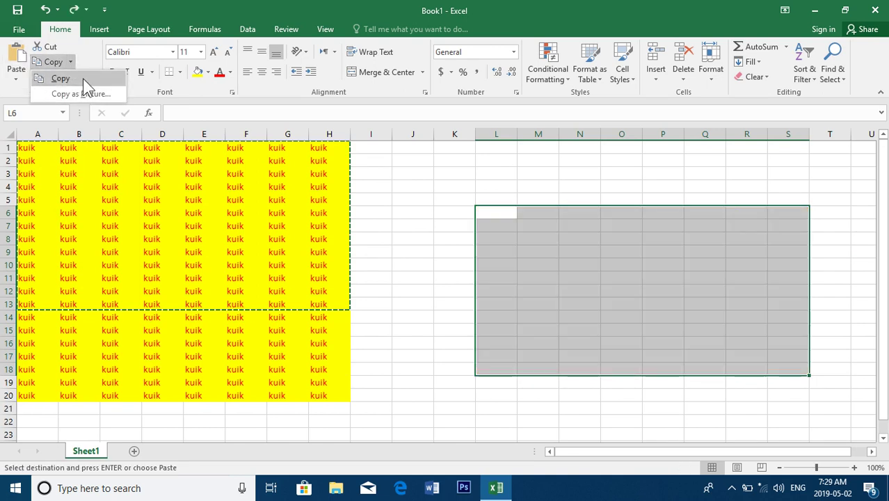
pyautogui.click(54, 173)
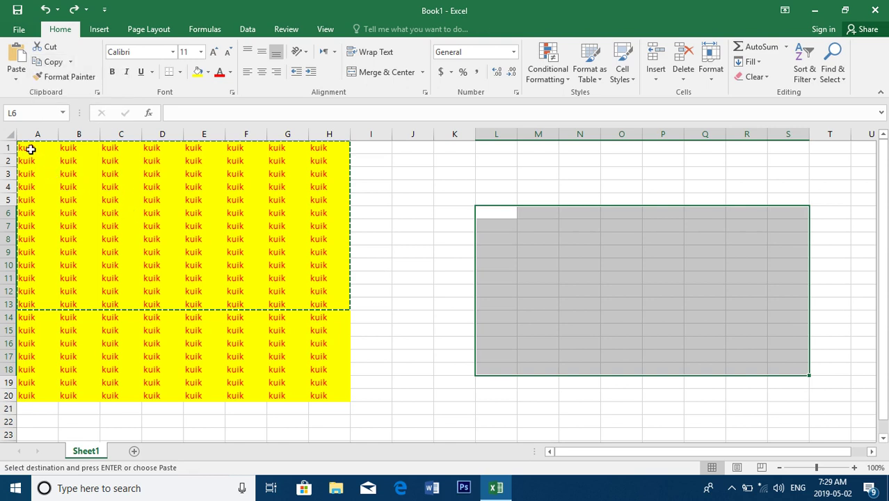
pyautogui.moveTo(31, 149); pyautogui.dragTo(125, 212)
pyautogui.moveTo(174, 272); pyautogui.dragTo(339, 389)
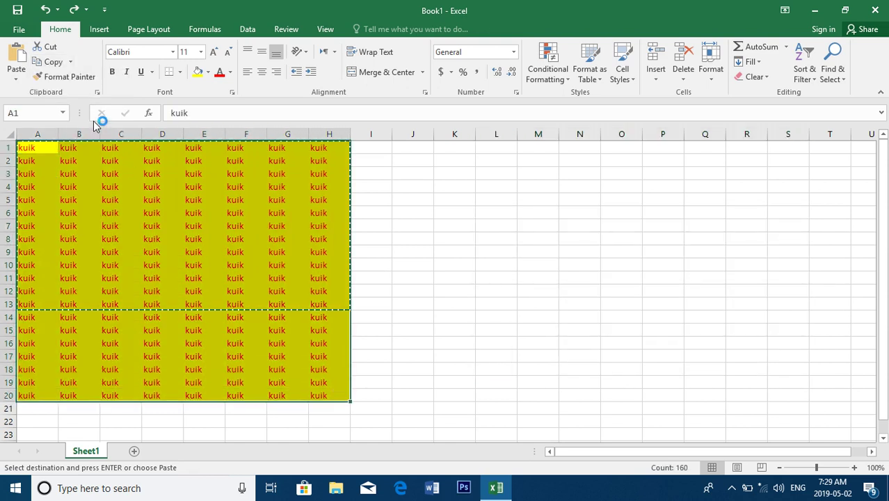
pyautogui.click(70, 61)
pyautogui.click(71, 78)
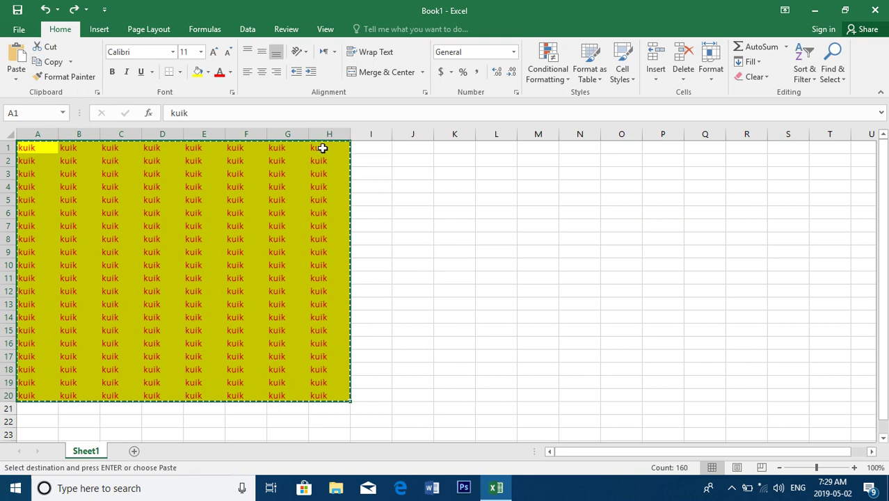
pyautogui.click(427, 175)
pyautogui.click(17, 59)
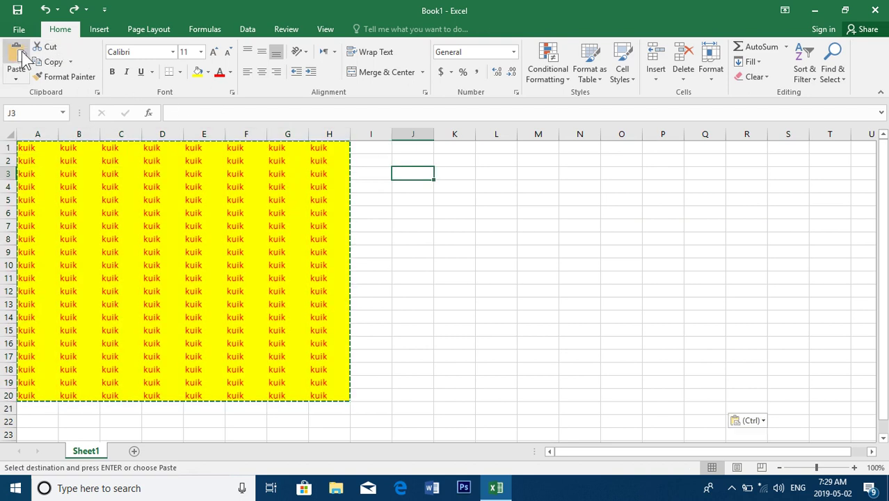
pyautogui.hotkey('ctrl', 'z')
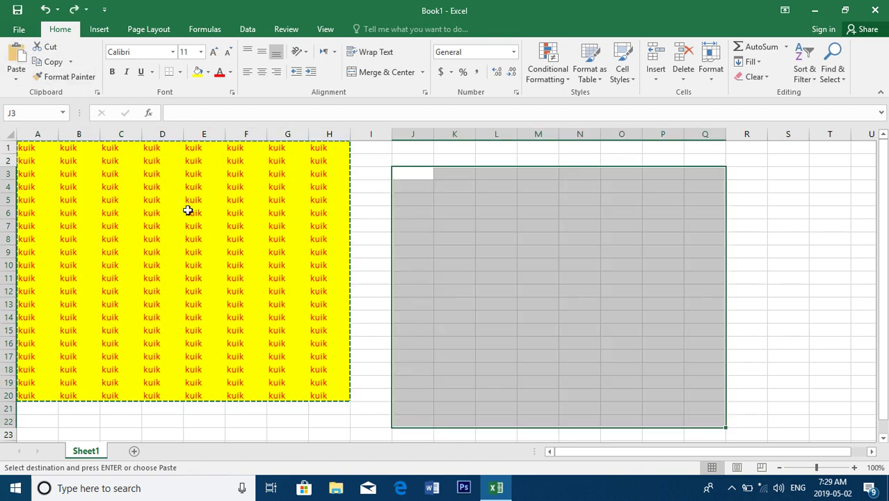
# Step: Copy A1:H20 as a picture, as shown on screen in Picture format, and paste it at K1
pyautogui.moveTo(27, 146); pyautogui.dragTo(341, 394)
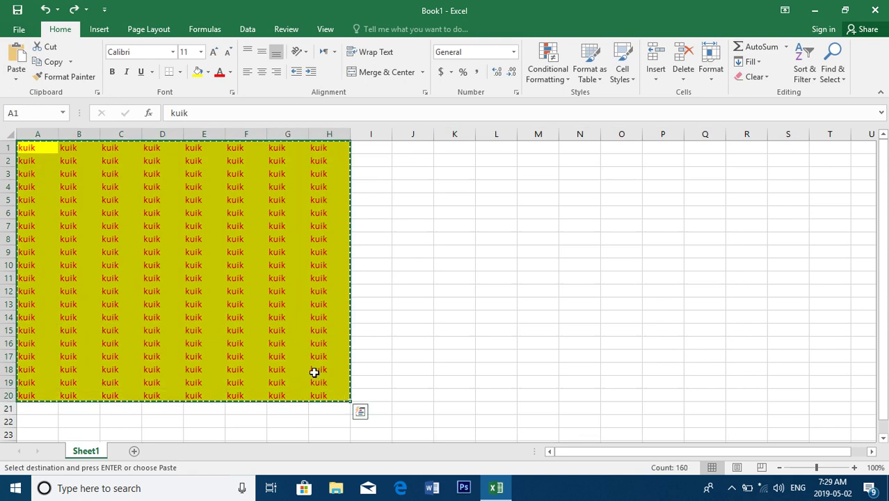
pyautogui.click(71, 61)
pyautogui.click(77, 98)
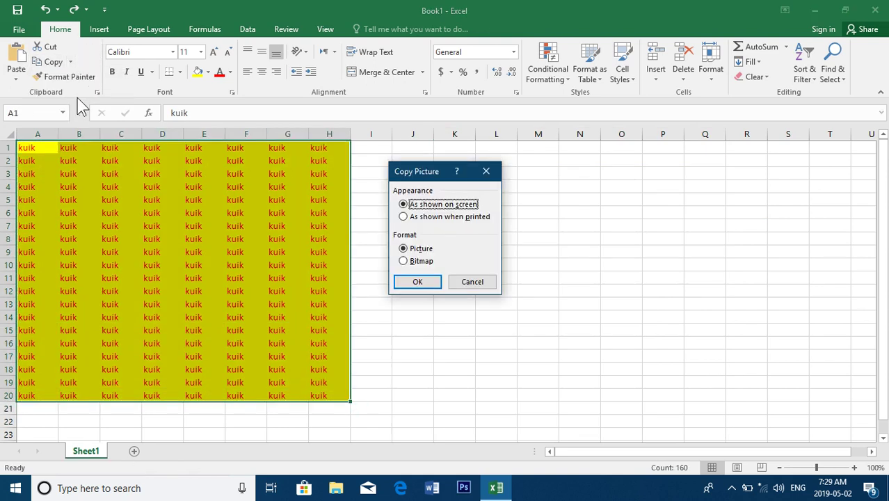
pyautogui.click(434, 284)
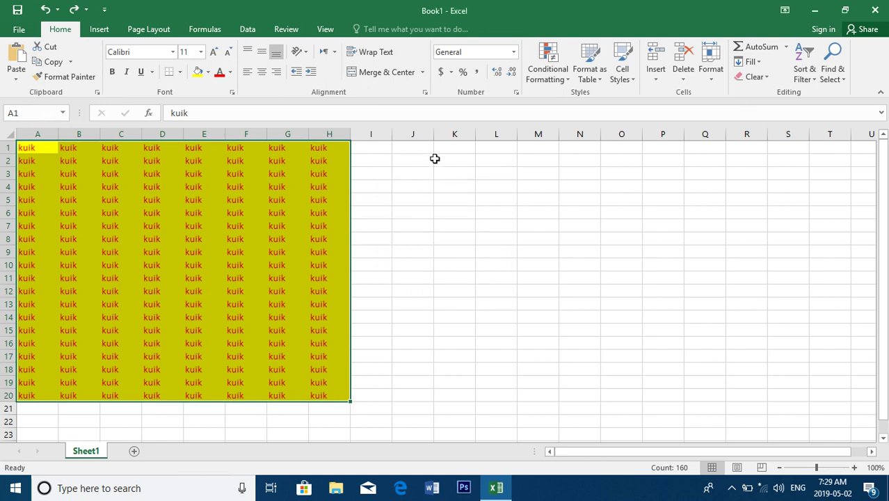
pyautogui.click(445, 144)
pyautogui.click(16, 75)
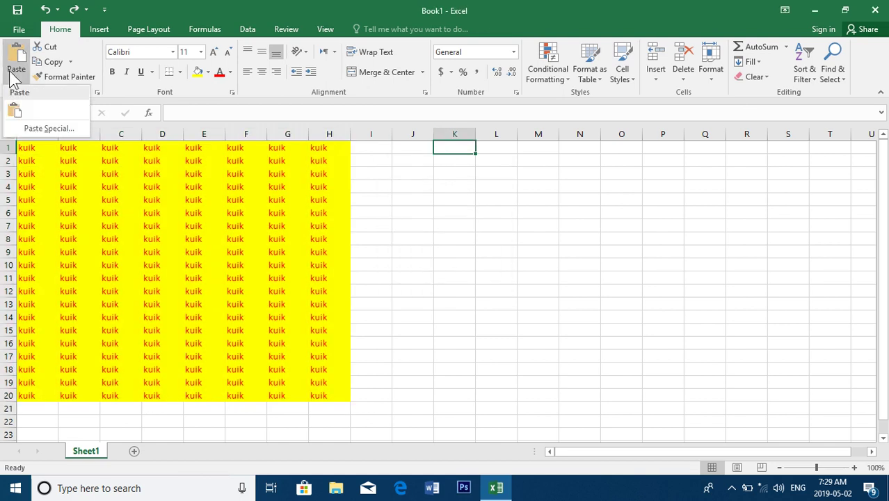
pyautogui.click(18, 54)
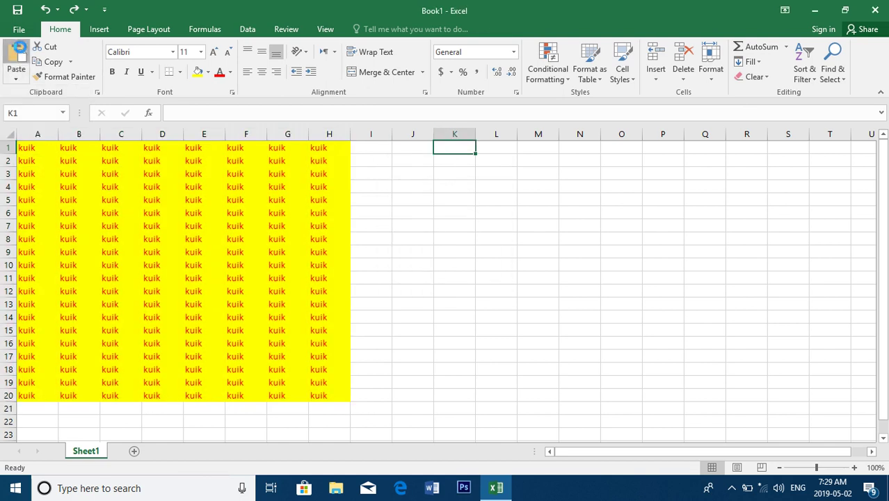
# Step: Move the pasted picture until it slightly overlaps column H near row 3, and enlarge it slightly
pyautogui.moveTo(554, 219); pyautogui.dragTo(509, 259)
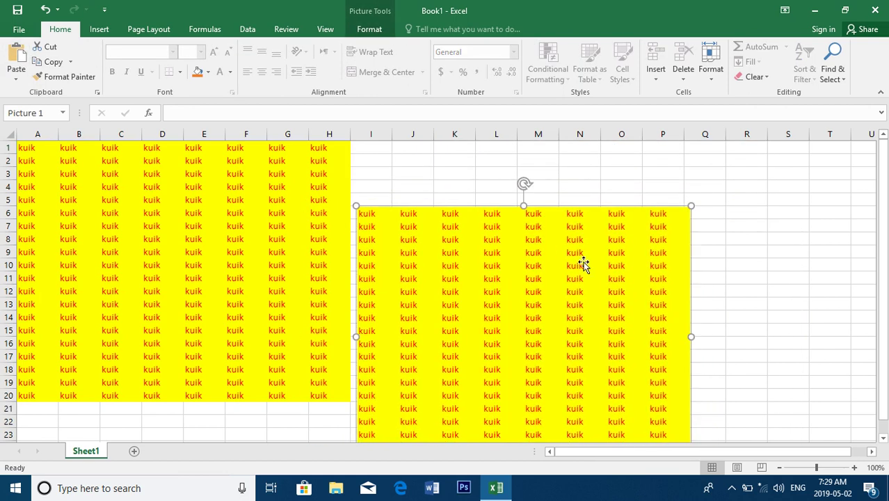
pyautogui.moveTo(533, 303); pyautogui.dragTo(506, 268)
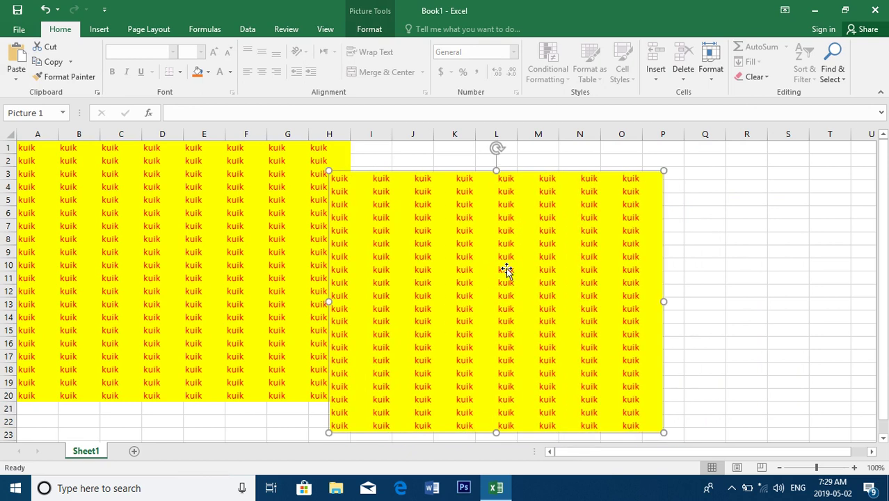
pyautogui.moveTo(664, 170)
pyautogui.mouseDown()
pyautogui.moveTo(568, 268)
pyautogui.moveTo(565, 249)
pyautogui.moveTo(678, 183)
pyautogui.moveTo(675, 161)
pyautogui.mouseUp()
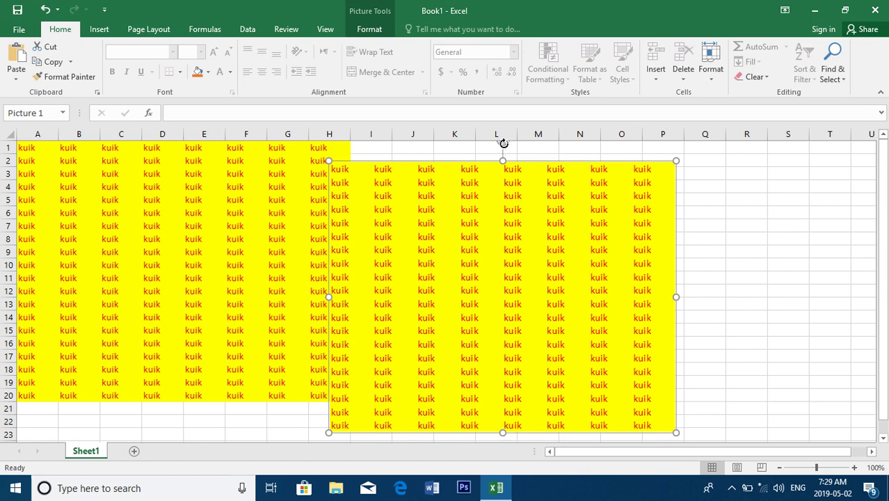
# Step: Rotate the pasted picture clockwise to a diagonal and delete it
pyautogui.moveTo(501, 143); pyautogui.dragTo(604, 206)
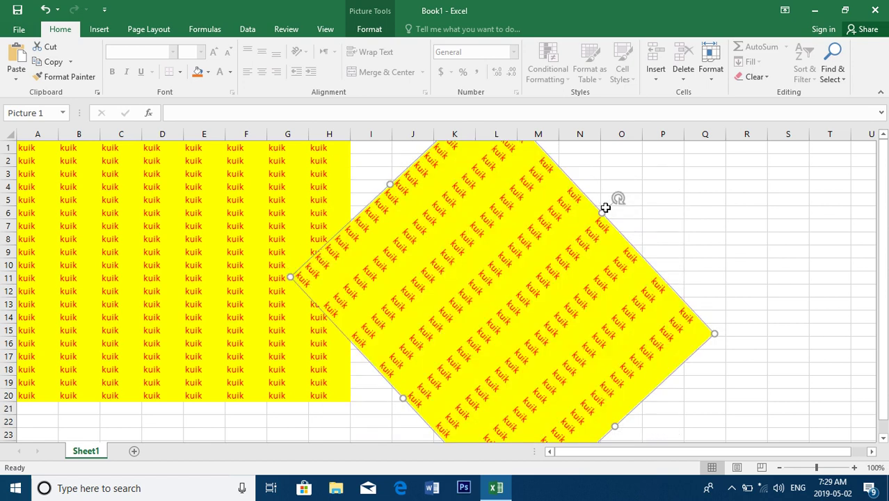
pyautogui.press('Delete')
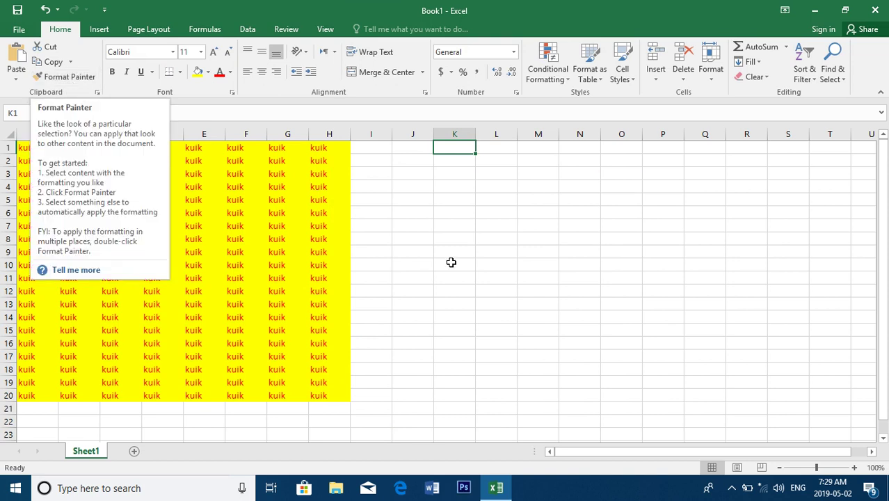
# Step: Fill the range K1:R20 with the value 7777
pyautogui.moveTo(455, 147); pyautogui.dragTo(735, 389)
pyautogui.write('777')
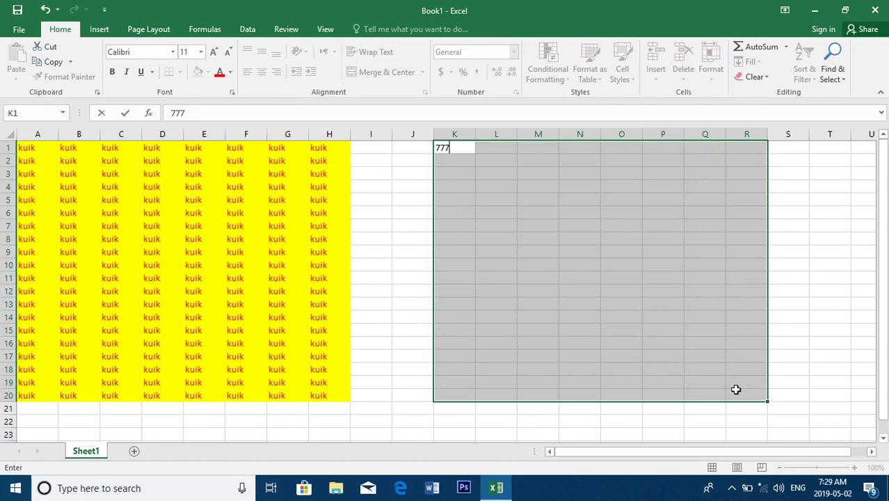
pyautogui.write('7')
pyautogui.hotkey('ctrl', 'Return')
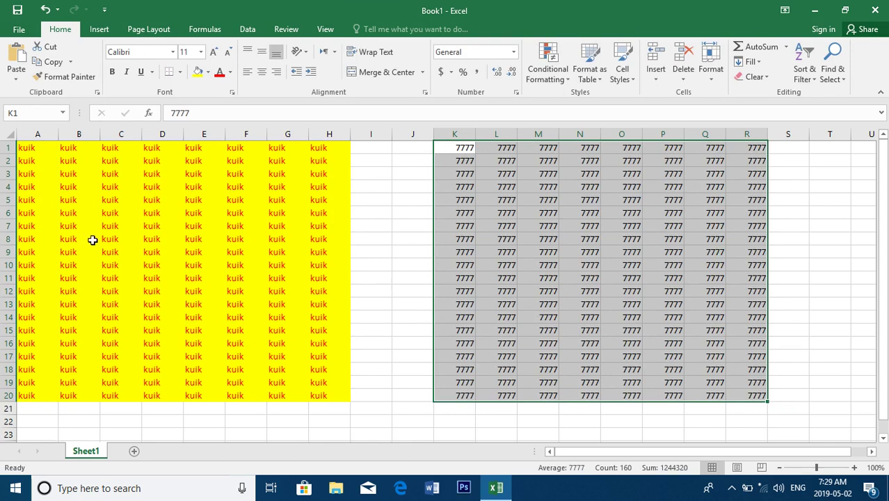
# Step: Copy the formatting of A1:H20 onto K1:R16 with Format Painter
pyautogui.moveTo(25, 147); pyautogui.dragTo(331, 408)
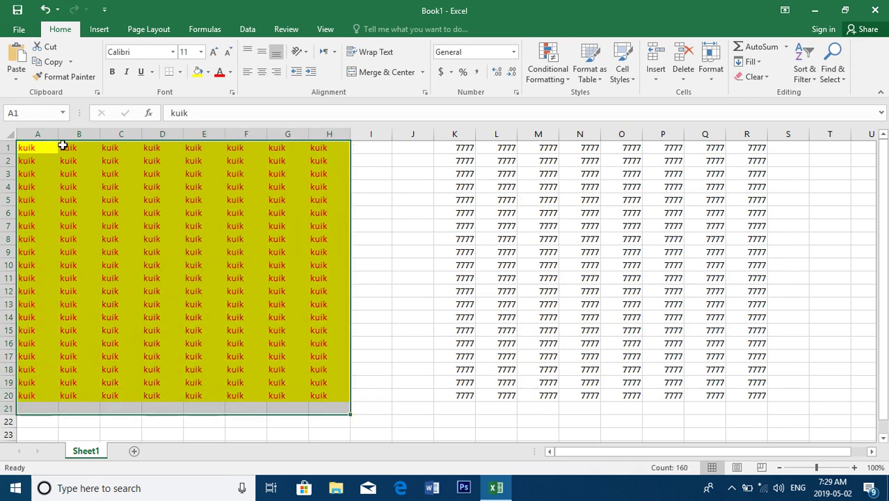
pyautogui.moveTo(32, 147)
pyautogui.mouseDown()
pyautogui.moveTo(391, 365)
pyautogui.moveTo(345, 394)
pyautogui.mouseUp()
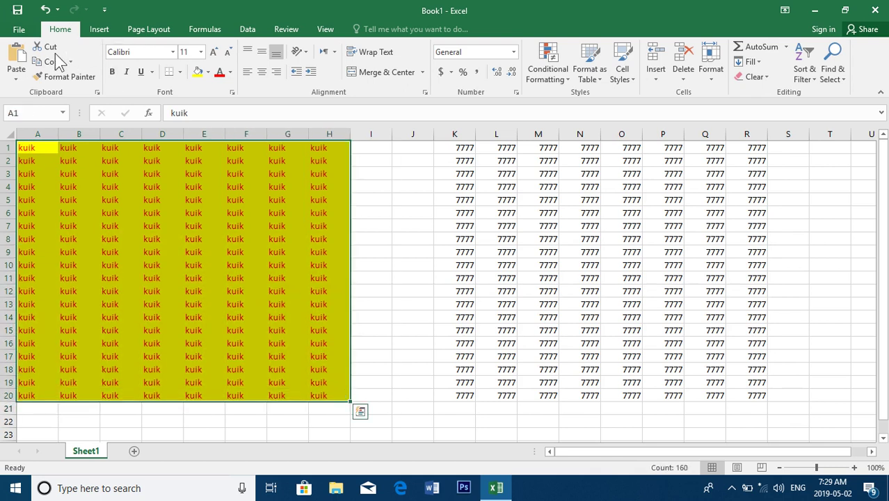
pyautogui.click(50, 79)
pyautogui.moveTo(456, 146)
pyautogui.mouseDown()
pyautogui.moveTo(740, 312)
pyautogui.moveTo(757, 341)
pyautogui.mouseUp()
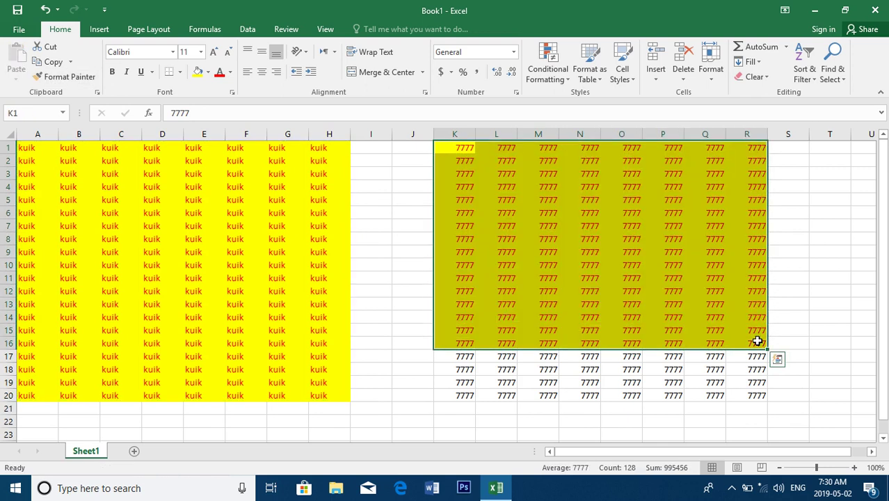
# Step: Copy the formatting of cell E8 onto the remaining unformatted cells K17:R20 with Format Painter
pyautogui.click(222, 237)
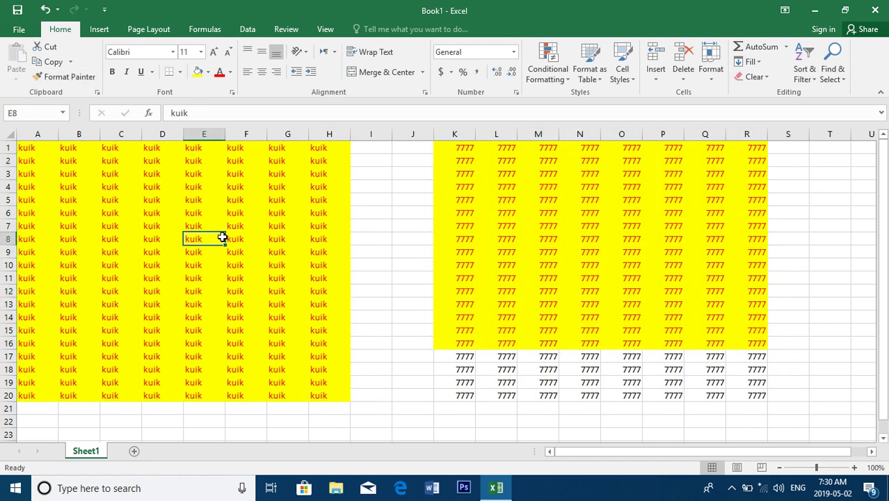
pyautogui.click(67, 78)
pyautogui.moveTo(461, 358)
pyautogui.mouseDown()
pyautogui.moveTo(721, 415)
pyautogui.moveTo(758, 393)
pyautogui.mouseUp()
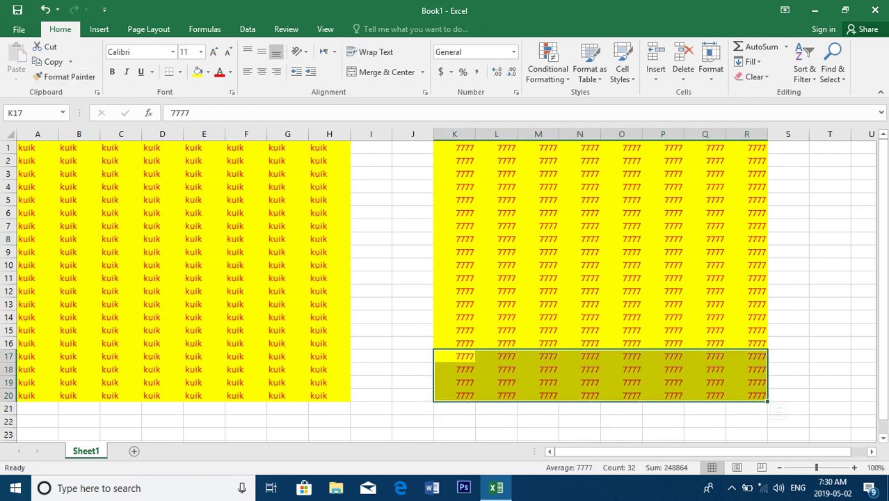
pyautogui.click(531, 188)
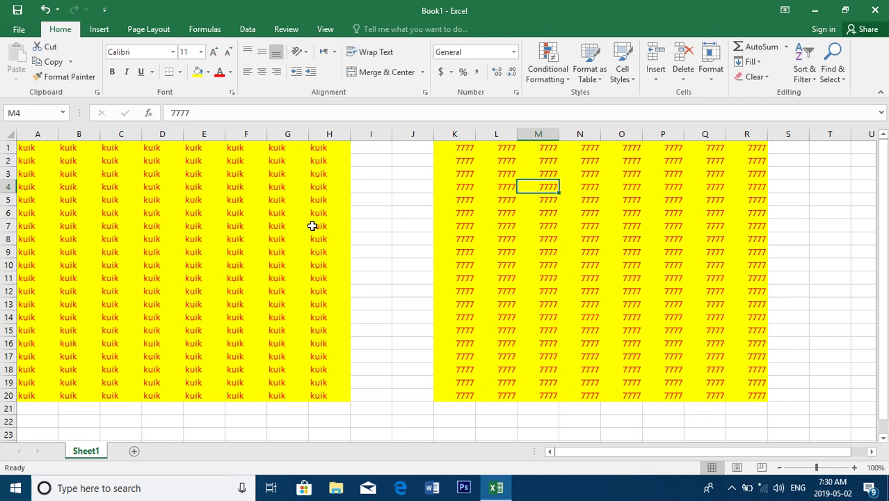
# Step: Fill the range S2:Z11 with the text jjh
pyautogui.moveTo(788, 160); pyautogui.dragTo(807, 284)
pyautogui.write('jjh')
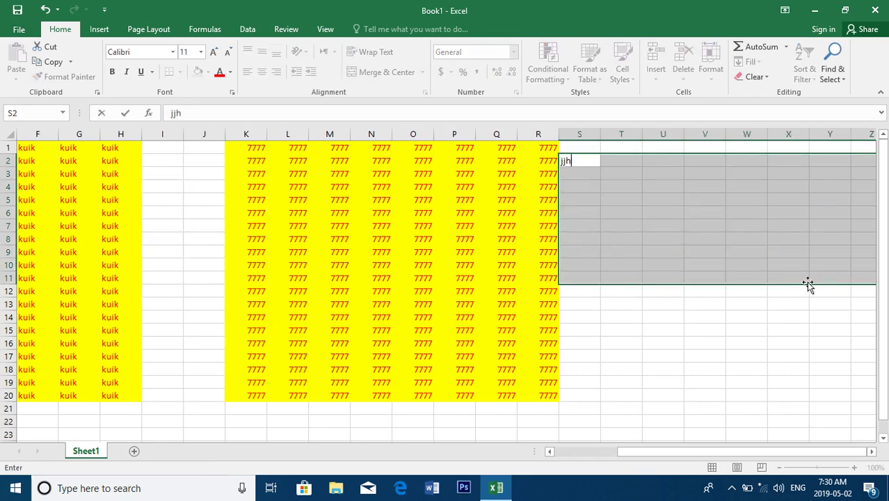
pyautogui.hotkey('ctrl', 'Return')
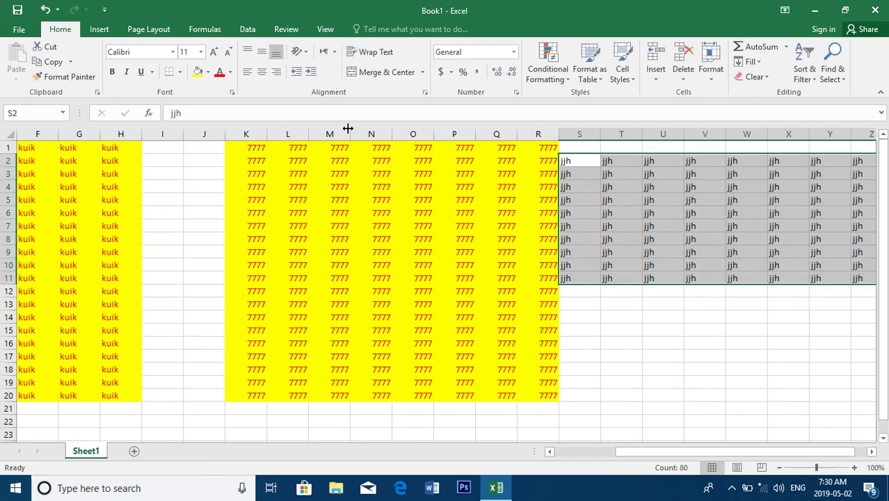
# Step: Copy the formatting of L5:N12 onto the jjh cells in S2:Z11 with Format Painter
pyautogui.moveTo(292, 199); pyautogui.dragTo(378, 291)
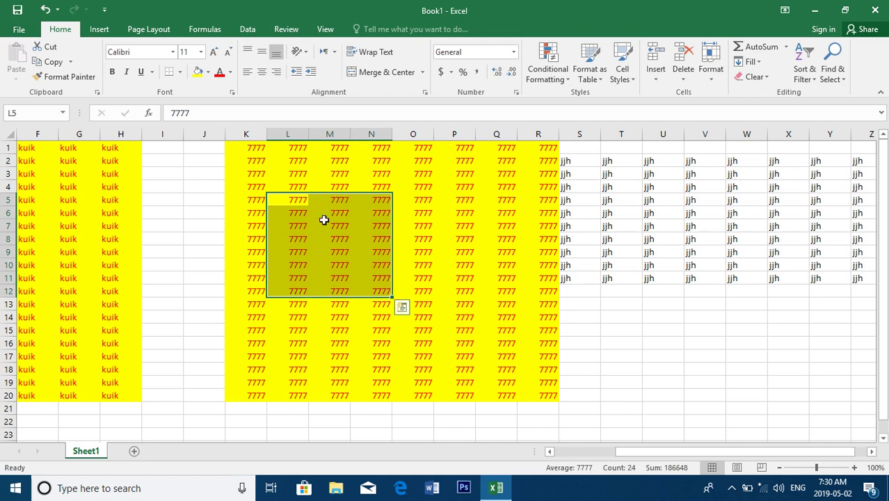
pyautogui.click(66, 76)
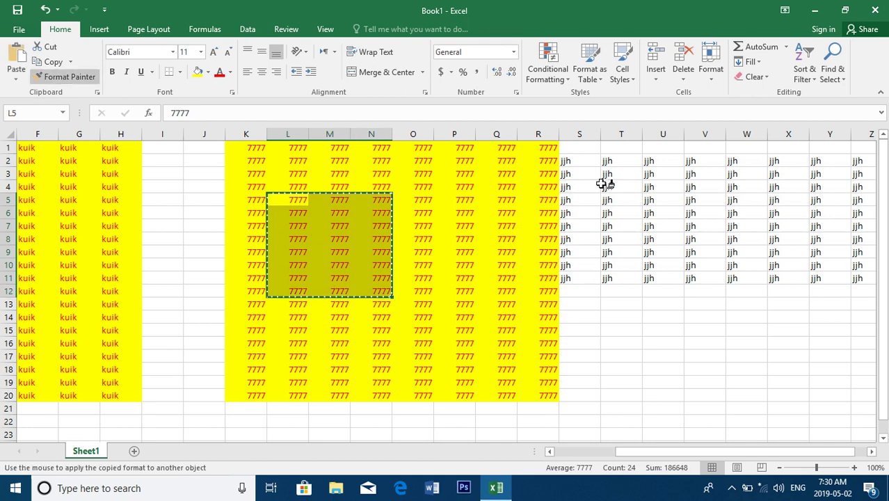
pyautogui.moveTo(579, 157)
pyautogui.mouseDown()
pyautogui.moveTo(750, 264)
pyautogui.moveTo(859, 279)
pyautogui.mouseUp()
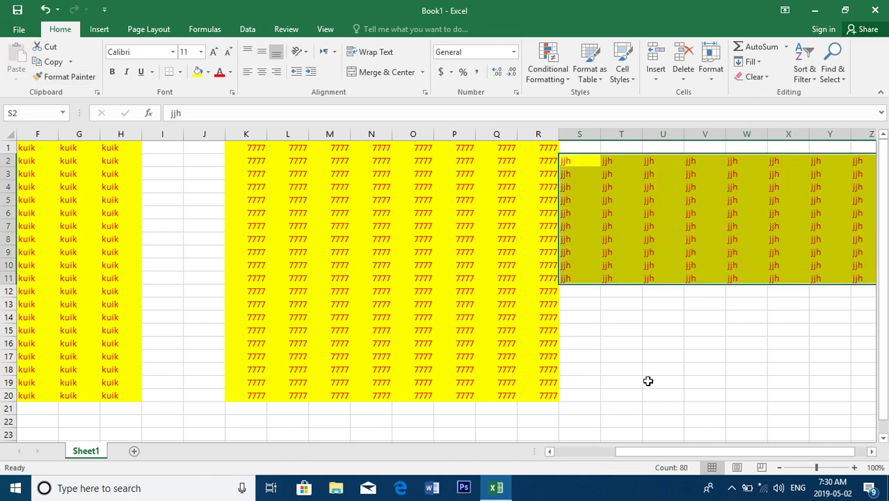
pyautogui.click(632, 369)
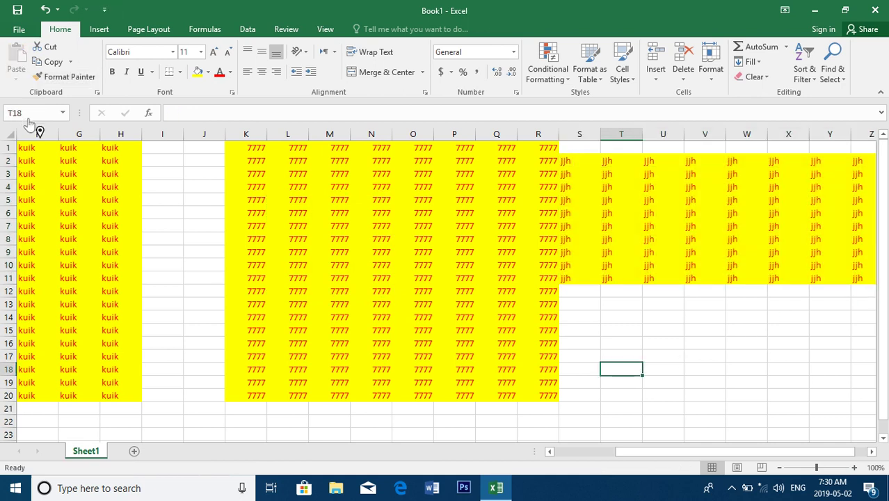
# Step: Delete columns F to Z with all their content
pyautogui.moveTo(36, 133); pyautogui.dragTo(869, 83)
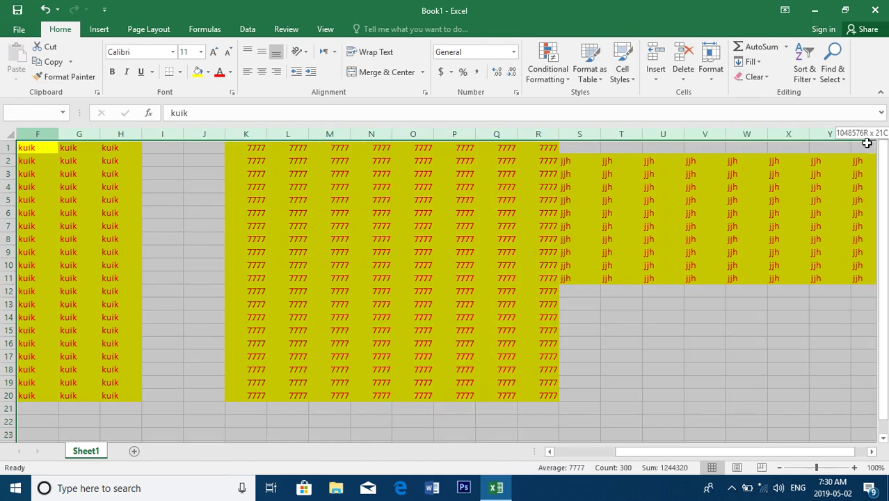
pyautogui.rightClick(624, 133)
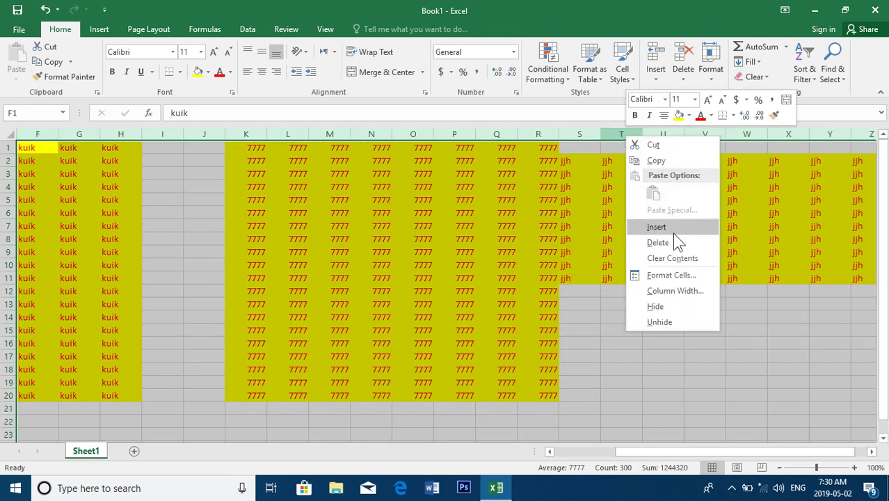
pyautogui.click(671, 241)
pyautogui.click(187, 213)
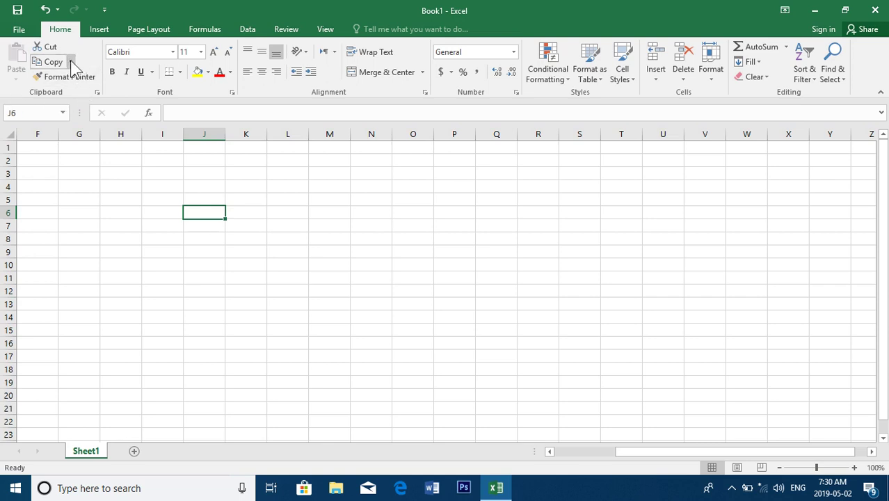
# Step: Delete columns A to E to empty the rest of the sheet, and select cell A1
pyautogui.moveTo(39, 148); pyautogui.dragTo(9, 397)
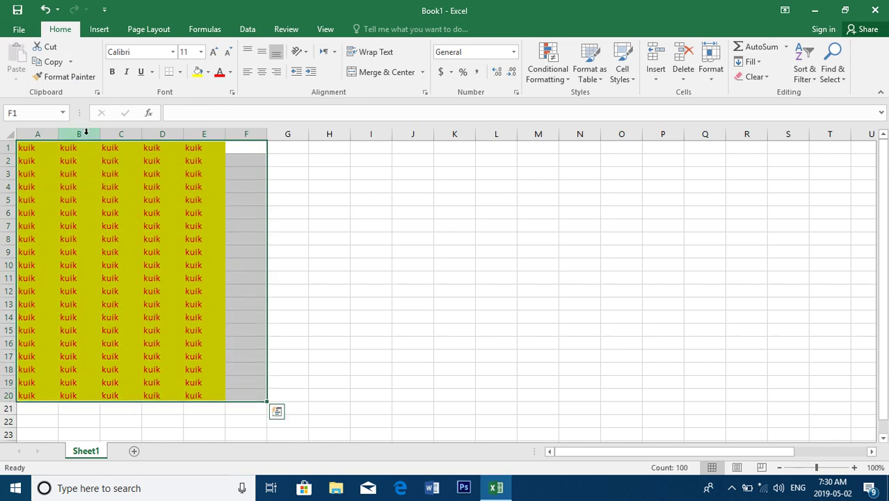
pyautogui.click(86, 132)
pyautogui.moveTo(193, 132); pyautogui.dragTo(43, 147)
pyautogui.rightClick(42, 135)
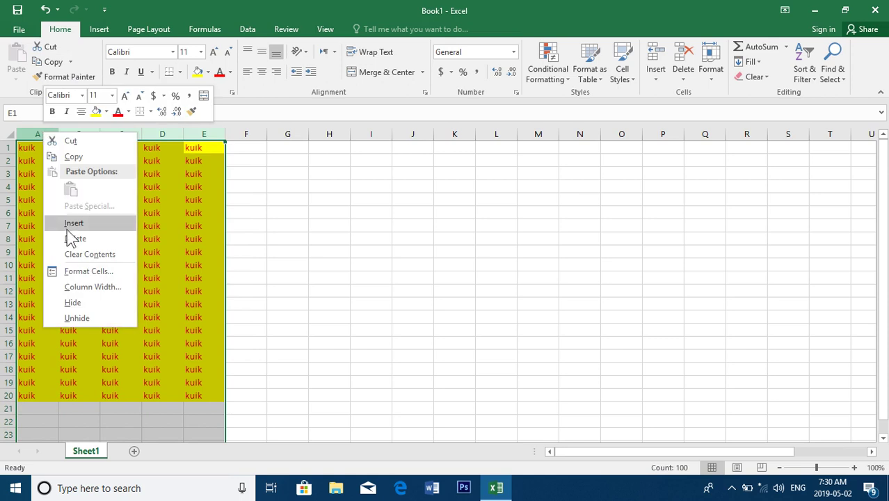
pyautogui.click(75, 238)
pyautogui.click(28, 153)
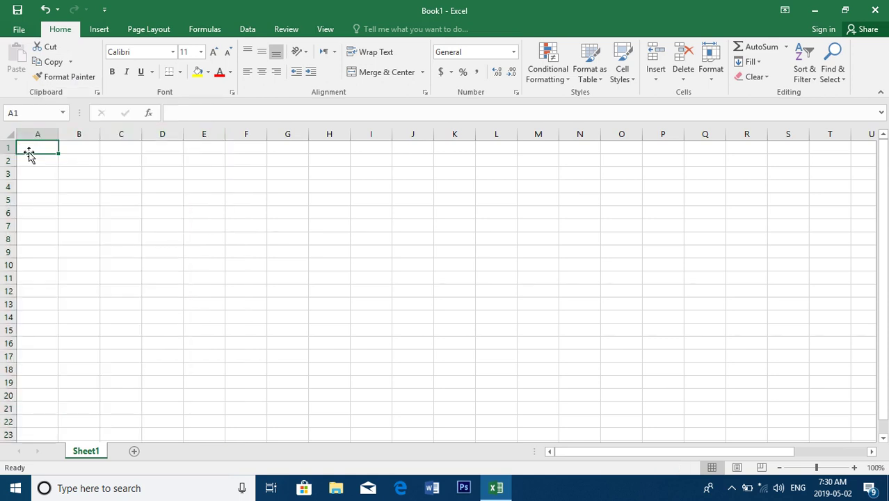
# Step: Enter the column headings No, Name, F/Name and Job in A1:D1
pyautogui.write('No')
pyautogui.press('Tab')
pyautogui.write('Name')
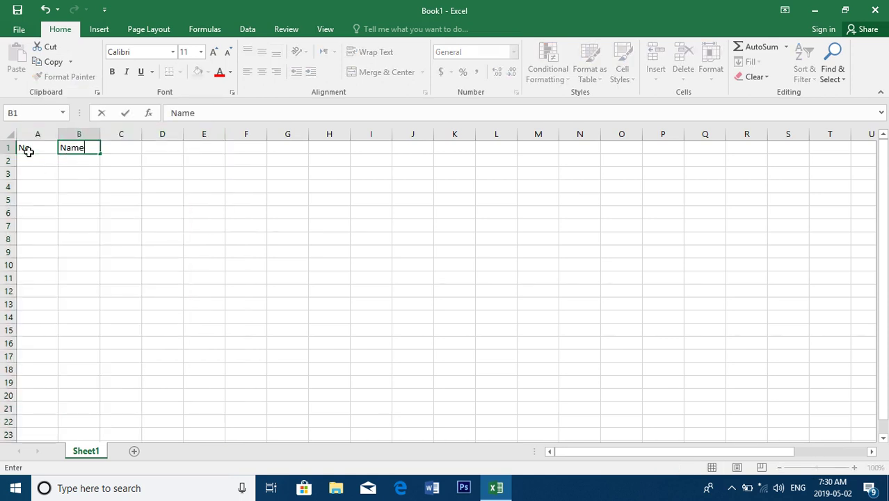
pyautogui.press('Tab')
pyautogui.write('F/Name')
pyautogui.press('Tab')
pyautogui.write('Job')
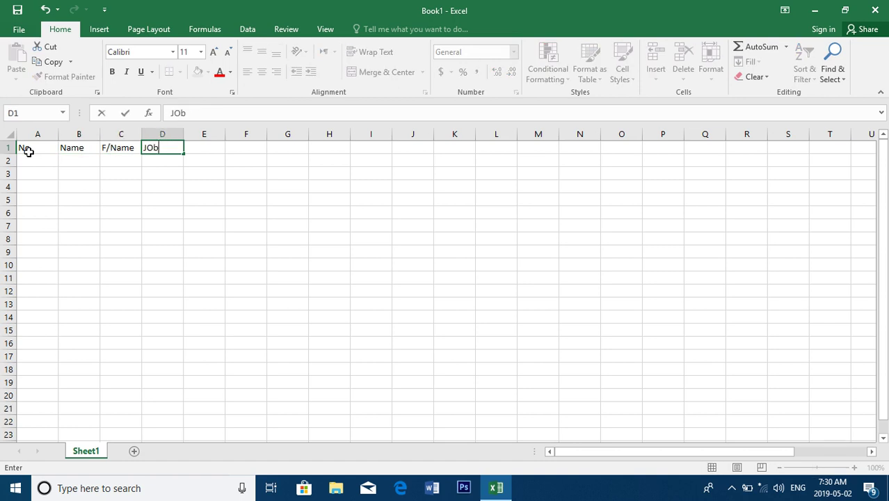
pyautogui.press('Tab')
# Step: Add the column headings Salary, Overtime and Total in E1:G1
pyautogui.write('Salary')
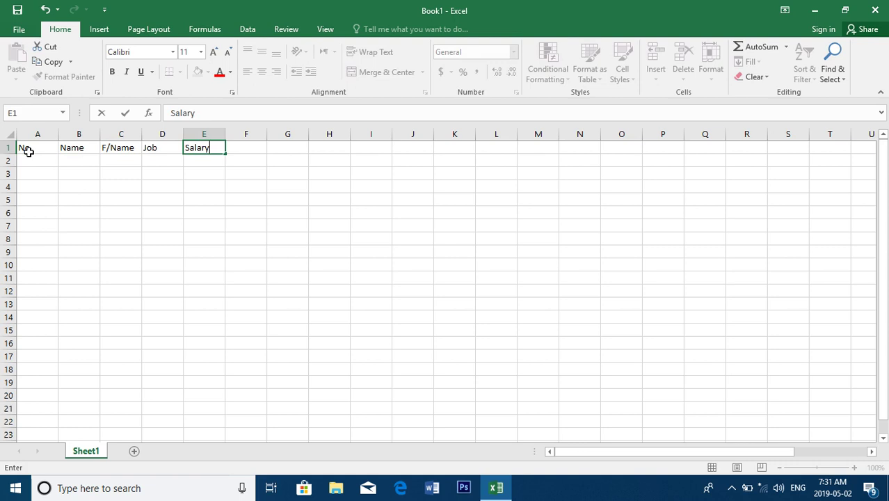
pyautogui.press('Tab')
pyautogui.write('Overti')
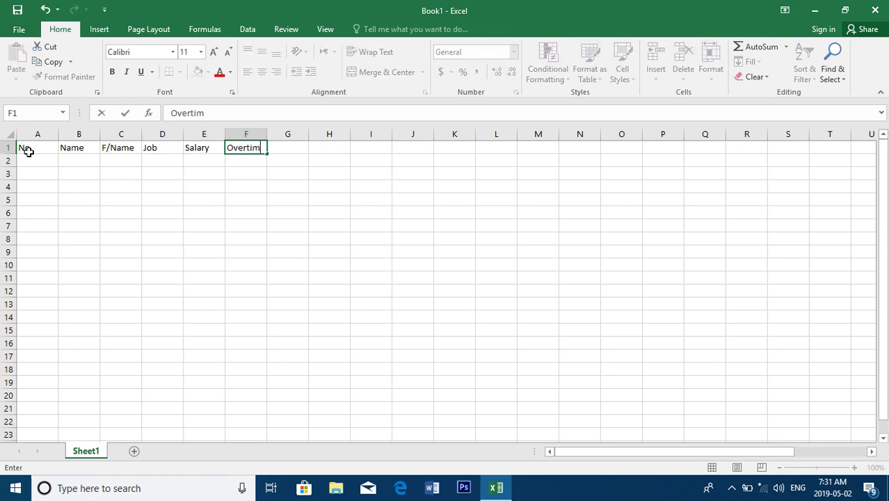
pyautogui.write('me')
pyautogui.press('Tab')
pyautogui.write('Total')
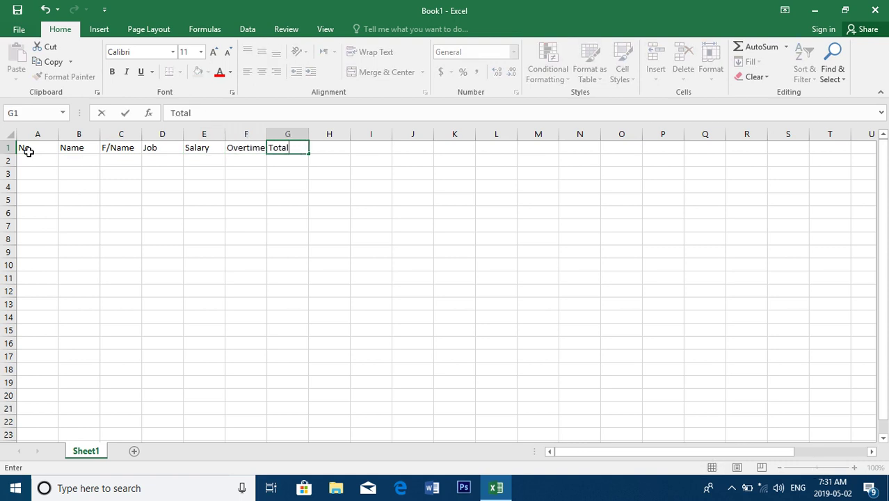
pyautogui.press('Tab')
# Step: Enter 1 as the first record's number in cell A2
pyautogui.press('Down')
pyautogui.press('Left')
pyautogui.press('Left')
pyautogui.press('Right')
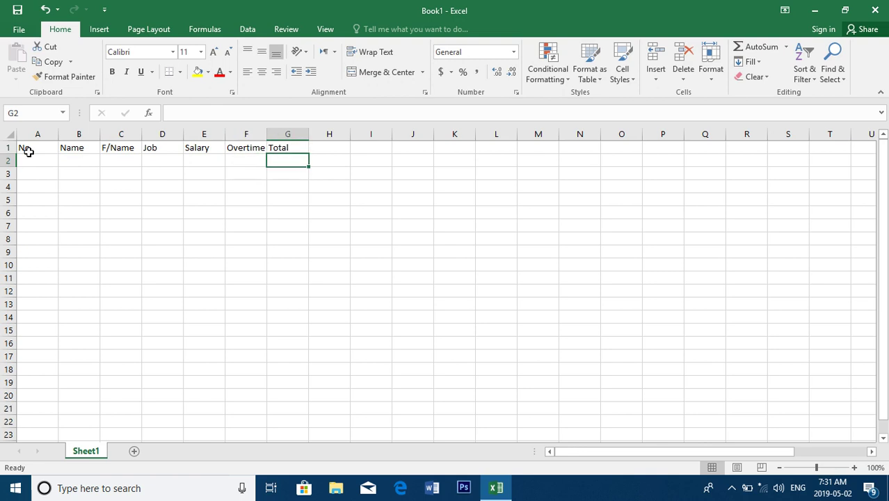
pyautogui.press('Left')
pyautogui.press('Left')
pyautogui.press('Left')
pyautogui.press('Left')
pyautogui.press('Left')
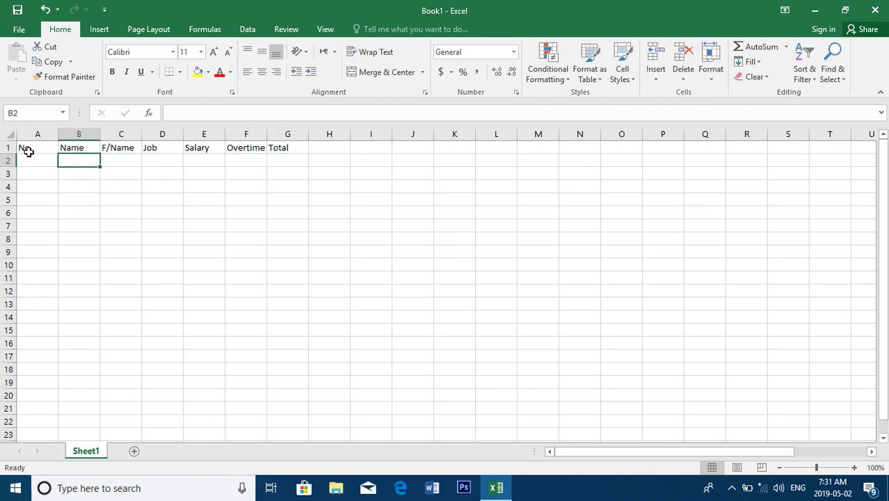
pyautogui.write('1')
pyautogui.press('Return')
pyautogui.press('Left')
pyautogui.press('Up')
pyautogui.write('1')
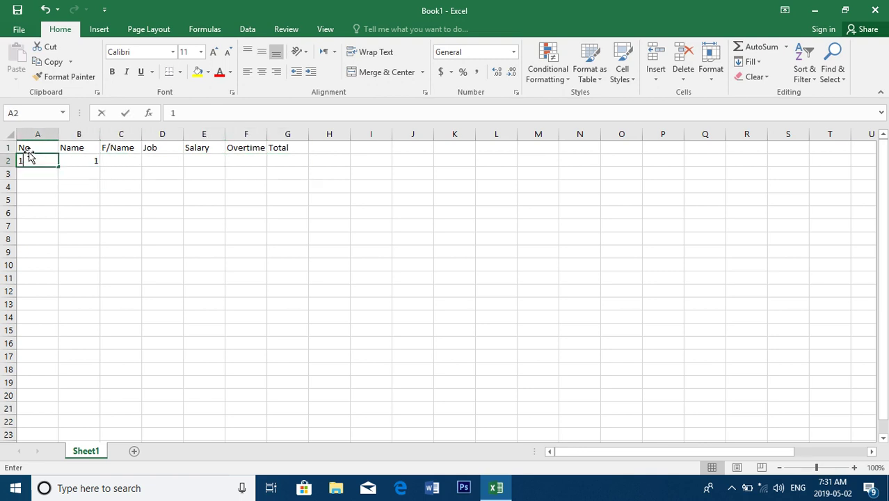
# Step: Complete row 2 with the person's name and father's name, job Engineer, salary 500 and overtime 30
pyautogui.press('Tab')
pyautogui.write('Ahmad')
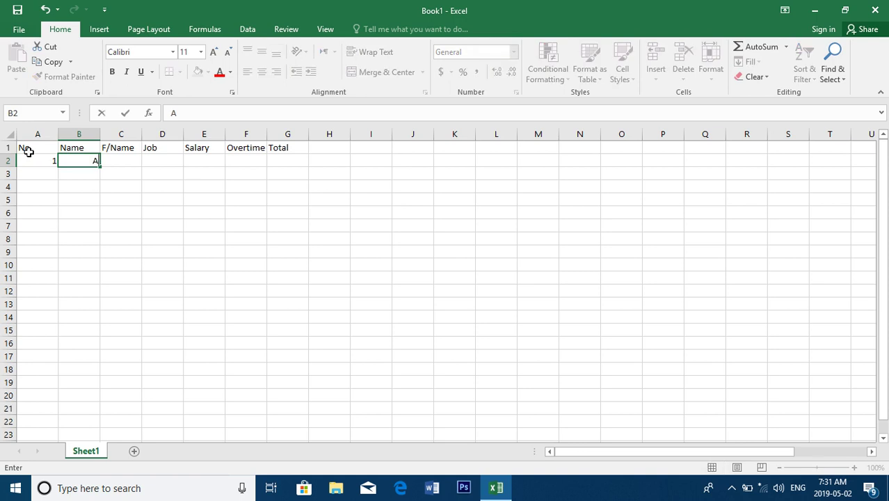
pyautogui.press('Tab')
pyautogui.write('Farid')
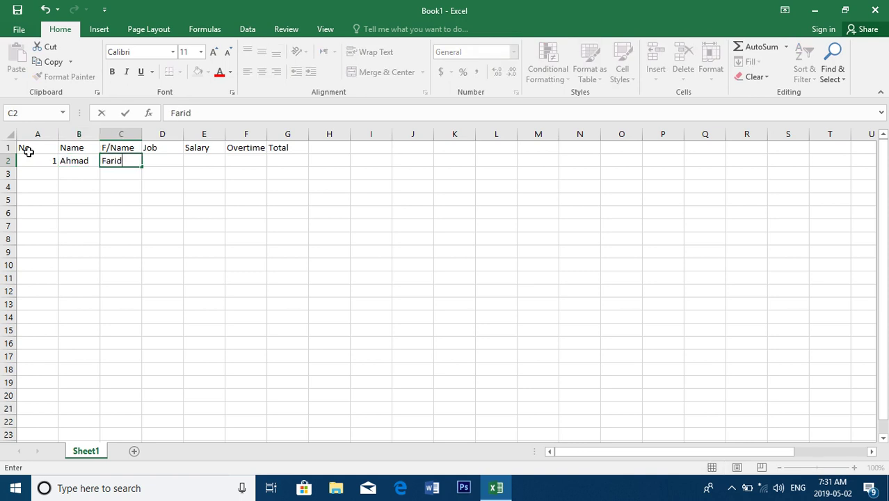
pyautogui.press('Tab')
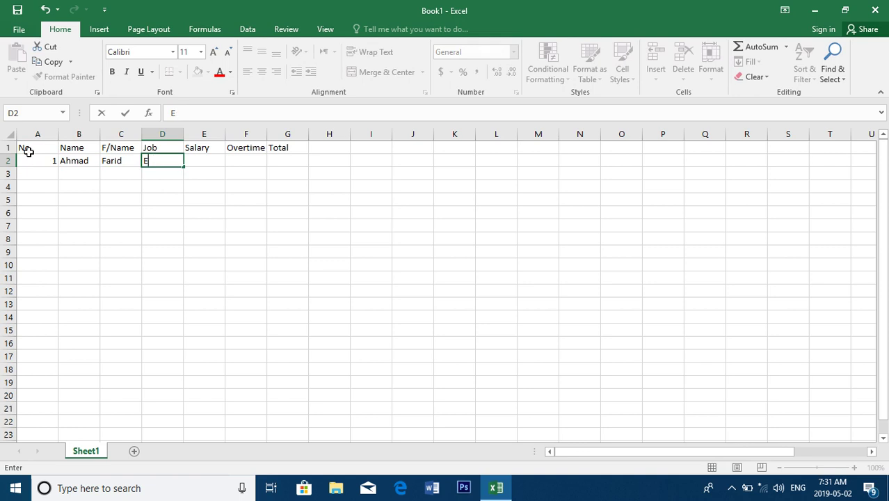
pyautogui.press('Tab')
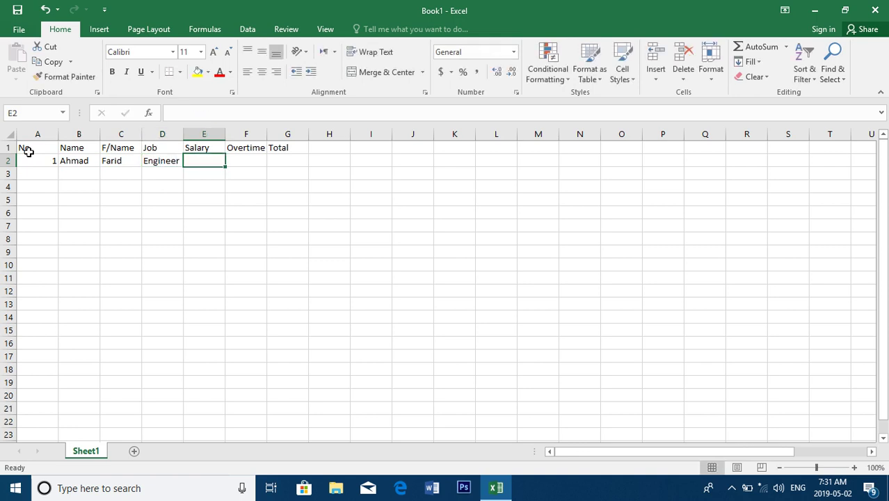
pyautogui.write('500')
pyautogui.press('Tab')
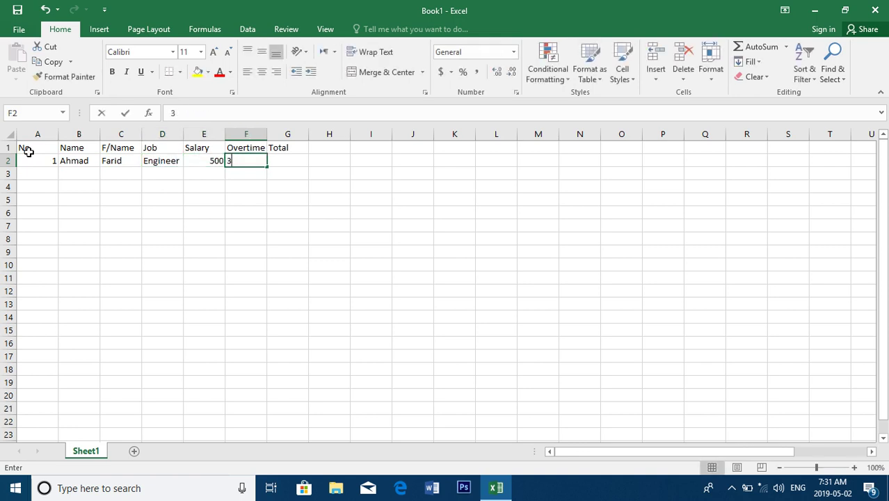
pyautogui.write('30')
pyautogui.press('Tab')
pyautogui.press('Tab')
pyautogui.press('Tab')
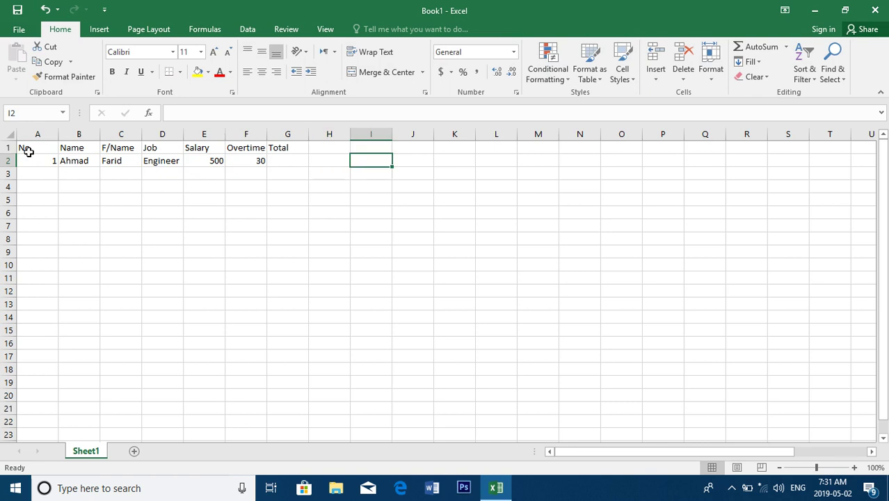
# Step: Enter 2 as the second record's number in cell A3
pyautogui.press('Left')
pyautogui.press('Down')
pyautogui.press('Left')
pyautogui.press('Left')
pyautogui.press('Left')
pyautogui.press('Left')
pyautogui.press('Left')
pyautogui.press('Left')
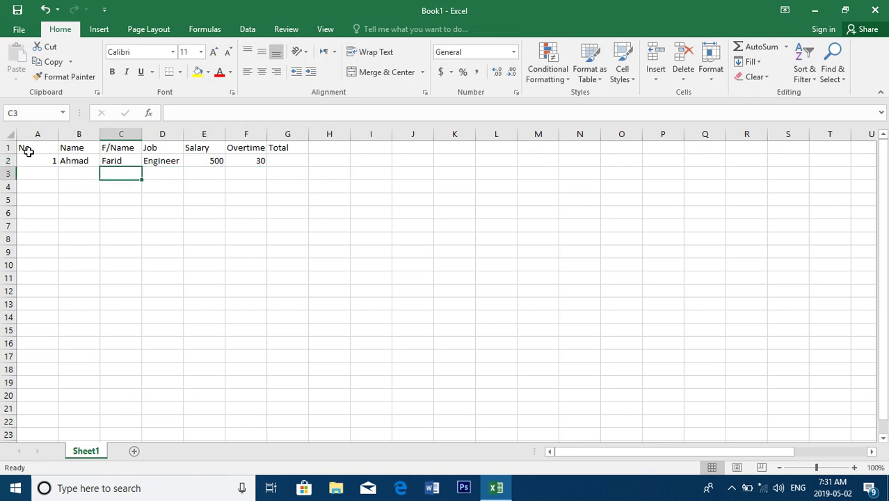
pyautogui.press('Left')
pyautogui.write('2')
pyautogui.press('Return')
# Step: Extend the number series from A2:A3 down to cell A9
pyautogui.click(29, 157)
pyautogui.hotkey('shift', 'Down')
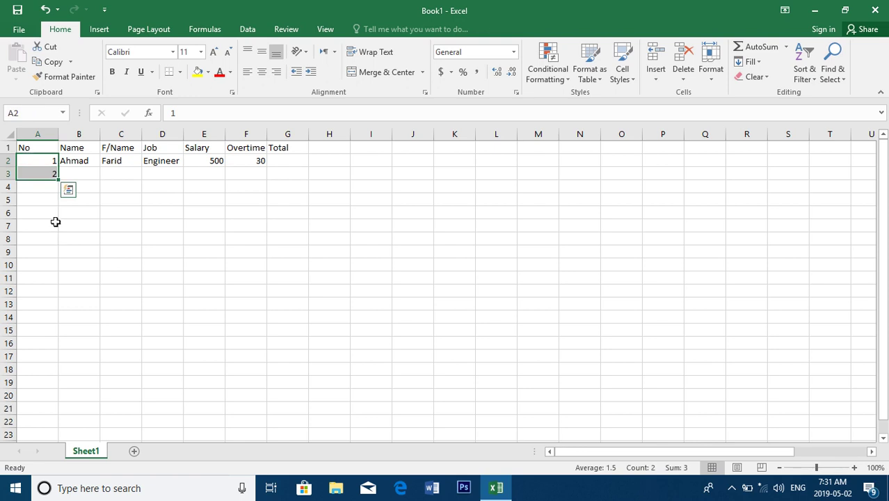
pyautogui.moveTo(38, 167); pyautogui.dragTo(42, 172)
pyautogui.moveTo(59, 179); pyautogui.dragTo(57, 253)
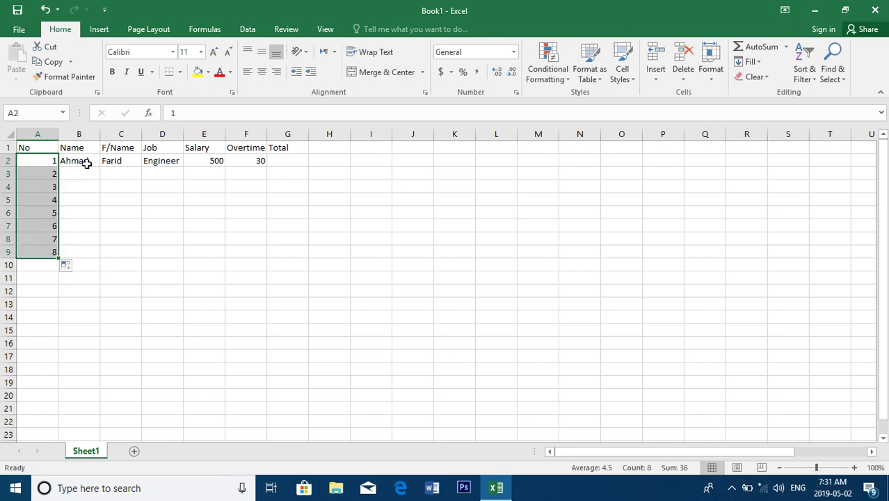
# Step: Enter the employees' first names for records 2 to 4 in cells B3:B5
pyautogui.click(70, 173)
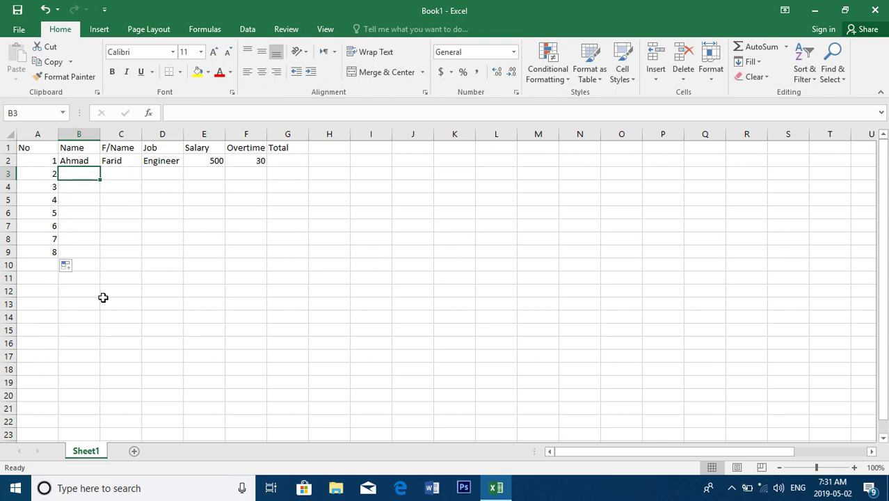
pyautogui.write('Salim')
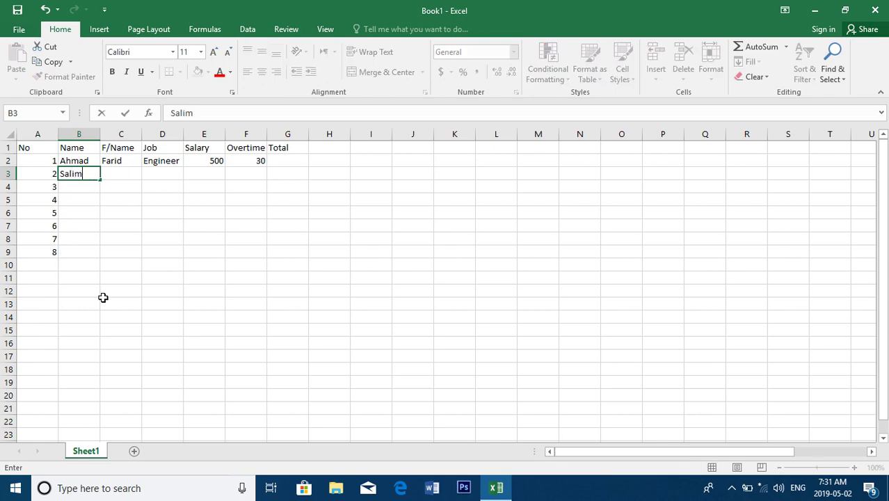
pyautogui.press('Return')
pyautogui.write('Shams')
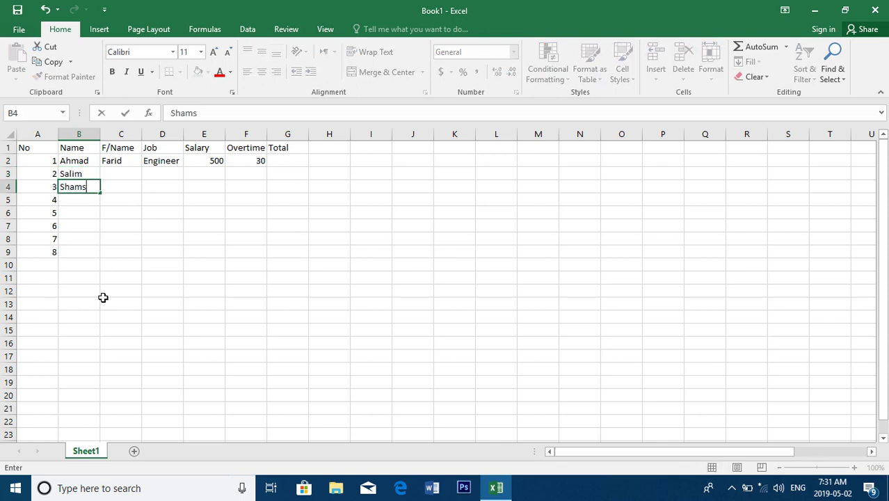
pyautogui.press('Return')
pyautogui.write('Zahir')
pyautogui.press('Return')
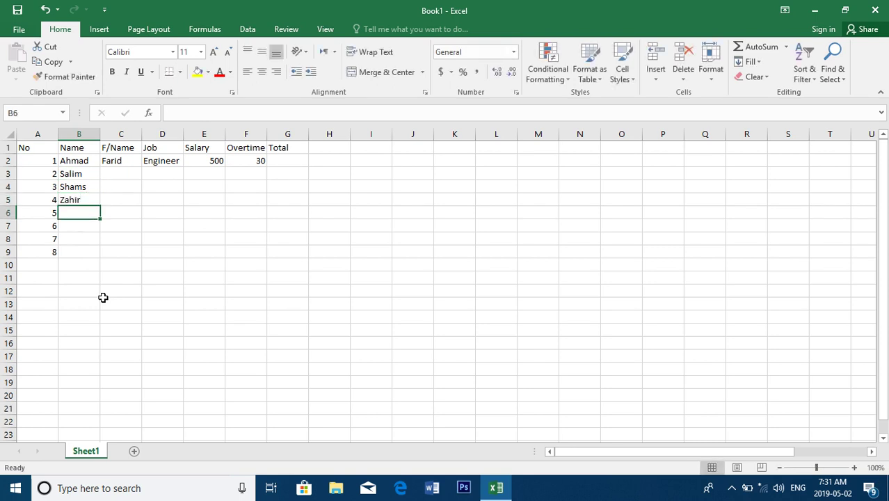
# Step: Fill in the remaining employees' first names for records 5 to 8 in cells B6:B9
pyautogui.write('Ta')
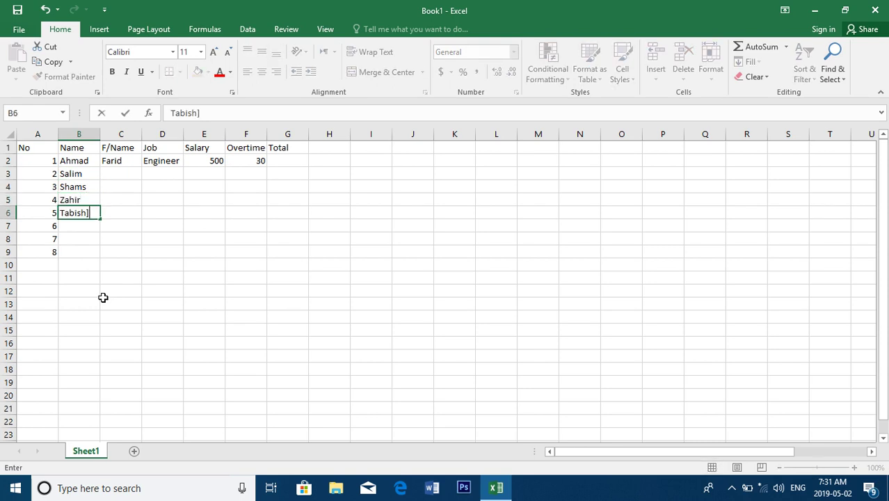
pyautogui.press('Return')
pyautogui.write('Nawid')
pyautogui.press('Return')
pyautogui.write('Jawi')
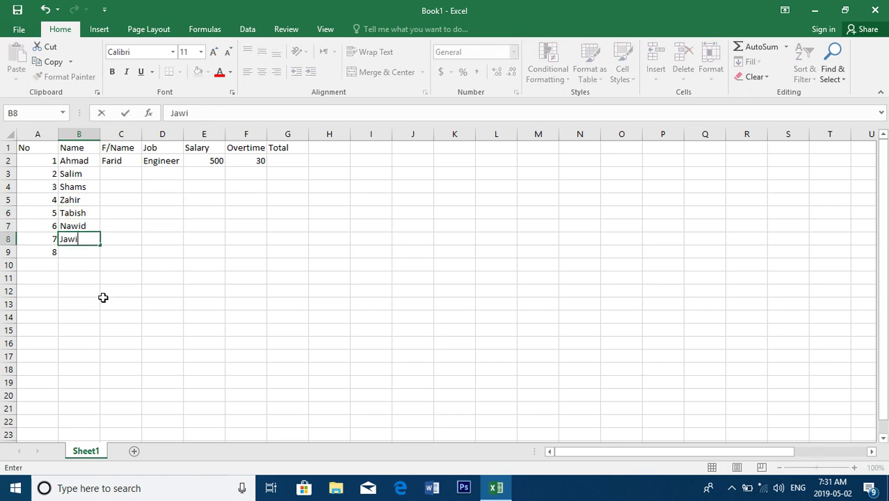
pyautogui.write('d')
pyautogui.press('Return')
pyautogui.write('B')
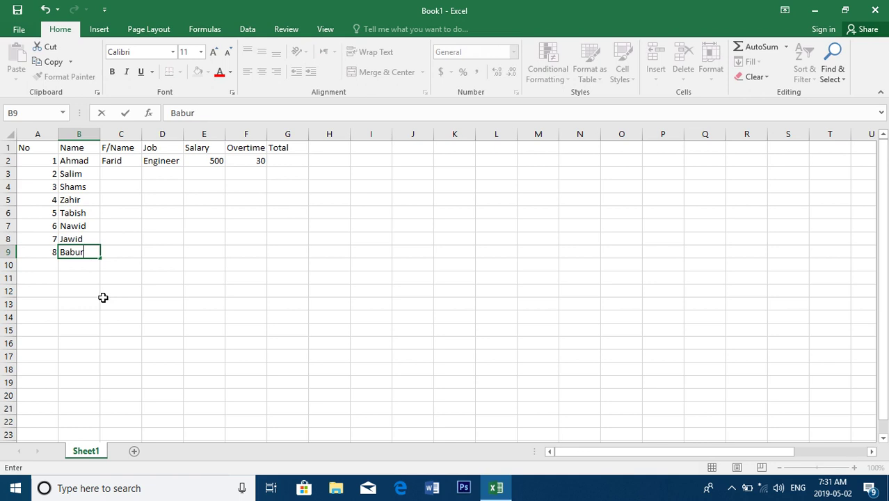
pyautogui.write('abur')
pyautogui.press('Tab')
# Step: Enter the fathers' names for records 2 to 5 in cells C3:C6
pyautogui.press('Up')
pyautogui.press('Up')
pyautogui.press('Up')
pyautogui.press('Up')
pyautogui.press('Up')
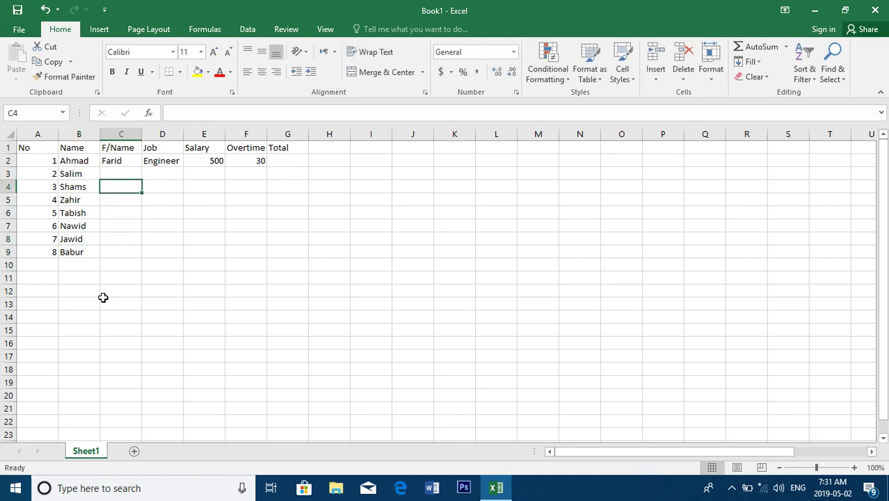
pyautogui.press('Up')
pyautogui.write('Kabir')
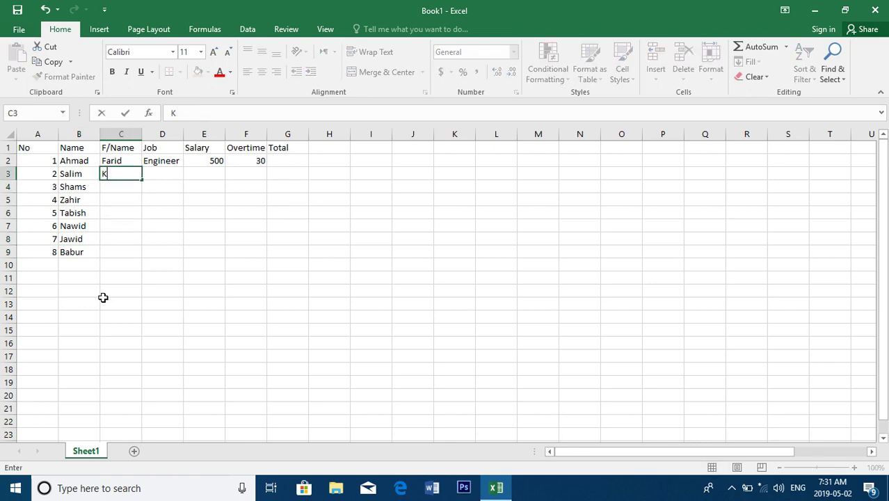
pyautogui.press('Return')
pyautogui.write('Salim')
pyautogui.press('Return')
pyautogui.write('Omid')
pyautogui.press('Return')
pyautogui.write('Nabi')
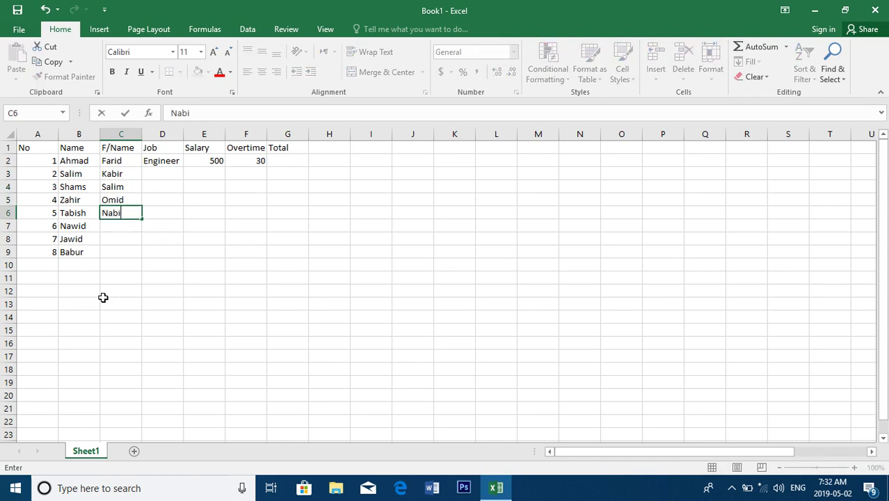
pyautogui.press('Return')
# Step: Complete the F/Name column with the fathers' names for records 6 to 8 in C7:C9
pyautogui.write('S')
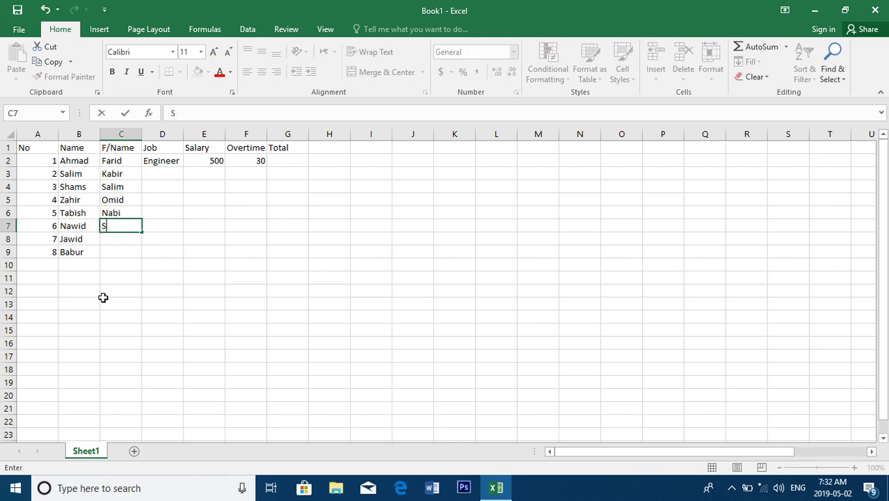
pyautogui.write('jrf')
pyautogui.press('Return')
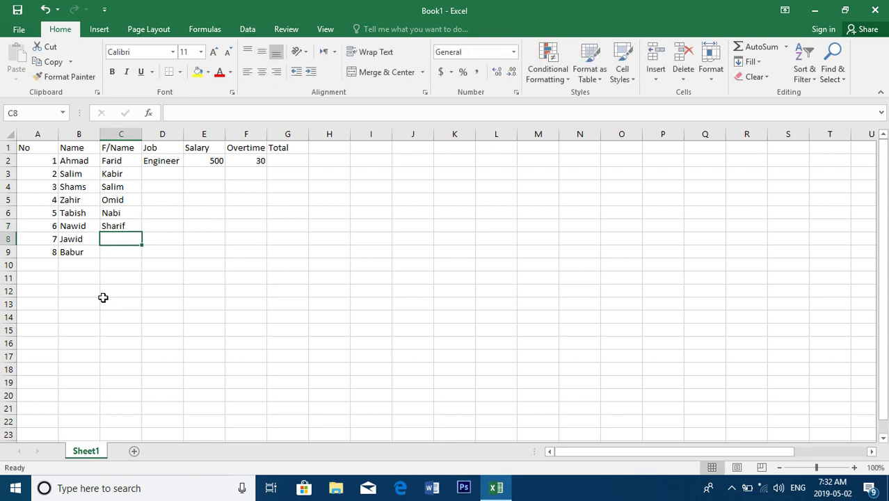
pyautogui.write('Zarif')
pyautogui.press('Return')
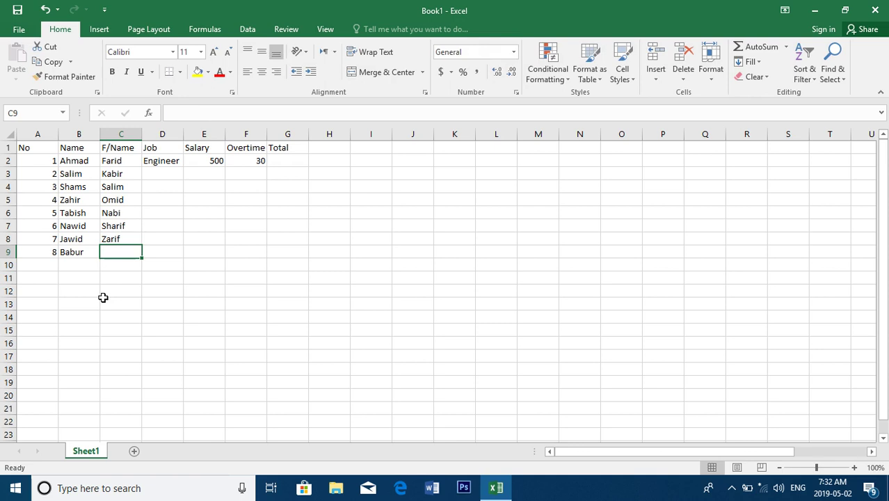
pyautogui.write('Wah')
pyautogui.hotkey('ctrl', 'Return')
# Step: Enter the jobs Worker, Engineer, Worker and Worker in cells D3:D6
pyautogui.press('Up')
pyautogui.press('Right')
pyautogui.press('Up')
pyautogui.press('Up')
pyautogui.press('Up')
pyautogui.press('Up')
pyautogui.press('Up')
pyautogui.write('Worker')
pyautogui.press('Return')
pyautogui.write('Engineer')
pyautogui.press('Return')
pyautogui.write('Worker')
pyautogui.press('Return')
pyautogui.write('Worker')
pyautogui.press('Return')
# Step: Complete the Job column with Guard, Worker and Worker in cells D7:D9
pyautogui.write('Guard')
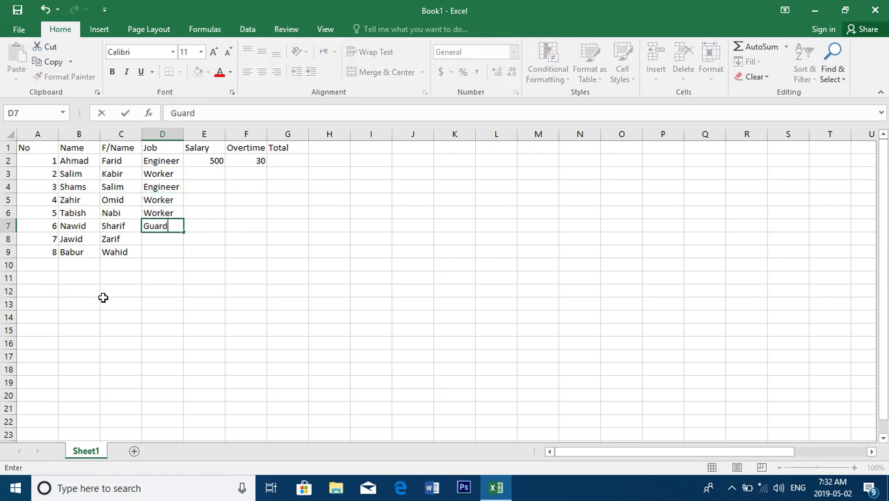
pyautogui.press('Return')
pyautogui.write('worker')
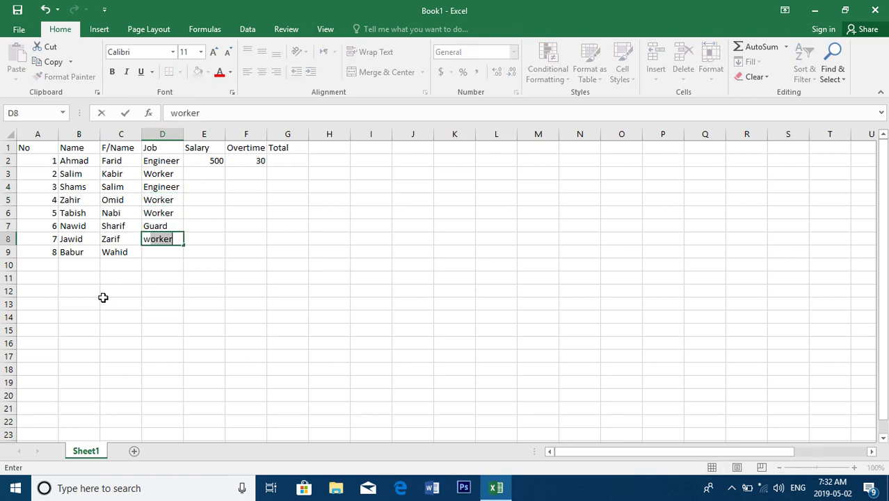
pyautogui.press('Return')
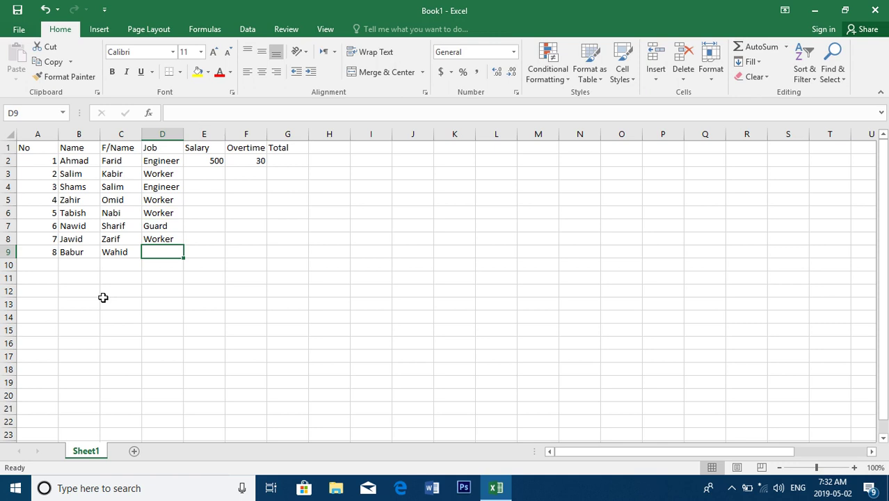
pyautogui.write('w')
pyautogui.press('Tab')
# Step: Enter the salaries 300, 600, 250 and 200 in cells E3:E6
pyautogui.press('Up')
pyautogui.press('Up')
pyautogui.press('Up')
pyautogui.press('Up')
pyautogui.press('Up')
pyautogui.press('Up')
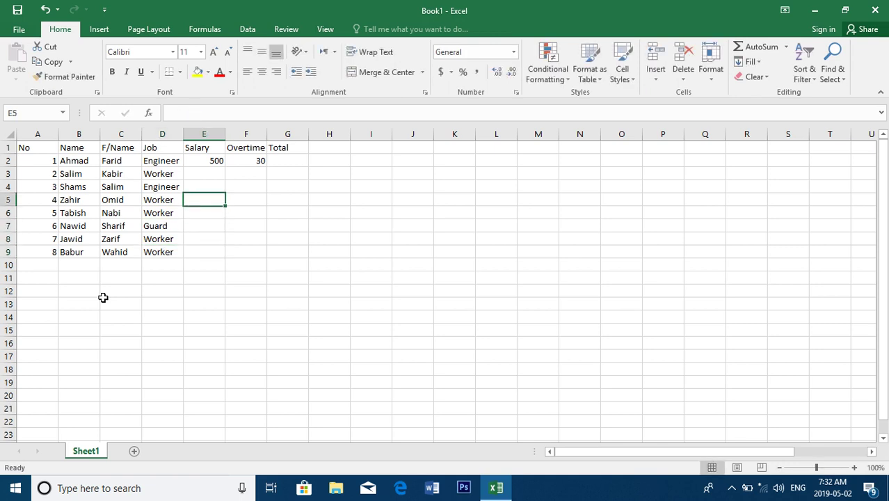
pyautogui.write('300')
pyautogui.press('Return')
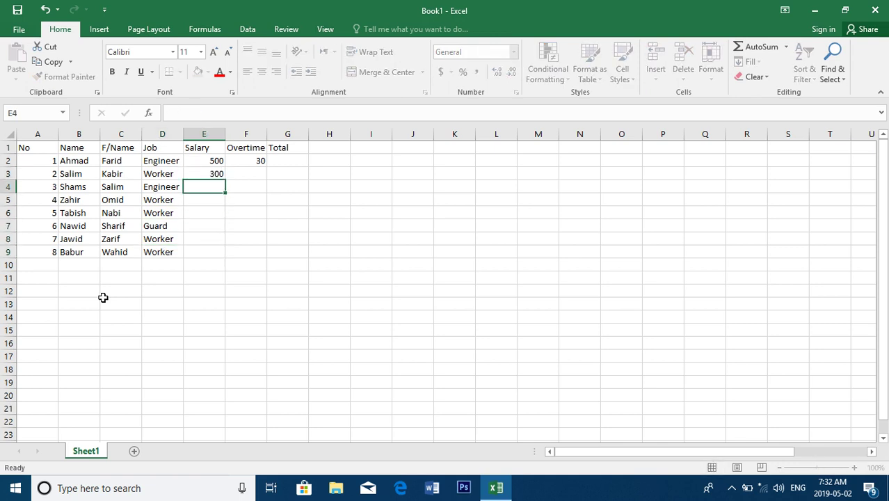
pyautogui.write('600')
pyautogui.press('Return')
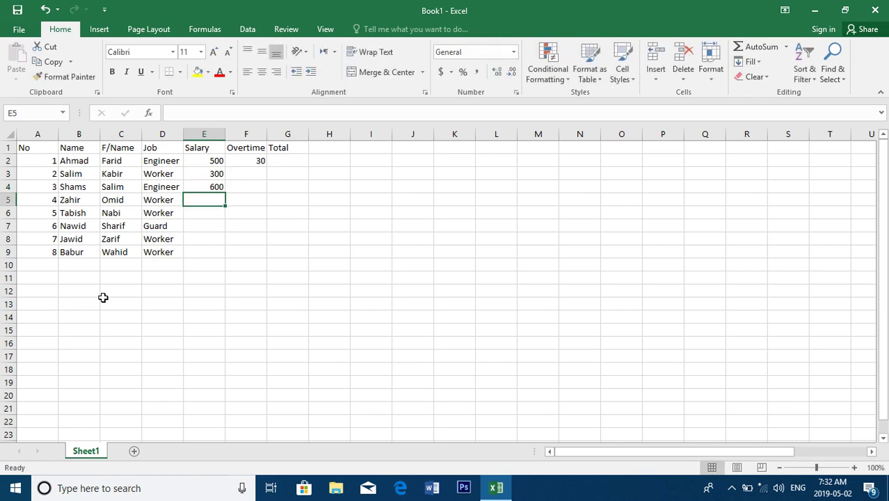
pyautogui.write('250')
pyautogui.press('Return')
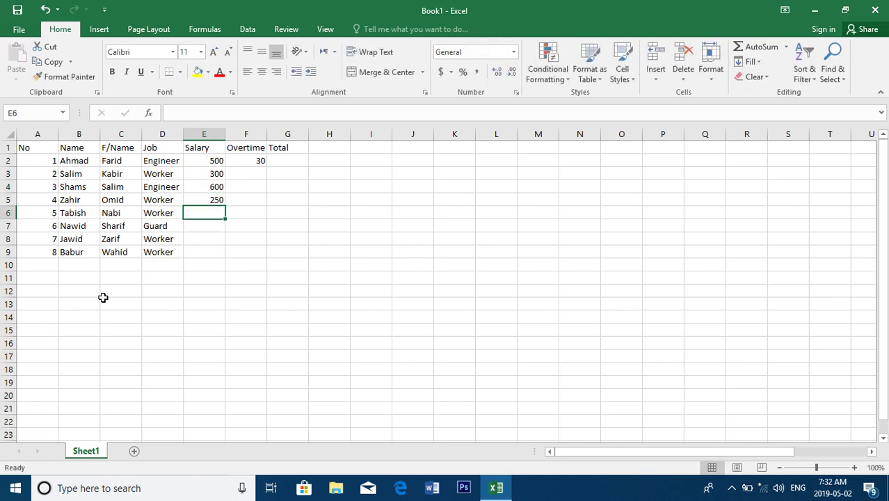
pyautogui.write('200')
pyautogui.press('Return')
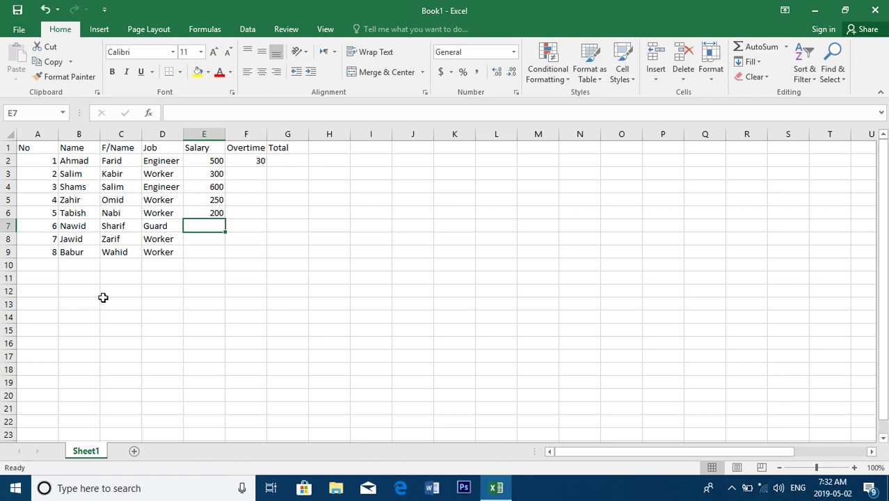
# Step: Complete the Salary column with 110, 280 and 290 in cells E7:E9
pyautogui.write('110')
pyautogui.press('Return')
pyautogui.write('28')
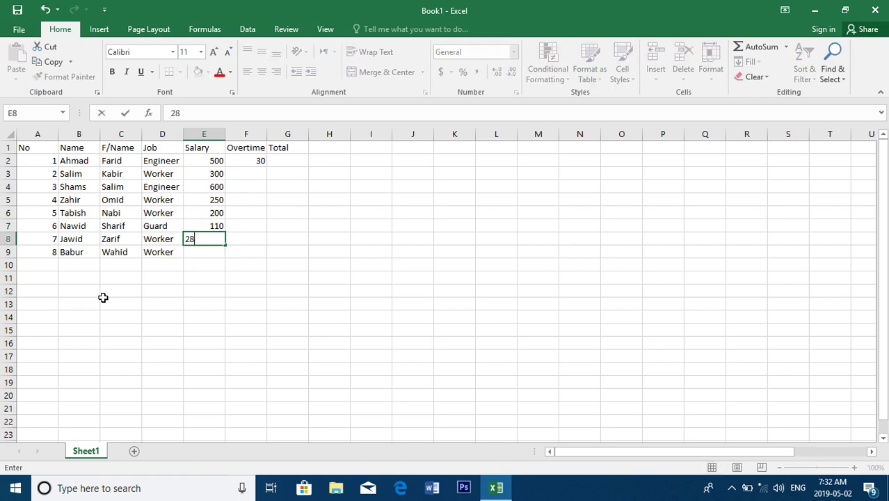
pyautogui.write('0\\')
pyautogui.press('BackSpace')
pyautogui.press('Return')
pyautogui.write('2')
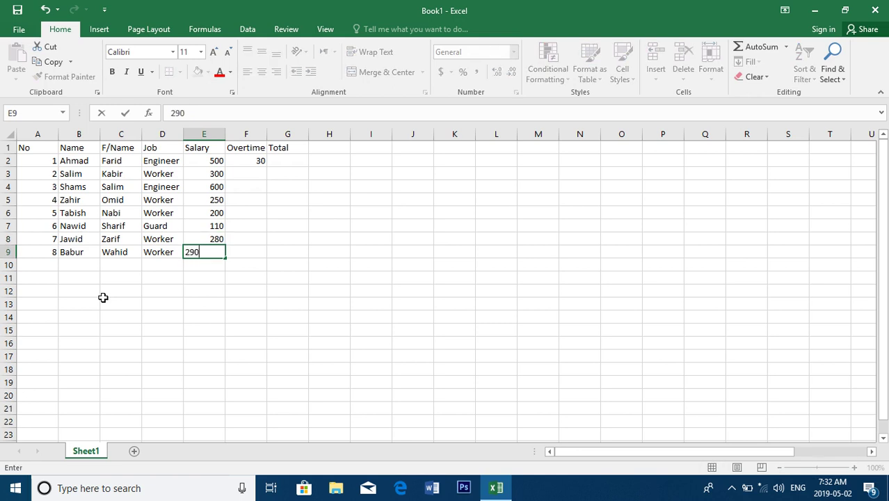
pyautogui.press('Return')
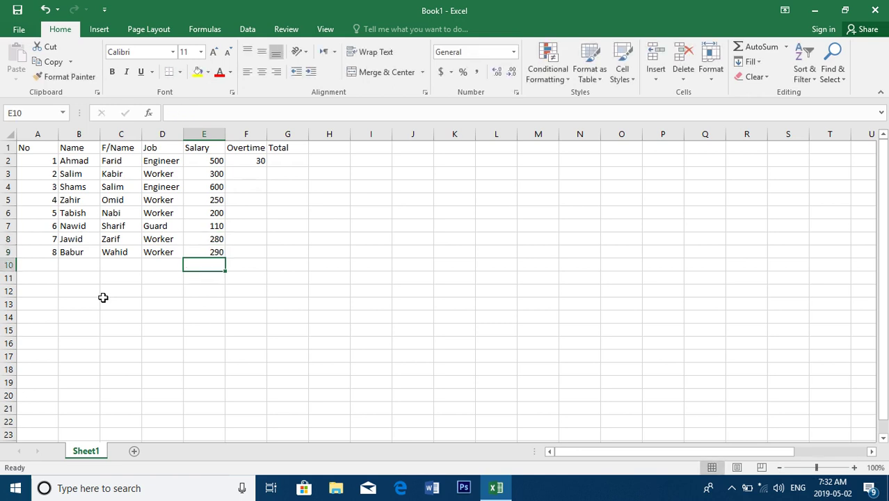
# Step: Enter the overtime amounts 50, 40, 25 and 0 in cells F3:F6
pyautogui.click(248, 172)
pyautogui.write('50')
pyautogui.press('Return')
pyautogui.write('40')
pyautogui.press('Return')
pyautogui.write('25')
pyautogui.press('Return')
pyautogui.write('0')
pyautogui.press('Return')
# Step: Complete the Overtime column with 60, 100 and 0 in cells F7:F9
pyautogui.write('60')
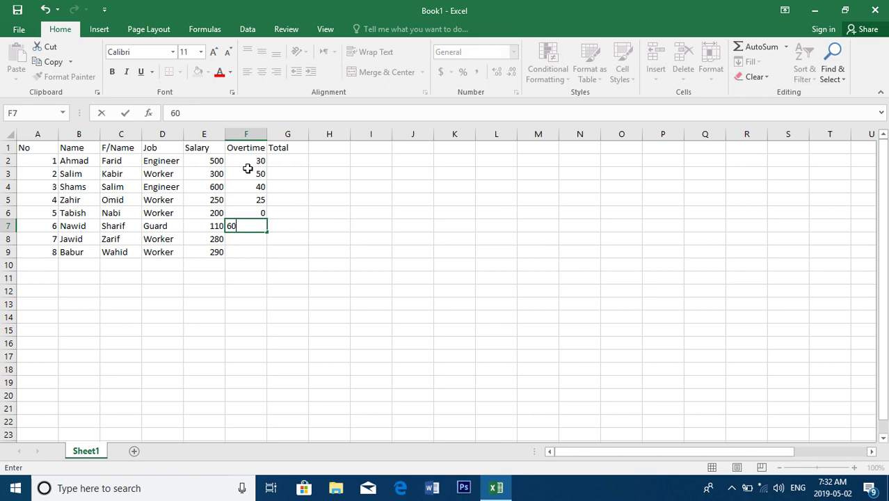
pyautogui.press('Return')
pyautogui.write('100')
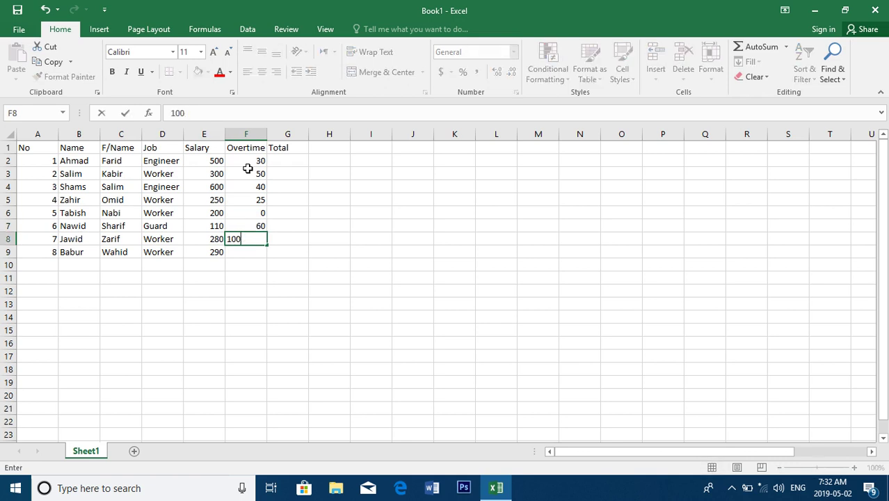
pyautogui.press('Return')
pyautogui.write('0')
pyautogui.press('Return')
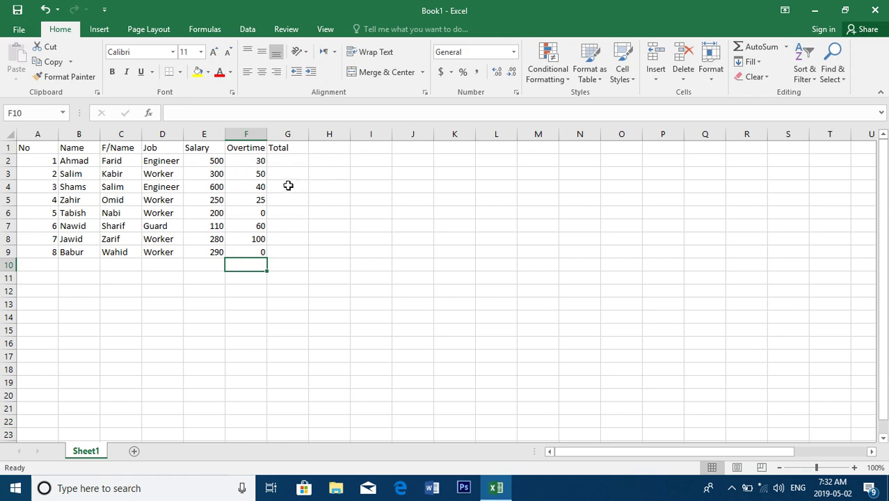
# Step: Calculate the first employee's total in cell G2 with the formula =E2+F2
pyautogui.click(283, 159)
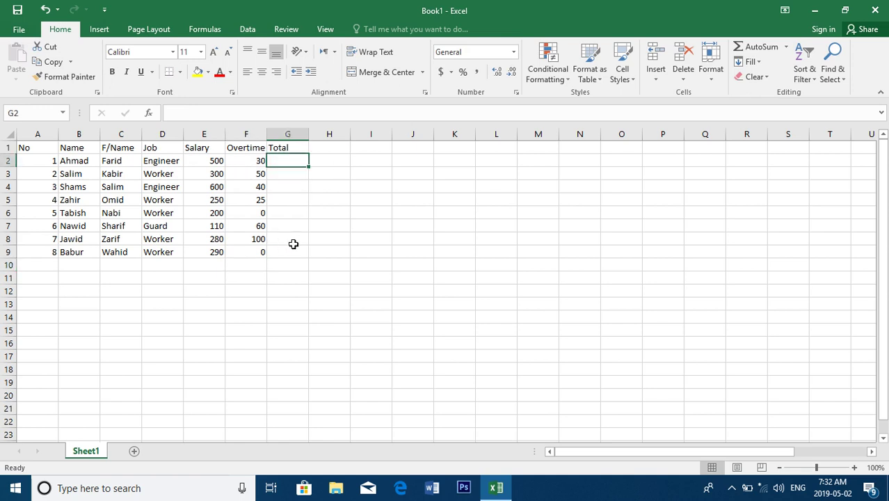
pyautogui.write('=')
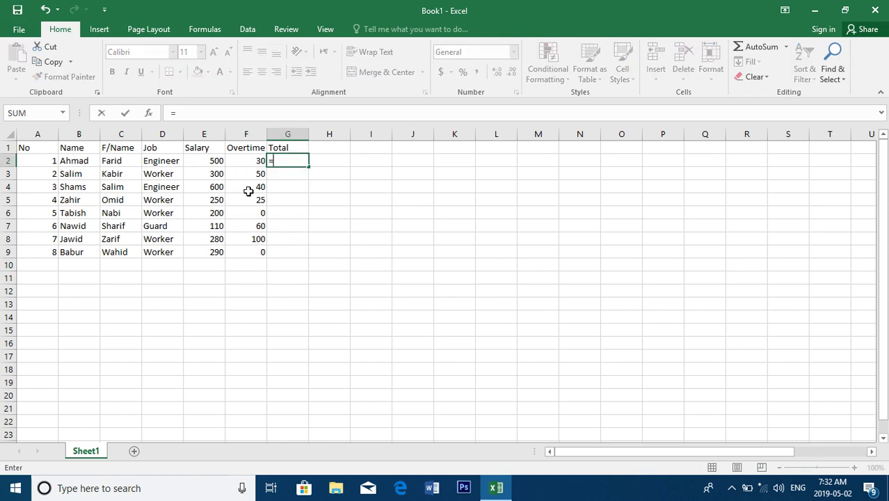
pyautogui.click(207, 159)
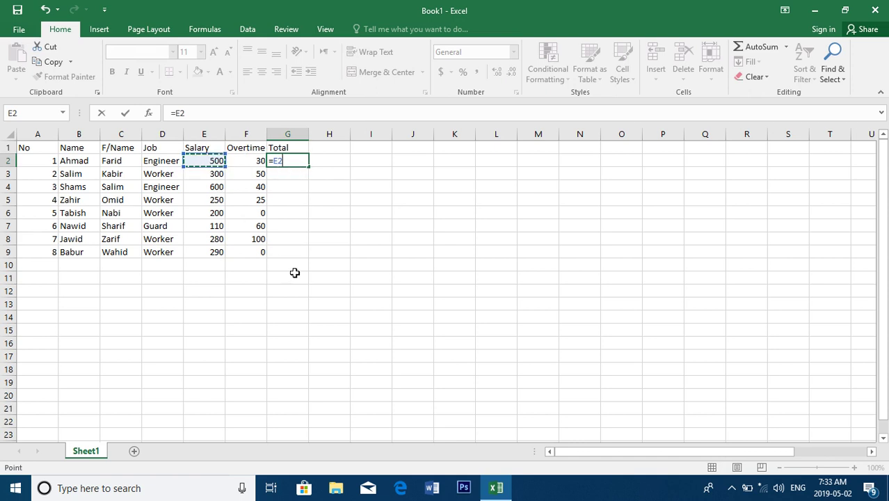
pyautogui.write('+')
pyautogui.click(242, 160)
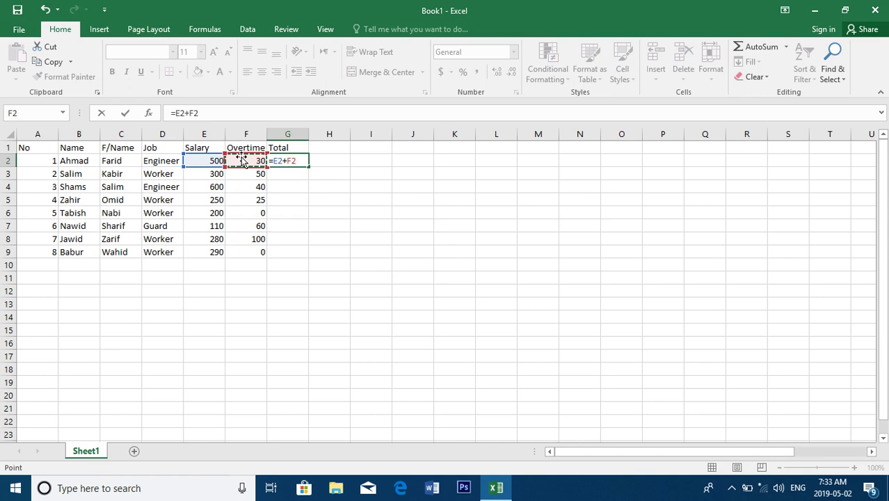
pyautogui.press('Return')
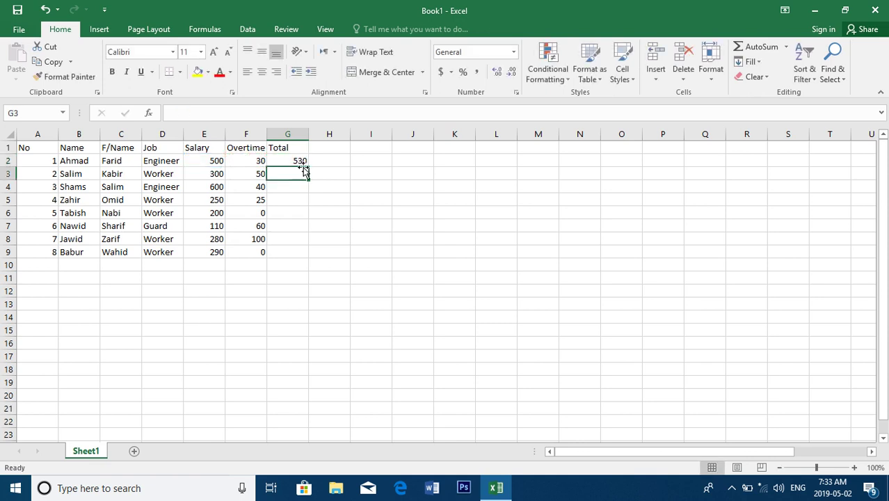
# Step: Fill the G2 total formula down through G9, and give the table A1:G9 all borders and a yellow fill
pyautogui.click(304, 162)
pyautogui.moveTo(309, 167); pyautogui.dragTo(14, 147)
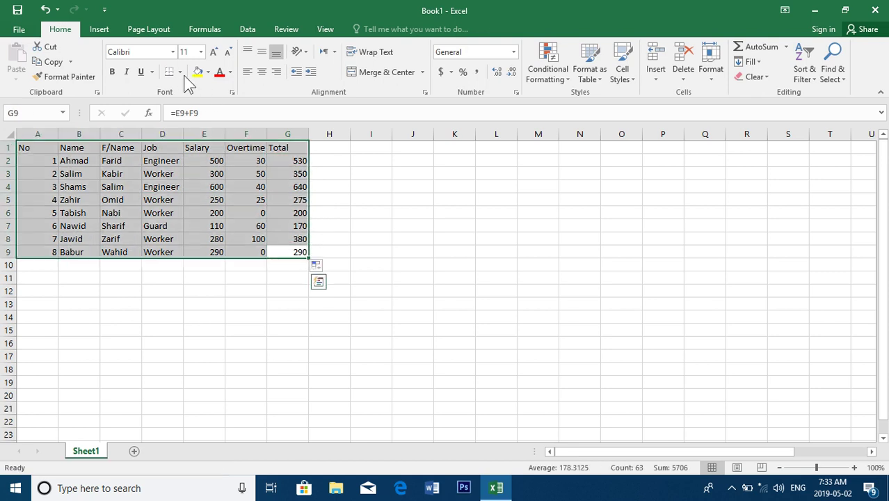
pyautogui.click(179, 72)
pyautogui.click(195, 183)
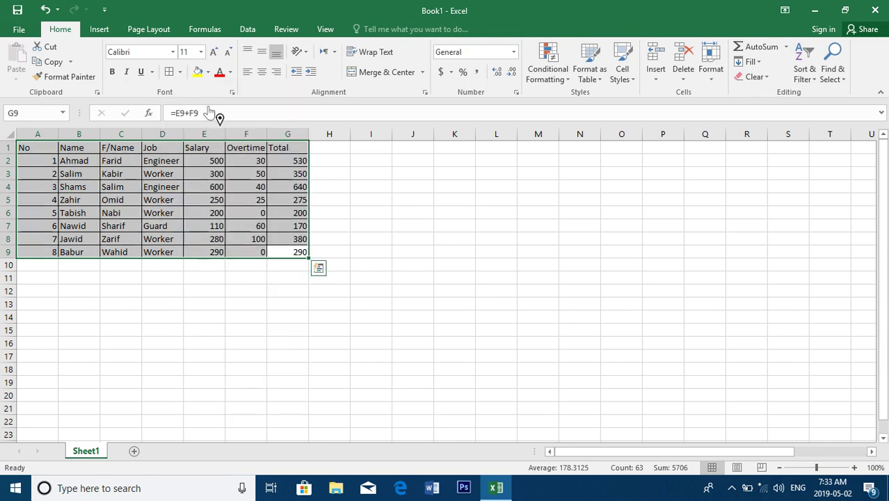
pyautogui.click(197, 76)
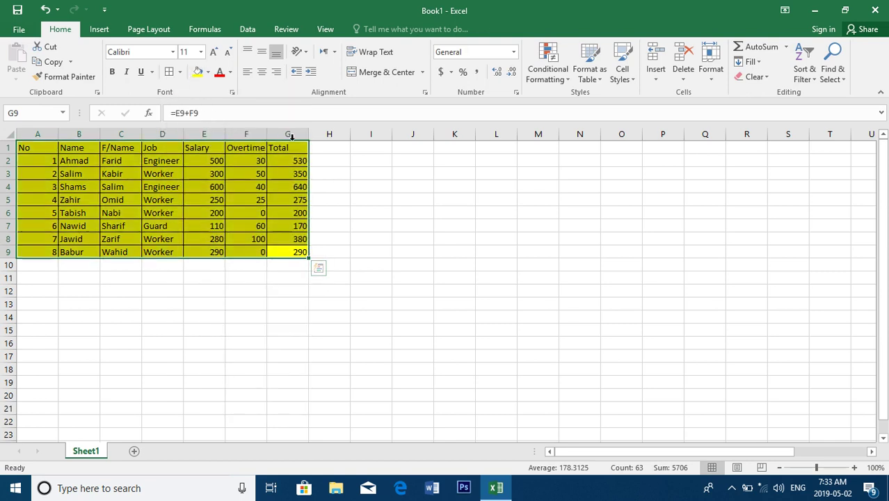
# Step: Format the header row A1:G1 as bold, red and horizontally centered
pyautogui.moveTo(285, 151); pyautogui.dragTo(8, 147)
pyautogui.click(112, 71)
pyautogui.click(219, 72)
pyautogui.click(261, 72)
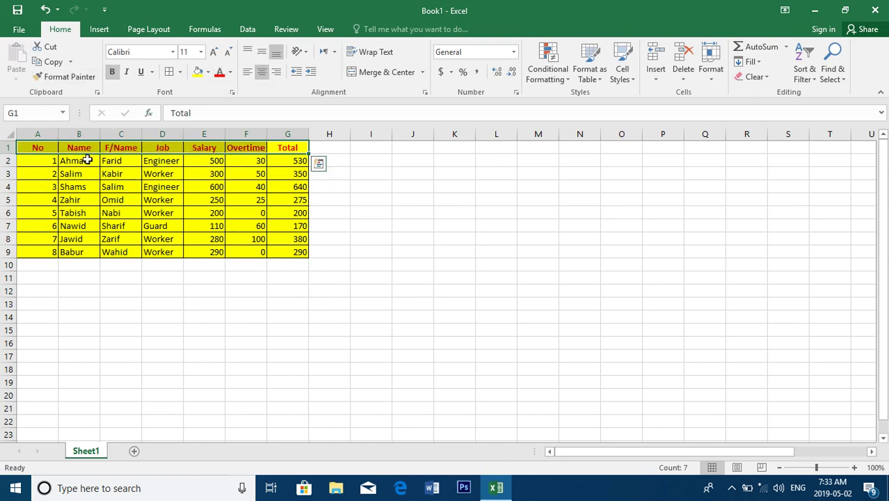
# Step: Narrow column A to fit its numbers, and center the header row A1:G1 both horizontally and vertically
pyautogui.click(64, 198)
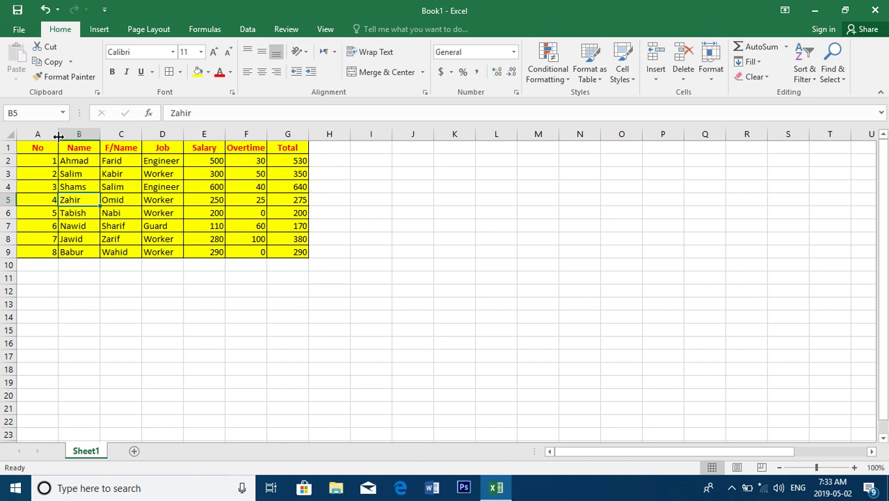
pyautogui.moveTo(58, 136); pyautogui.dragTo(33, 134)
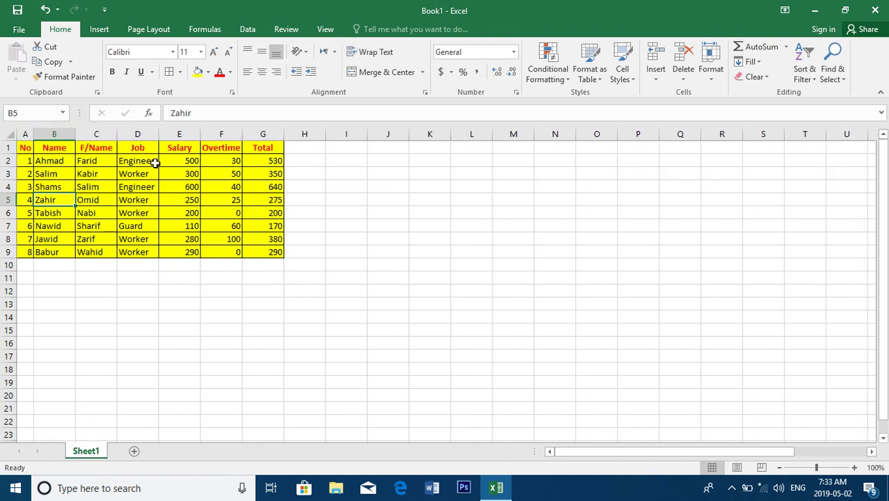
pyautogui.moveTo(267, 148); pyautogui.dragTo(24, 147)
pyautogui.click(261, 72)
pyautogui.click(262, 51)
pyautogui.click(231, 189)
# Step: Center the salary, overtime and total values in cells E2:G9 horizontally
pyautogui.moveTo(276, 160); pyautogui.dragTo(183, 252)
pyautogui.click(261, 72)
pyautogui.click(263, 74)
pyautogui.click(264, 73)
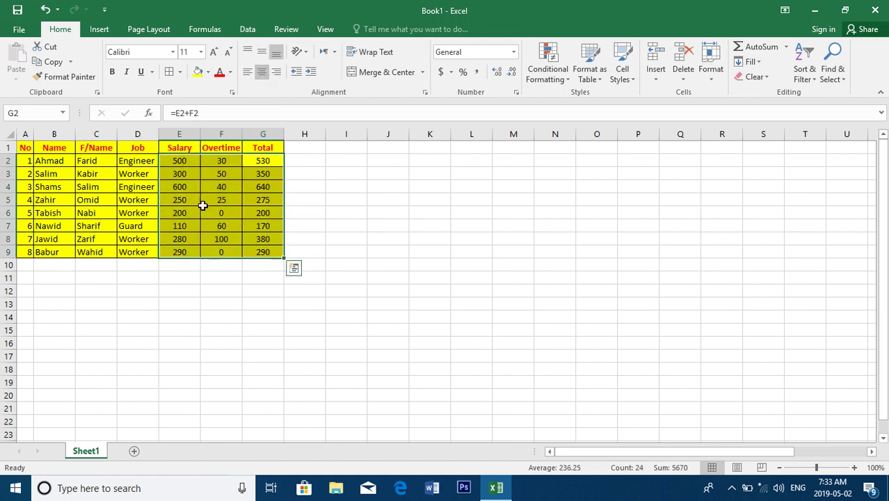
# Step: Format the amounts in E2:G9 with the dollar accounting format and no decimal places
pyautogui.click(172, 171)
pyautogui.moveTo(180, 160); pyautogui.dragTo(264, 252)
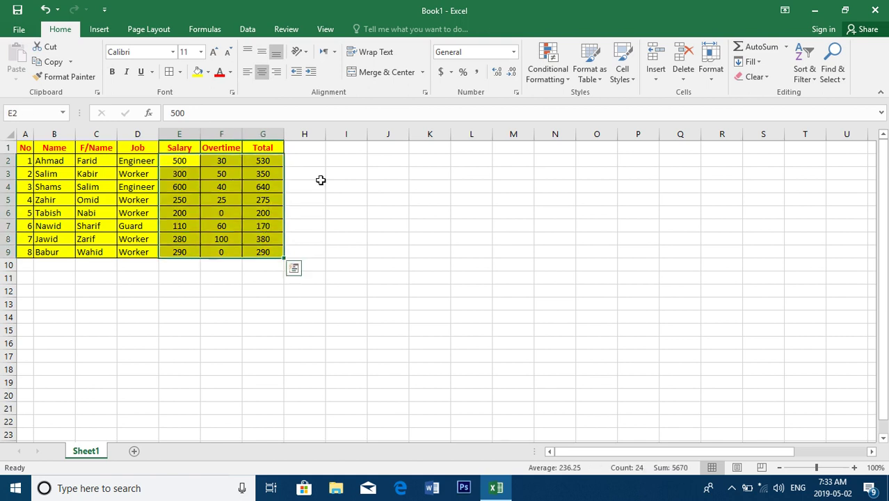
pyautogui.click(441, 73)
pyautogui.click(511, 73)
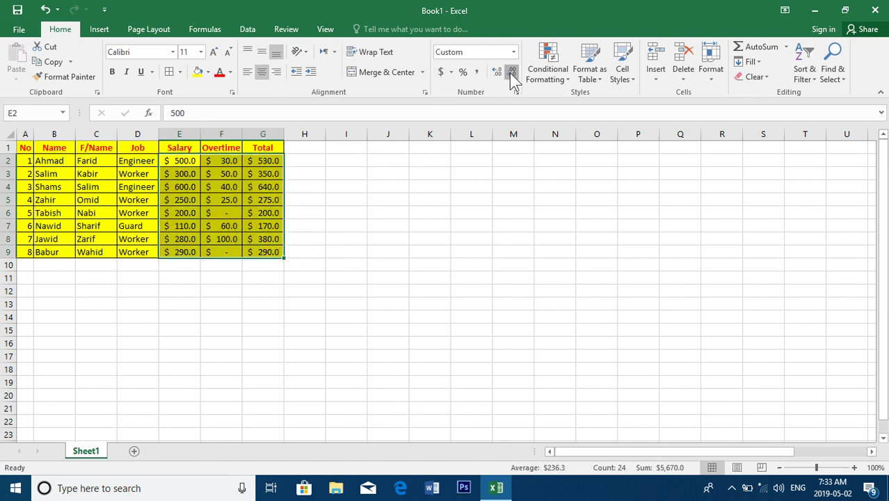
pyautogui.click(511, 73)
pyautogui.click(306, 318)
# Step: Copy the table A1:G9, widen the Salary and Total columns, and narrow the Overtime column
pyautogui.moveTo(264, 251); pyautogui.dragTo(3, 148)
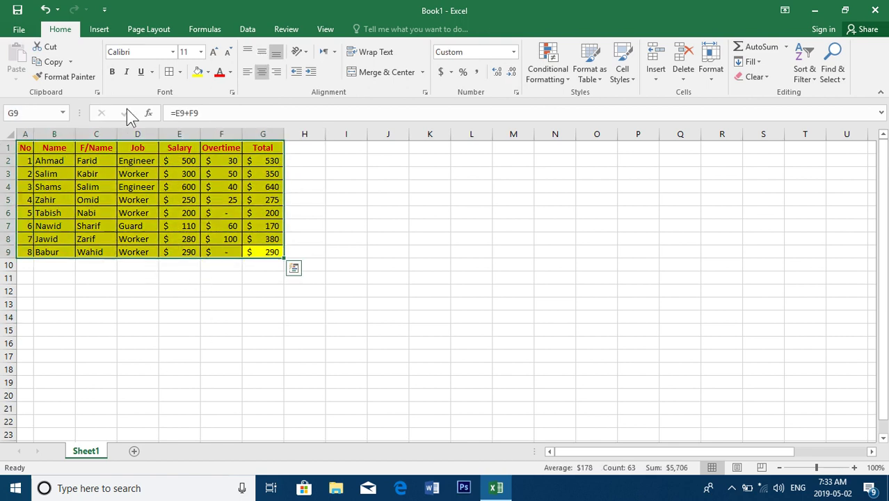
pyautogui.click(43, 62)
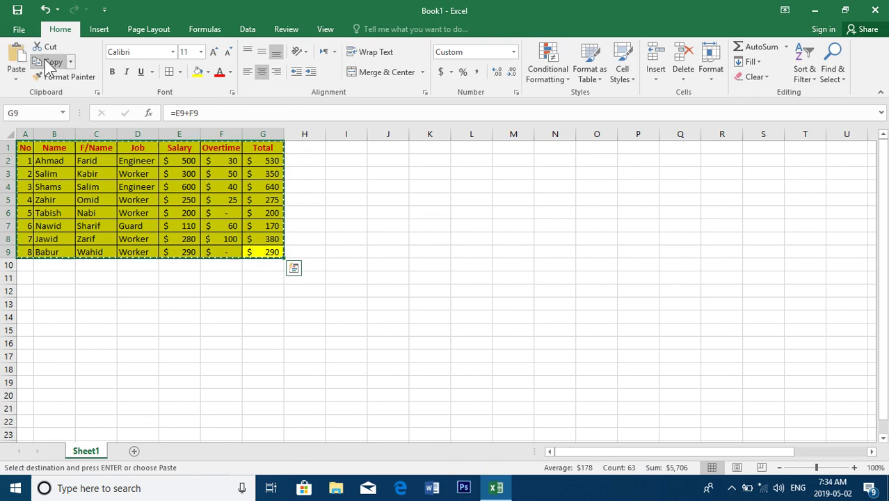
pyautogui.click(215, 196)
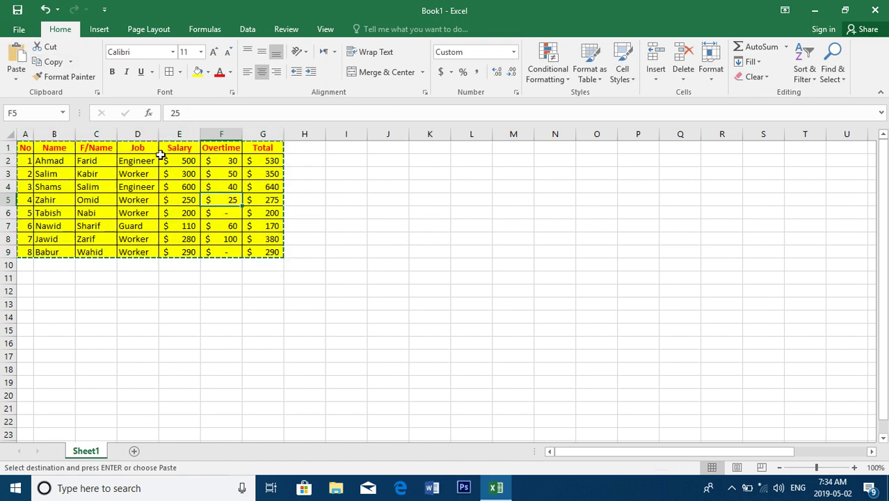
pyautogui.moveTo(242, 134); pyautogui.dragTo(290, 134)
pyautogui.moveTo(200, 132); pyautogui.dragTo(205, 131)
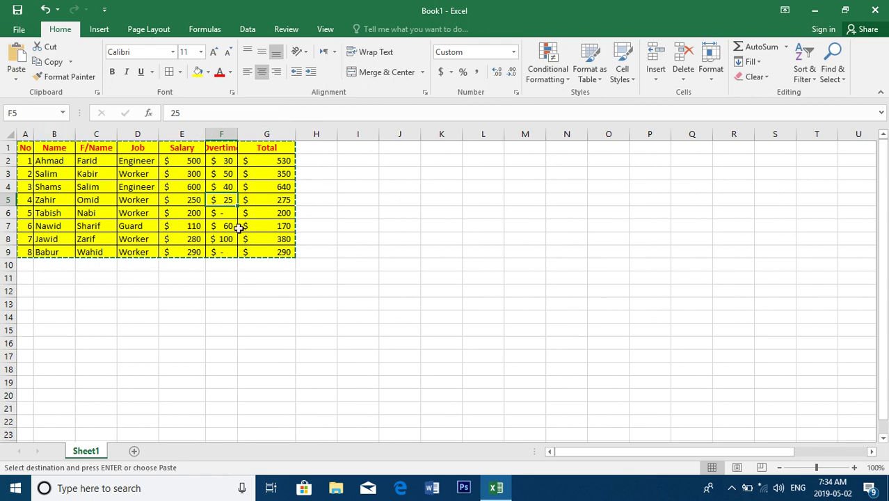
# Step: Select the whole resized table A1:G9 and copy it again
pyautogui.moveTo(289, 146); pyautogui.dragTo(20, 252)
pyautogui.hotkey('ctrl', 'v')
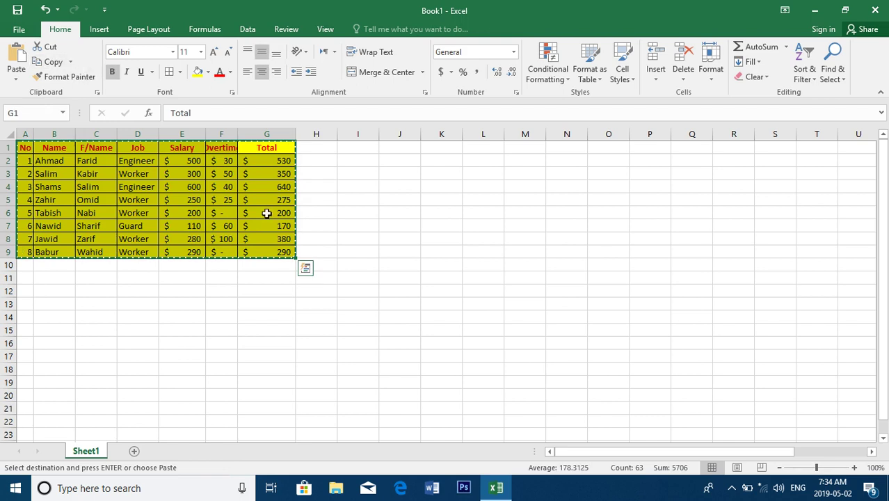
pyautogui.click(259, 276)
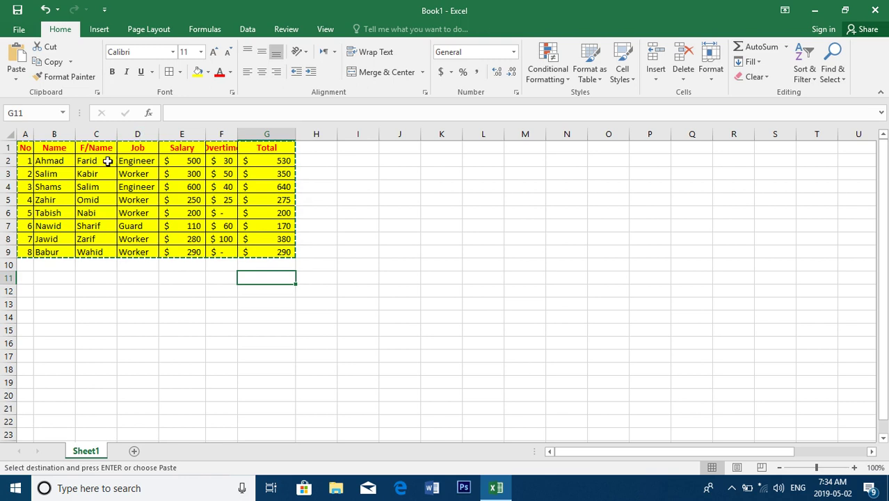
# Step: Paste the copied table at cell J1 and undo the paste
pyautogui.click(403, 146)
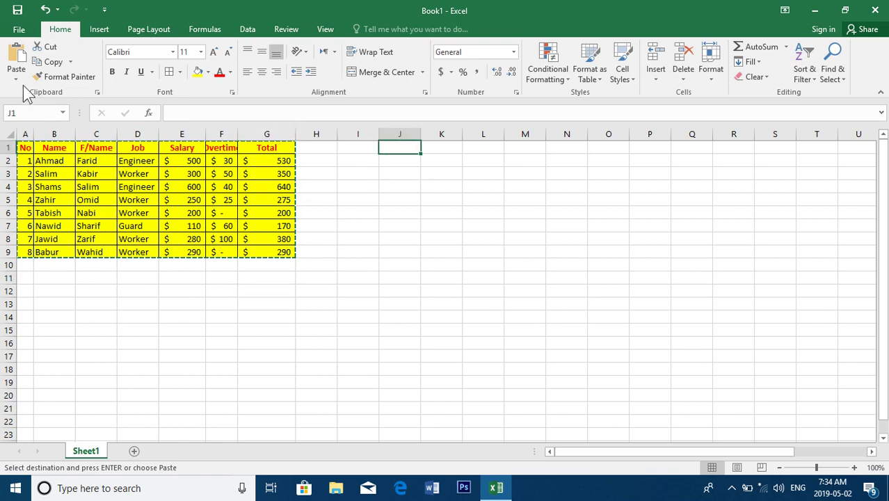
pyautogui.click(17, 56)
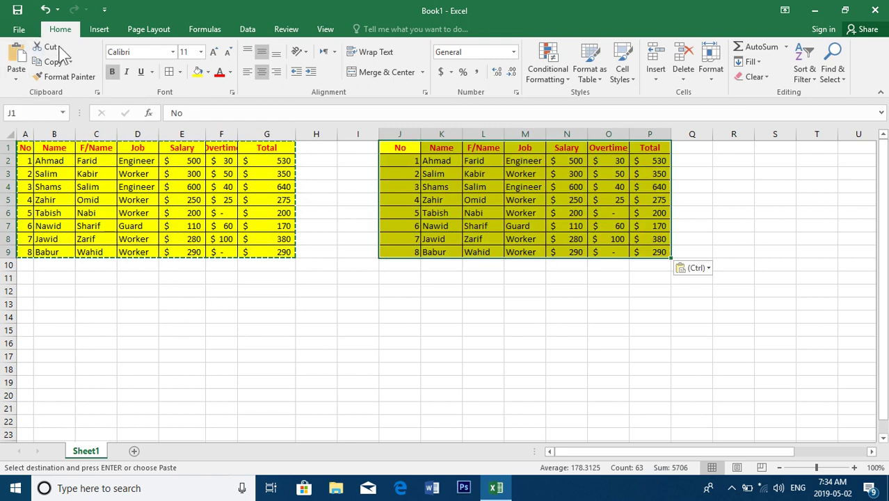
pyautogui.click(44, 10)
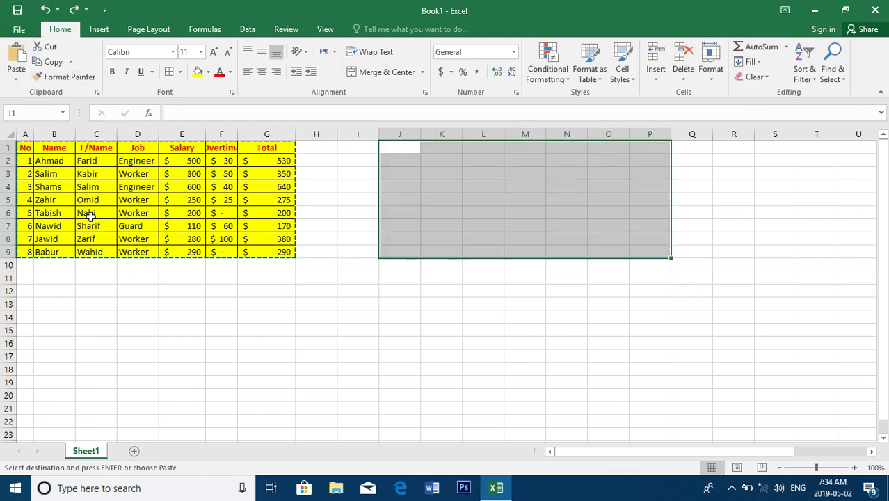
# Step: Paste the copied table at cell J1 using the standard Paste option
pyautogui.click(403, 149)
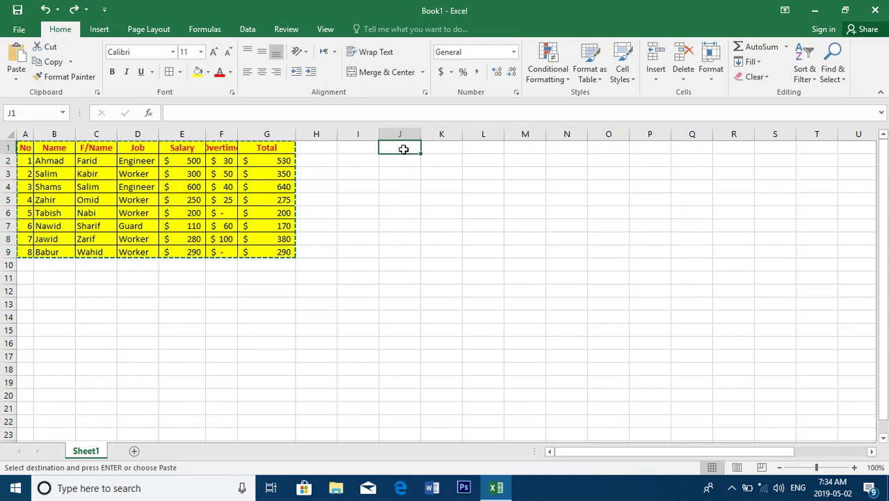
pyautogui.click(17, 80)
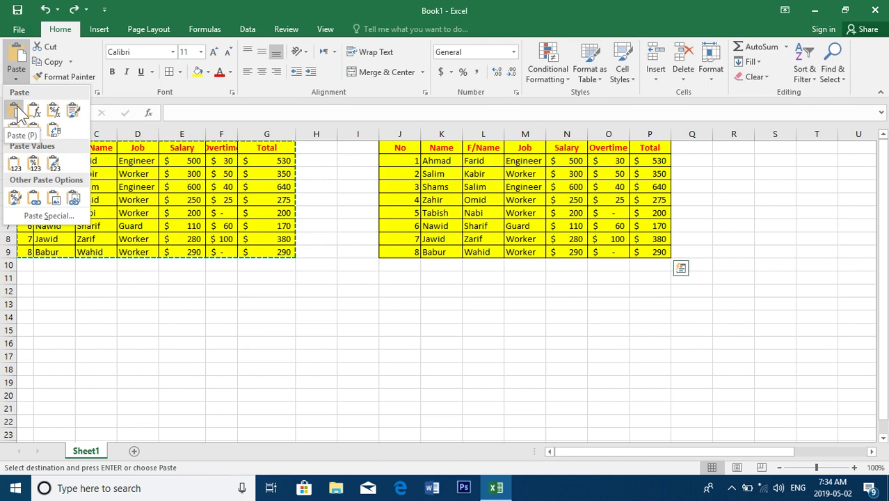
pyautogui.click(153, 9)
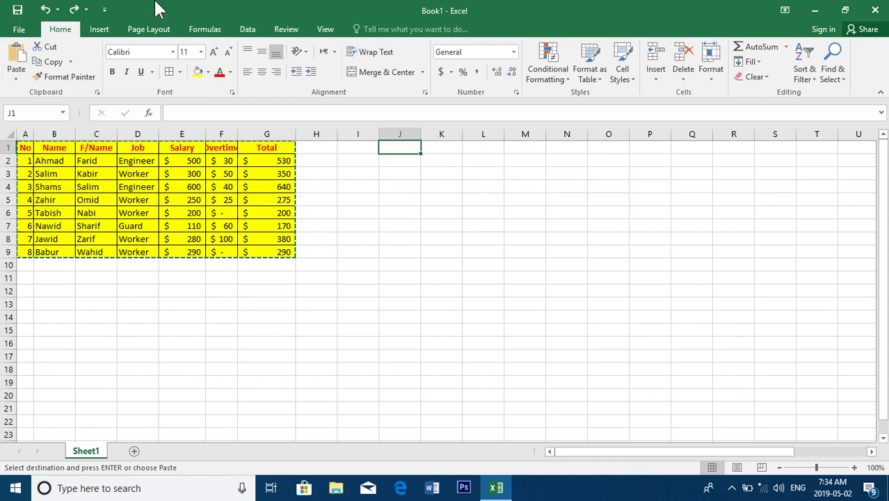
pyautogui.click(16, 76)
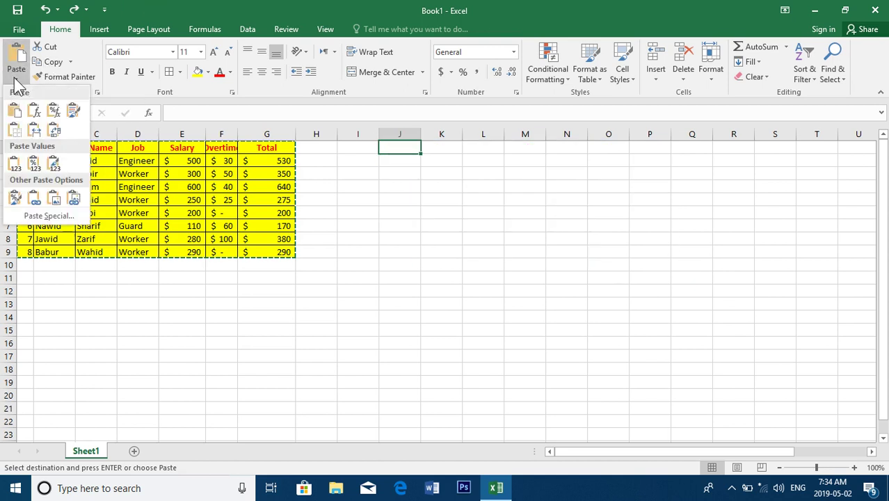
pyautogui.click(14, 114)
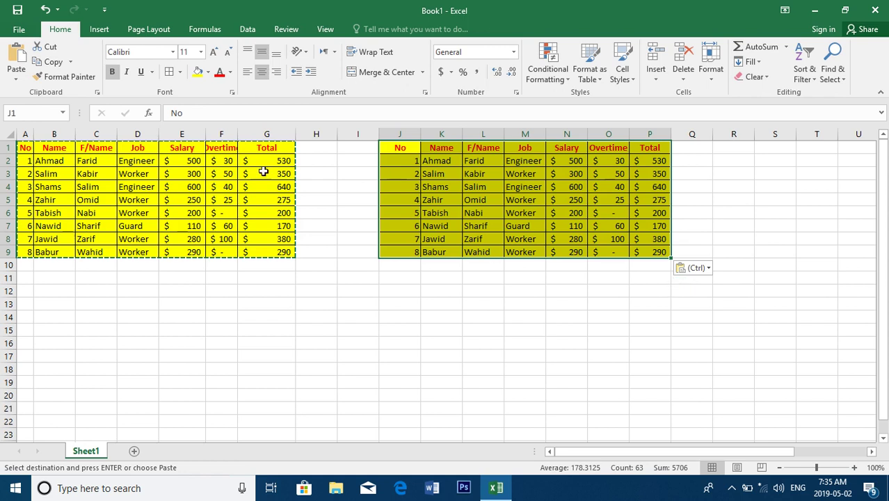
# Step: Paste the copied table at cell R1 using the Formulas paste option, leaving out the formatting
pyautogui.click(735, 152)
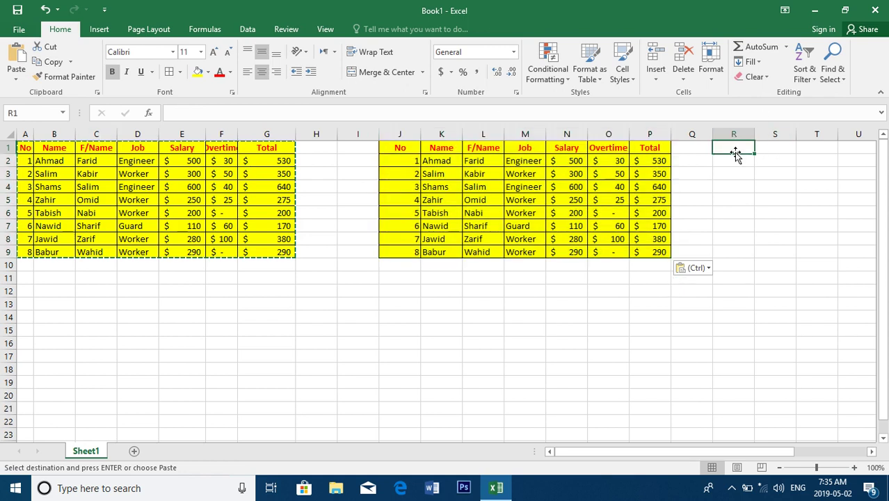
pyautogui.click(14, 80)
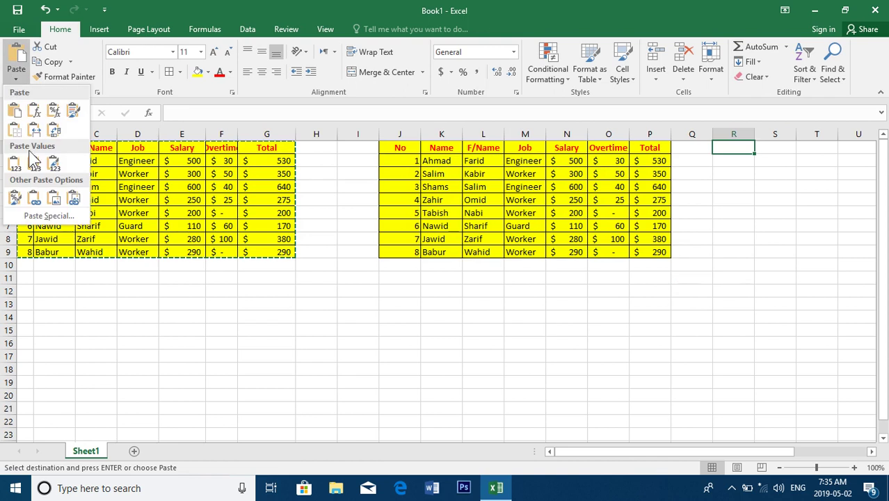
pyautogui.click(33, 111)
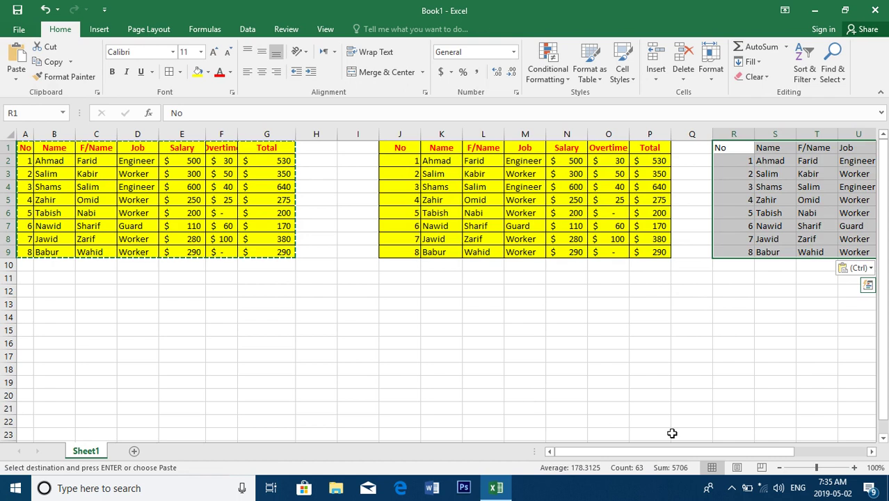
pyautogui.click(871, 452)
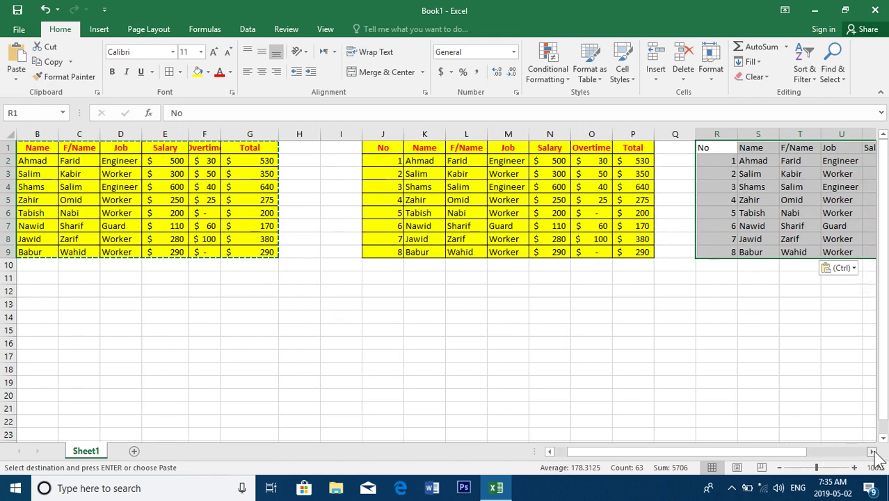
pyautogui.click(871, 451)
pyautogui.click(871, 451)
pyautogui.click(872, 451)
pyautogui.click(871, 451)
pyautogui.click(871, 451)
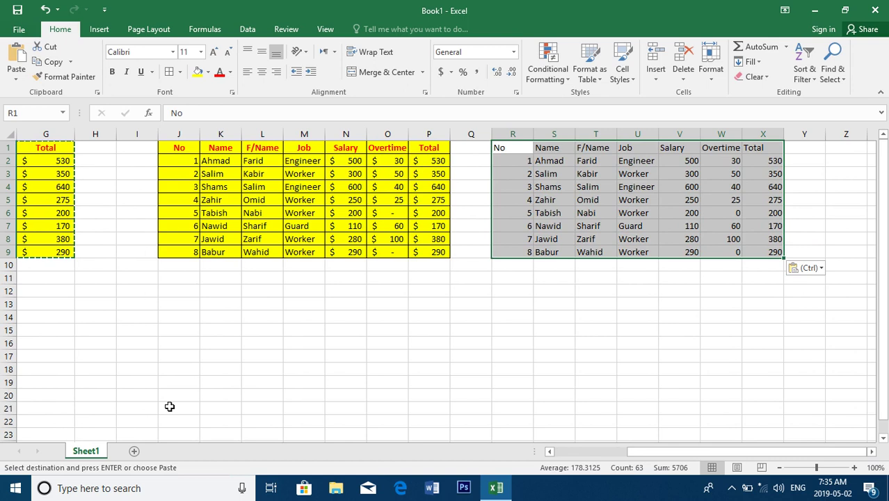
# Step: Check the total formula in X2 of the pasted table, and set the overtime in W2 to 80
pyautogui.click(770, 159)
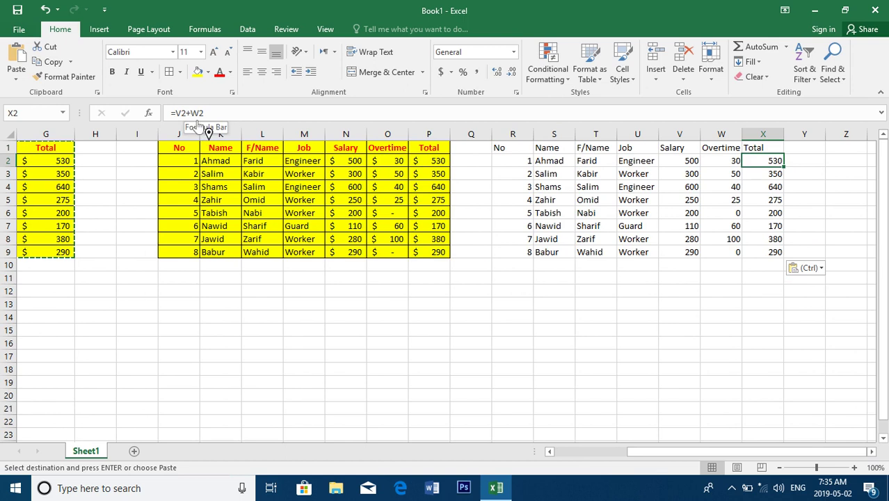
pyautogui.click(729, 161)
pyautogui.write('8')
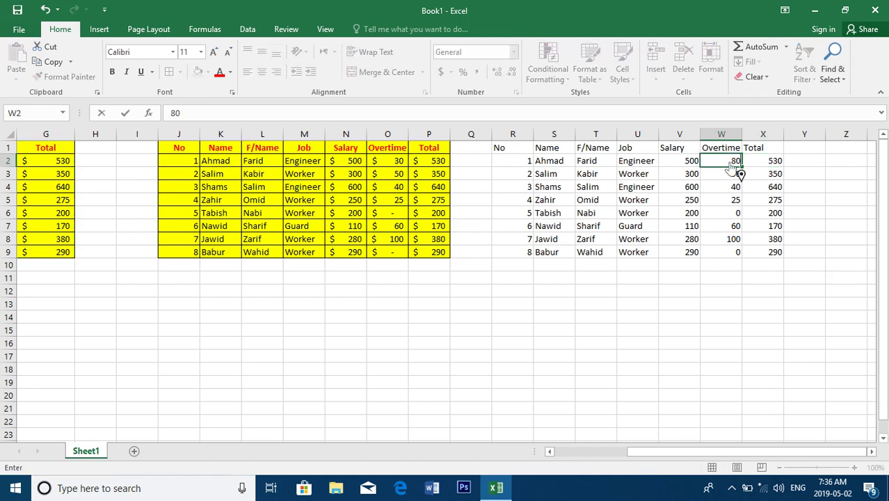
pyautogui.press('Return')
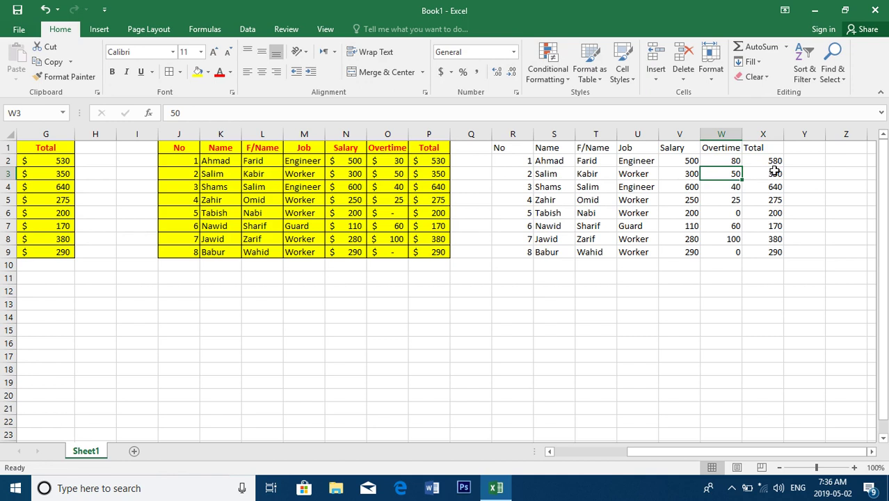
# Step: Set the fifth employee's overtime in cell W6 to 26
pyautogui.click(723, 216)
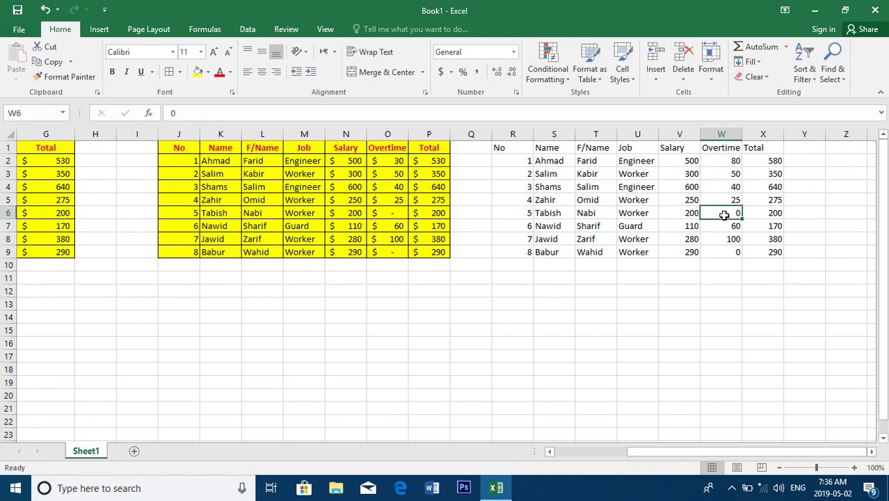
pyautogui.write('2')
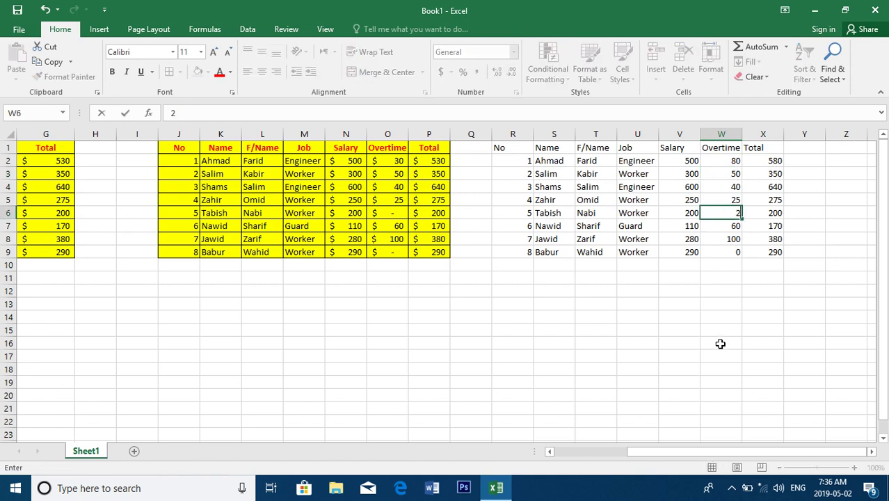
pyautogui.write('6')
pyautogui.click(687, 312)
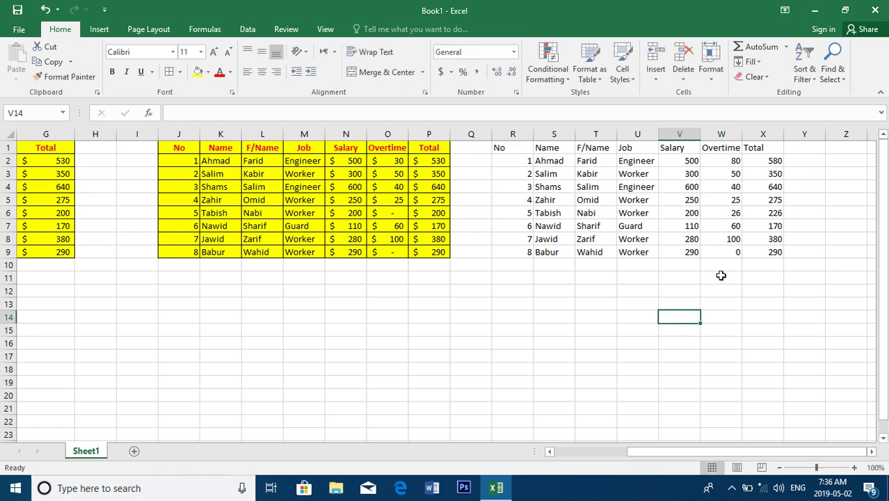
pyautogui.click(688, 211)
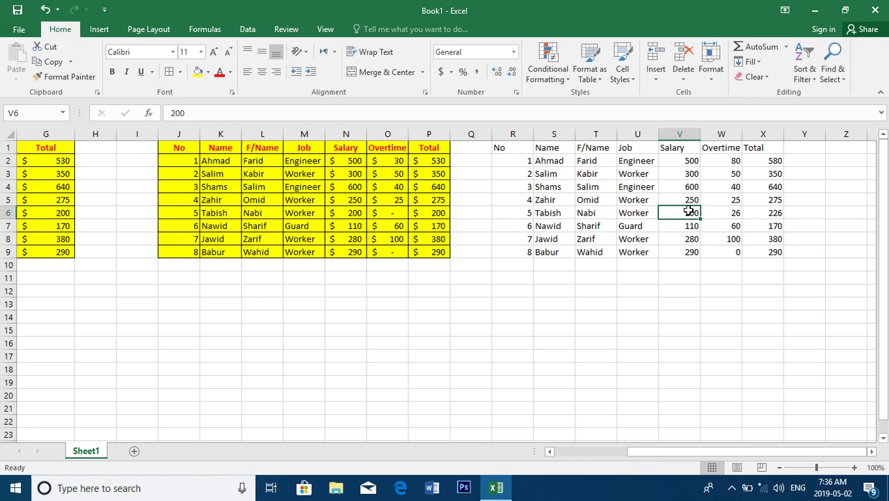
# Step: Set the fifth employee's salary in V6 to 188 and check the total formulas in X7 and X8
pyautogui.write('188')
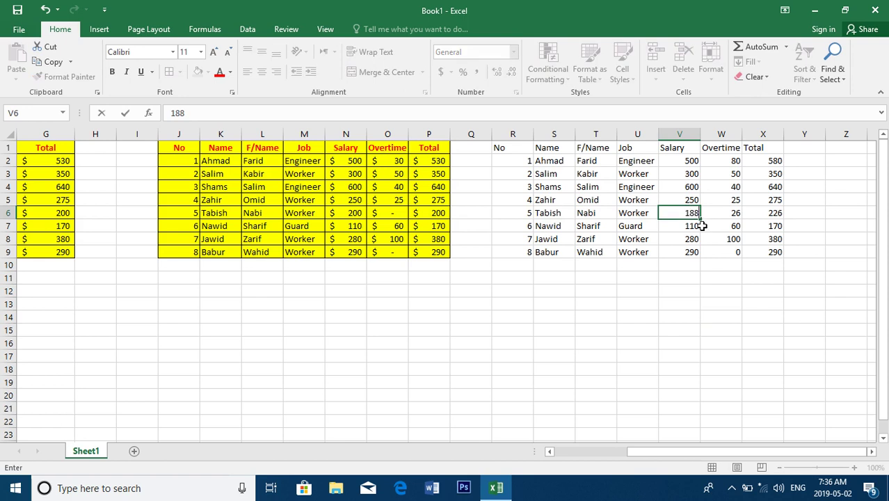
pyautogui.click(760, 274)
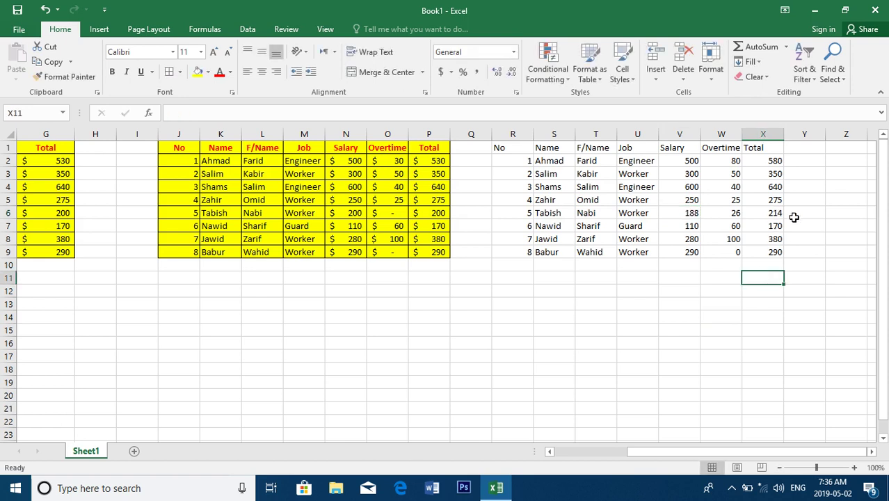
pyautogui.click(771, 228)
pyautogui.click(772, 241)
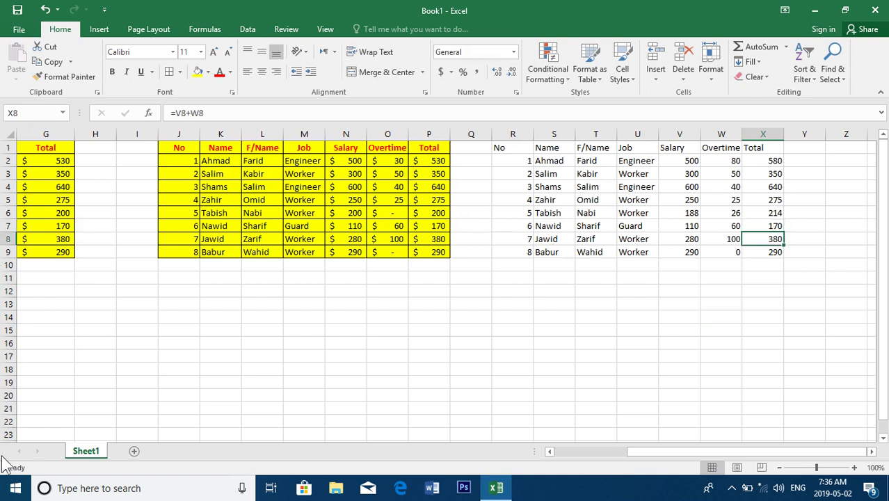
# Step: Copy the original table A1:G9 and paste it at J12 using the Formulas & Number Formatting option
pyautogui.click(562, 453)
pyautogui.moveTo(282, 250); pyautogui.dragTo(24, 148)
pyautogui.click(52, 61)
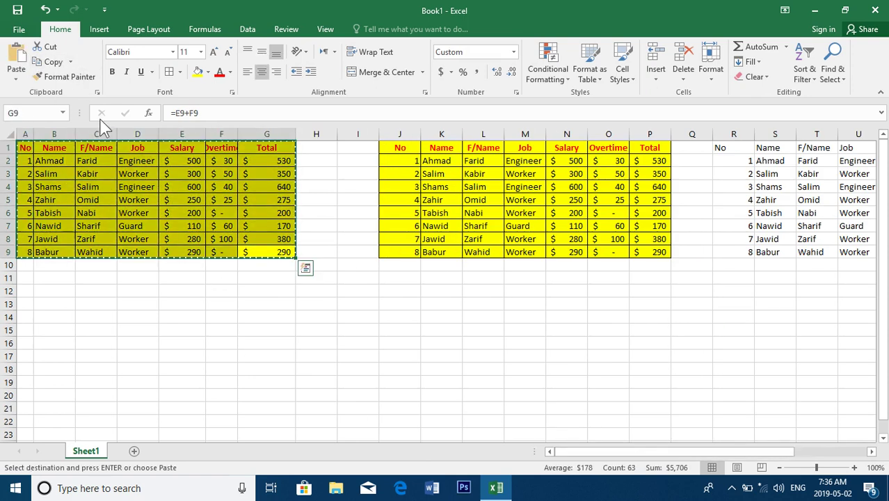
pyautogui.click(393, 289)
pyautogui.click(16, 78)
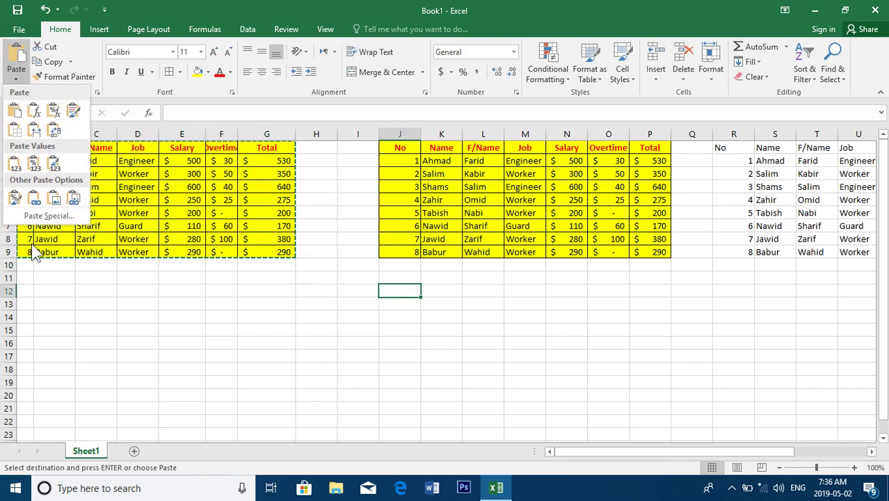
pyautogui.click(54, 112)
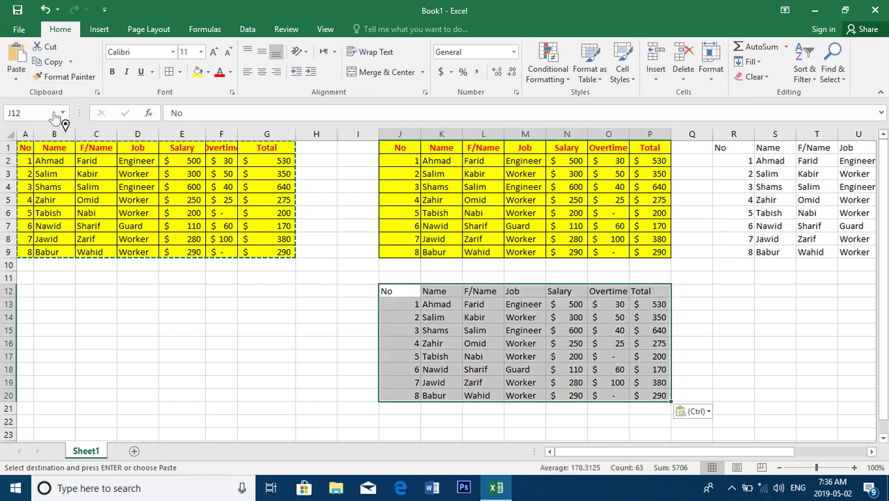
# Step: Check the total formula in P15 and compare the new table with the formulas-only copy in columns R to X
pyautogui.click(655, 333)
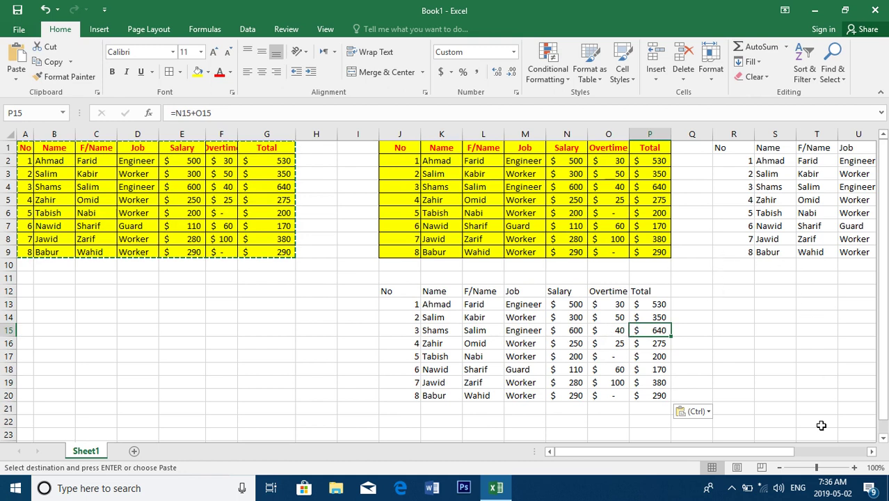
pyautogui.click(870, 451)
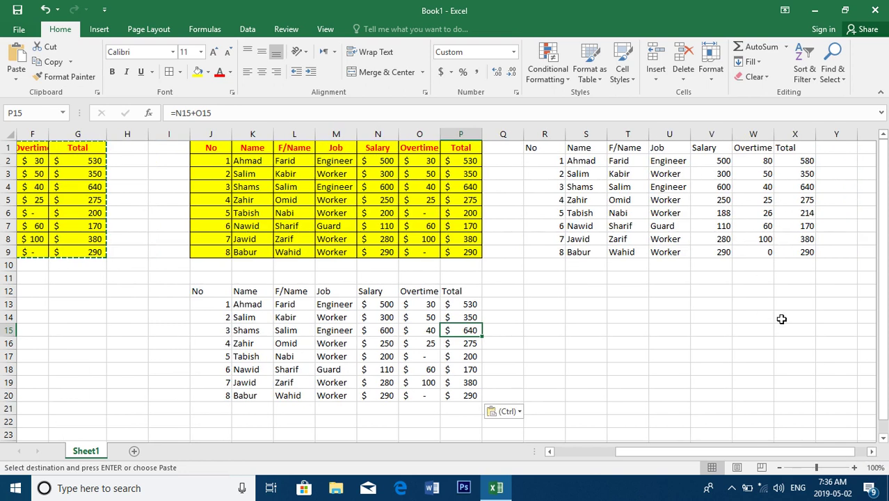
pyautogui.moveTo(765, 451); pyautogui.dragTo(660, 448)
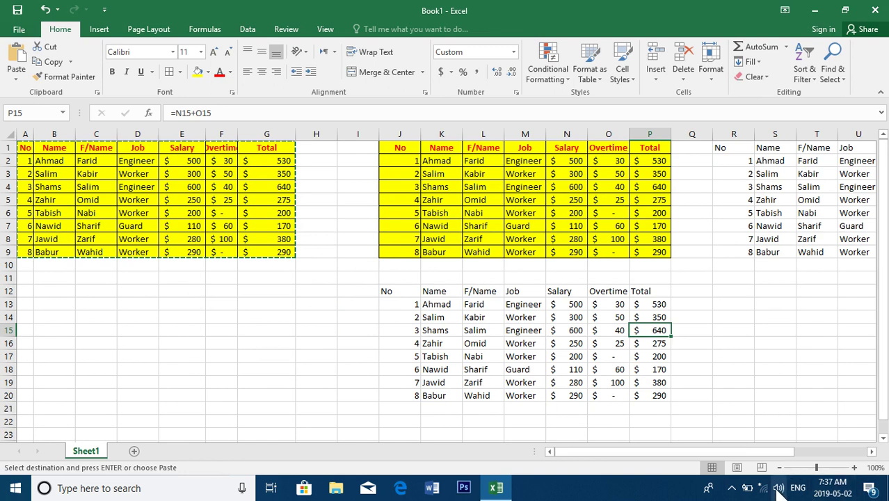
pyautogui.click(734, 484)
pyautogui.click(743, 438)
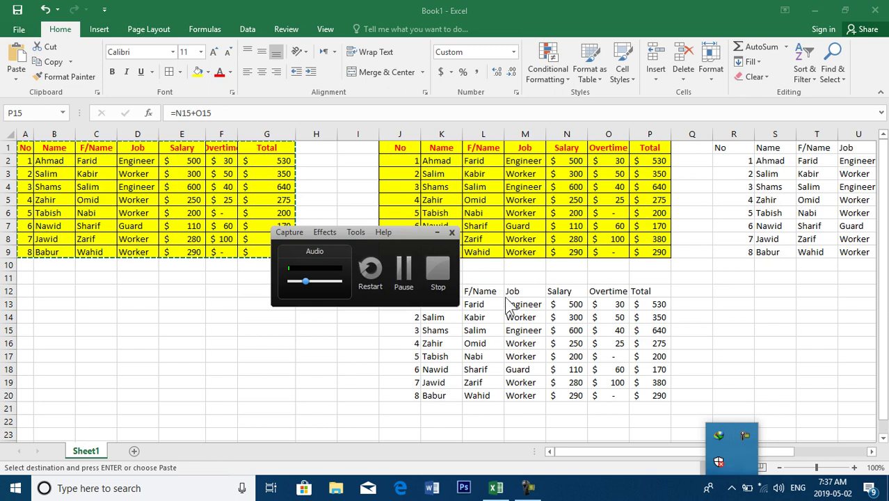
pyautogui.click(406, 269)
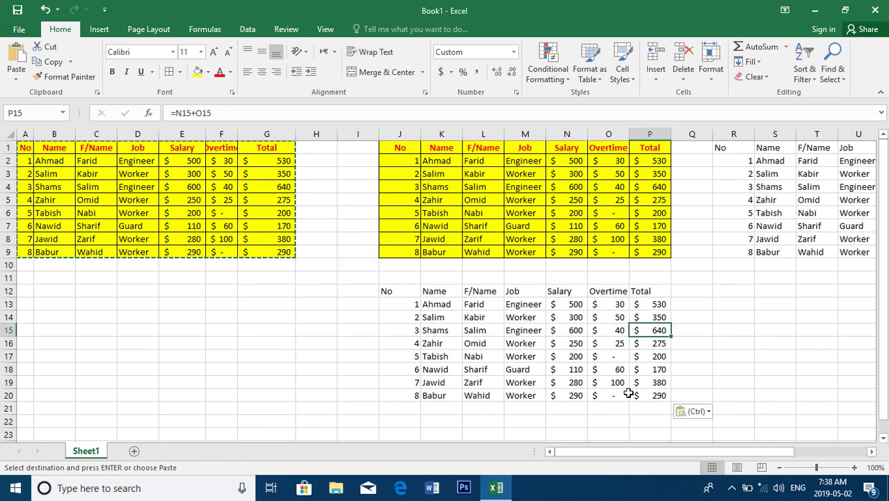
# Step: Paste the copied table at cell S13 using the Keep Source Formatting option
pyautogui.click(765, 305)
pyautogui.click(16, 76)
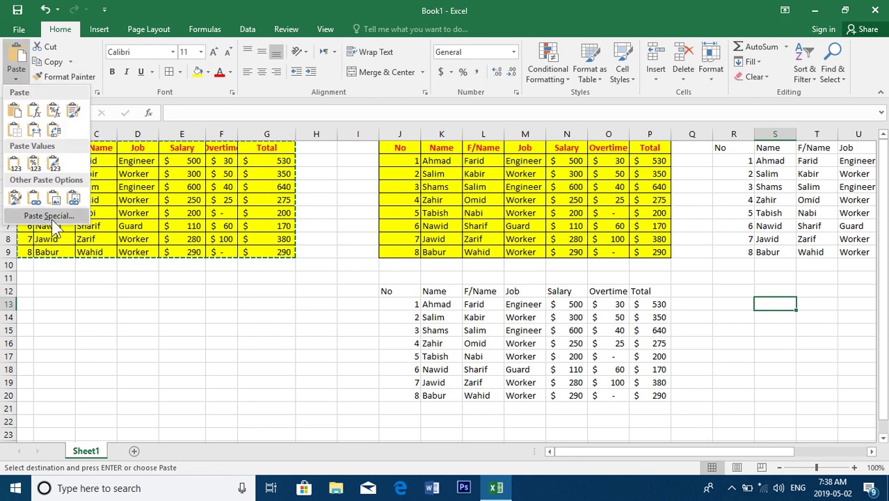
pyautogui.click(74, 116)
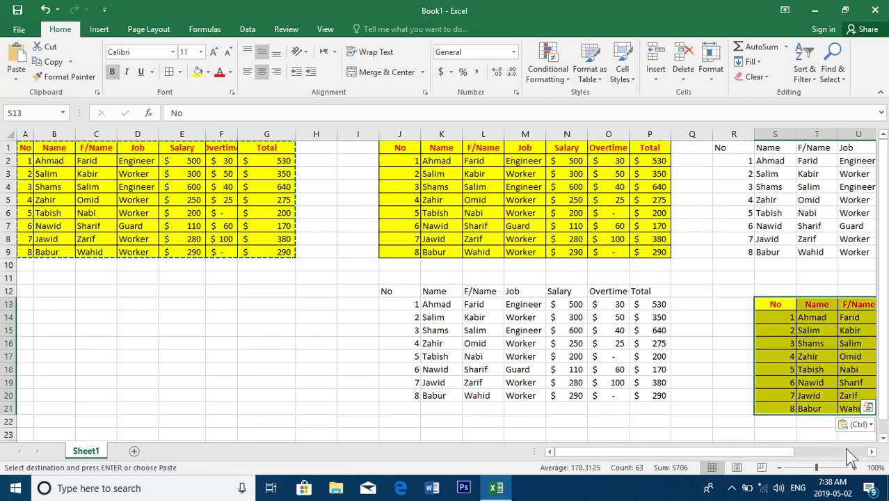
pyautogui.moveTo(871, 453); pyautogui.dragTo(871, 453)
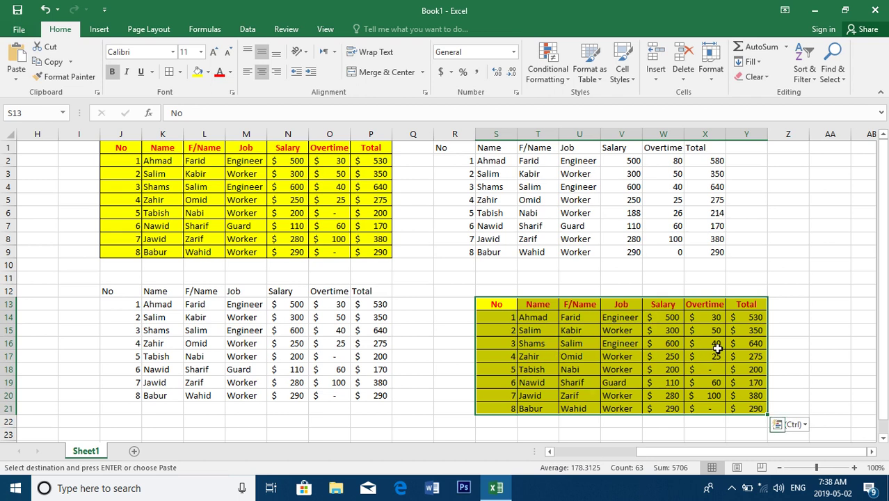
# Step: Paste the copied table at cell Z1 using the No Borders option and check the total formula in AF4
pyautogui.click(794, 147)
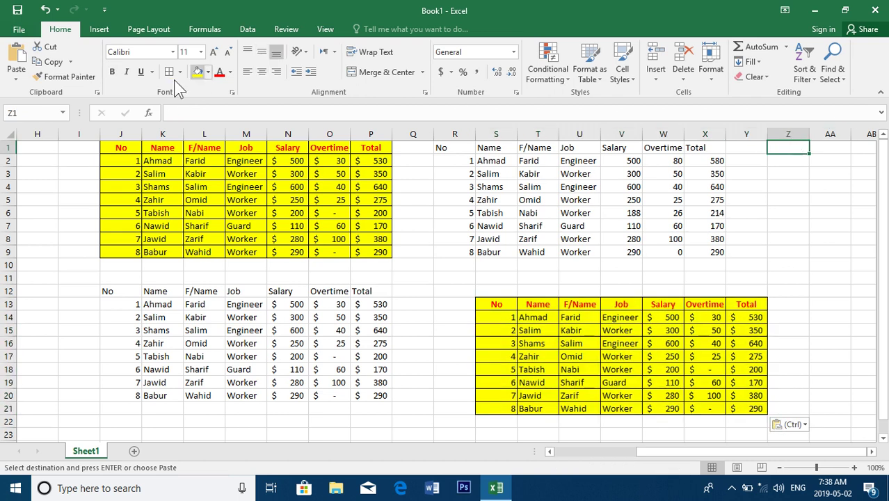
pyautogui.click(16, 75)
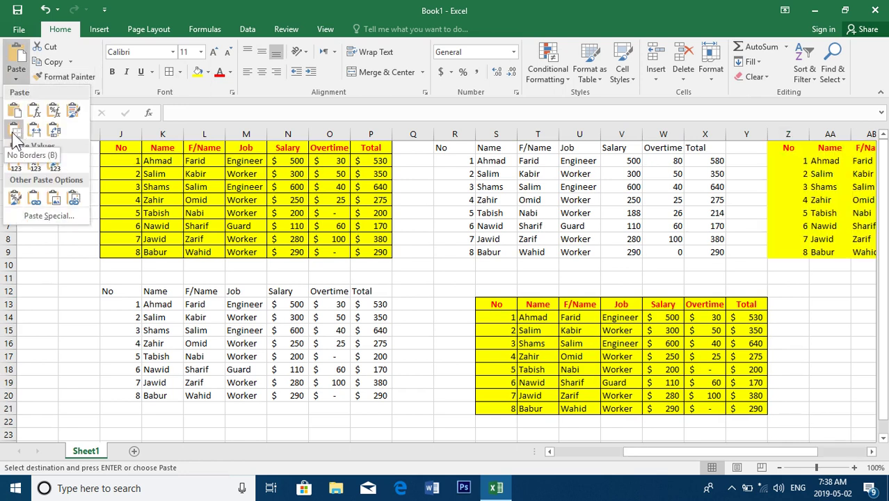
pyautogui.click(15, 131)
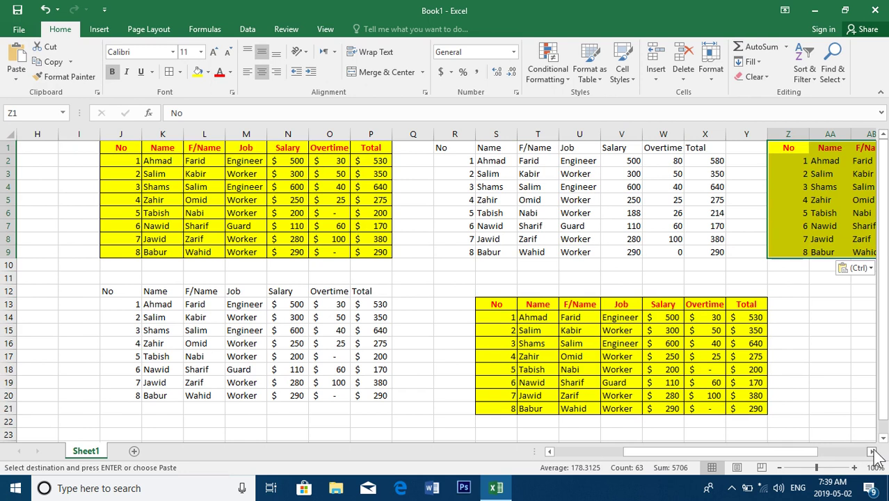
pyautogui.click(872, 452)
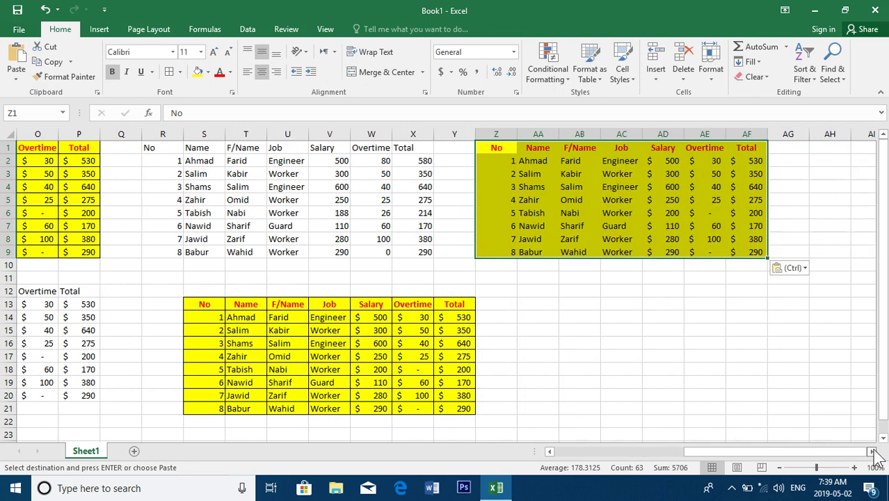
pyautogui.click(759, 185)
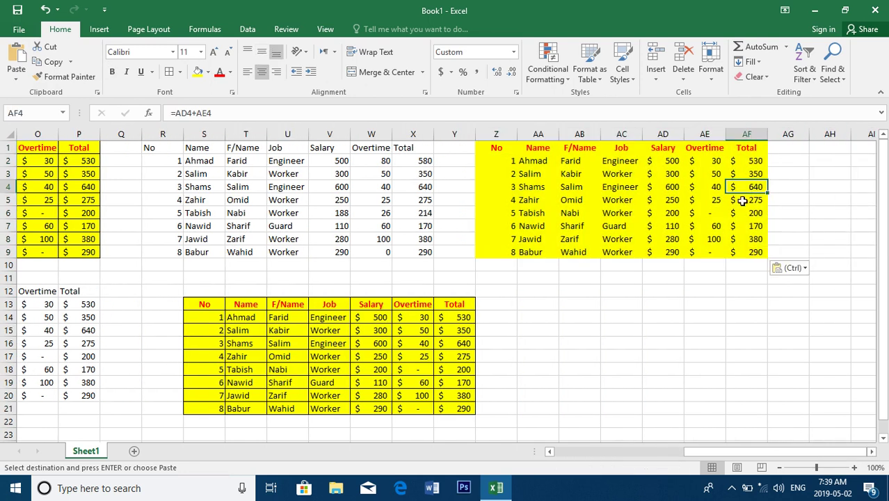
pyautogui.click(534, 289)
pyautogui.click(535, 305)
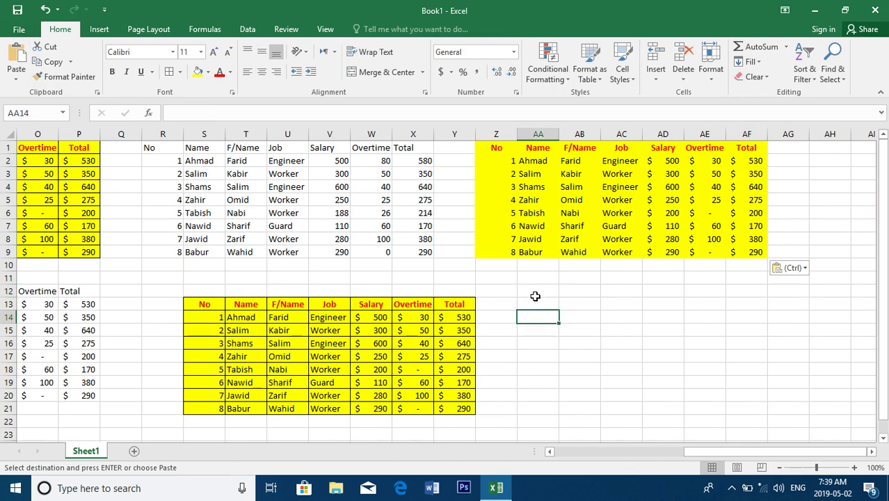
pyautogui.click(16, 76)
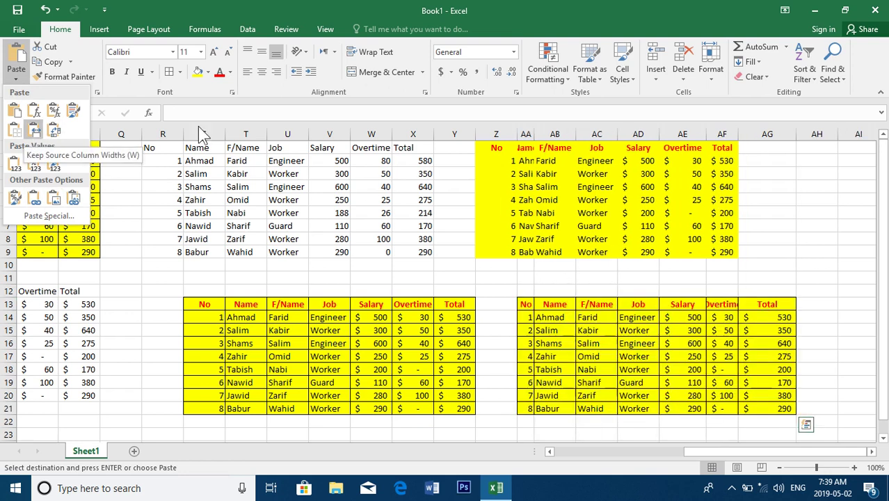
pyautogui.click(819, 143)
# Step: Paste the copied table at cell AH1 using the Keep Source Column Widths option
pyautogui.click(819, 143)
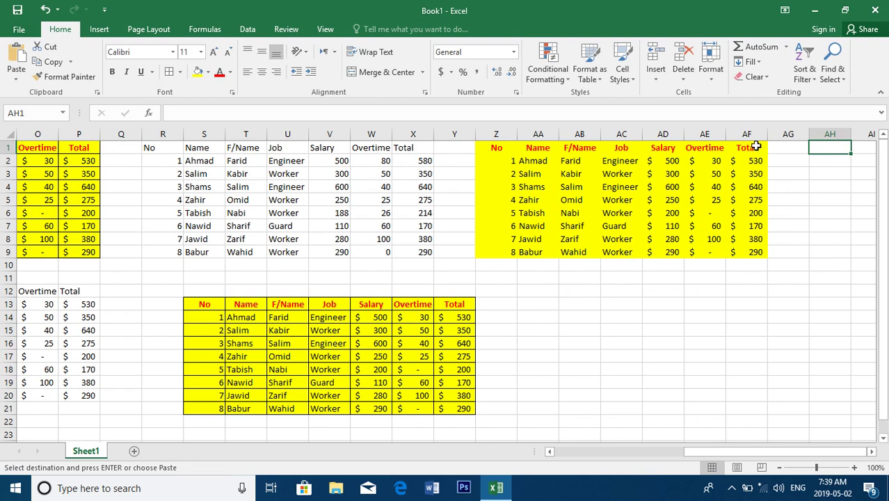
pyautogui.click(19, 78)
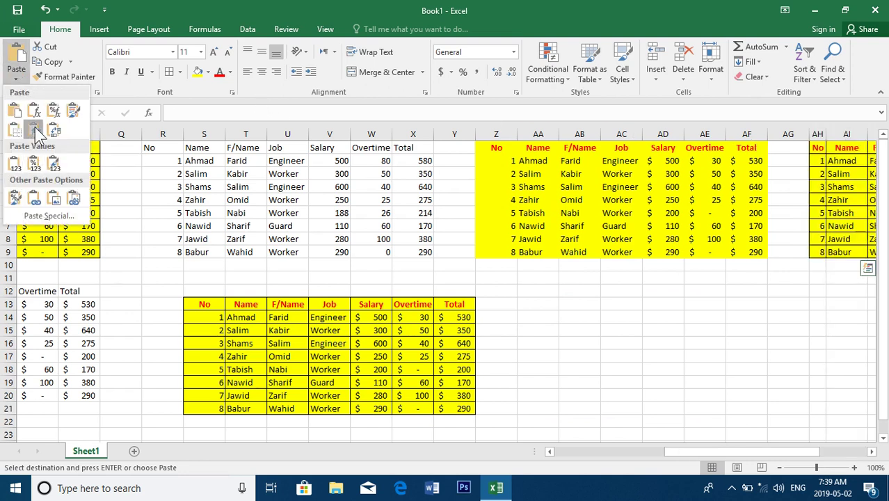
pyautogui.click(37, 134)
pyautogui.click(871, 452)
pyautogui.moveTo(870, 451); pyautogui.dragTo(870, 452)
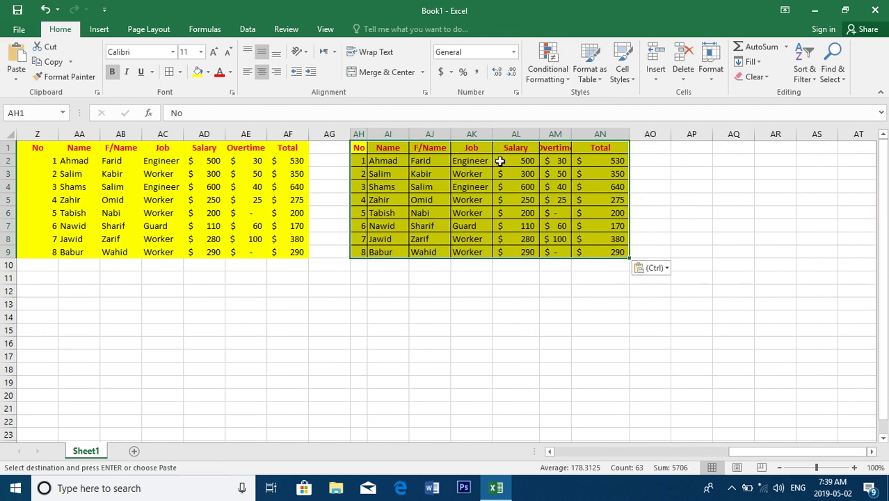
# Step: Paste the copied table at cell AP1 using the Transpose option to swap its rows and columns
pyautogui.click(685, 146)
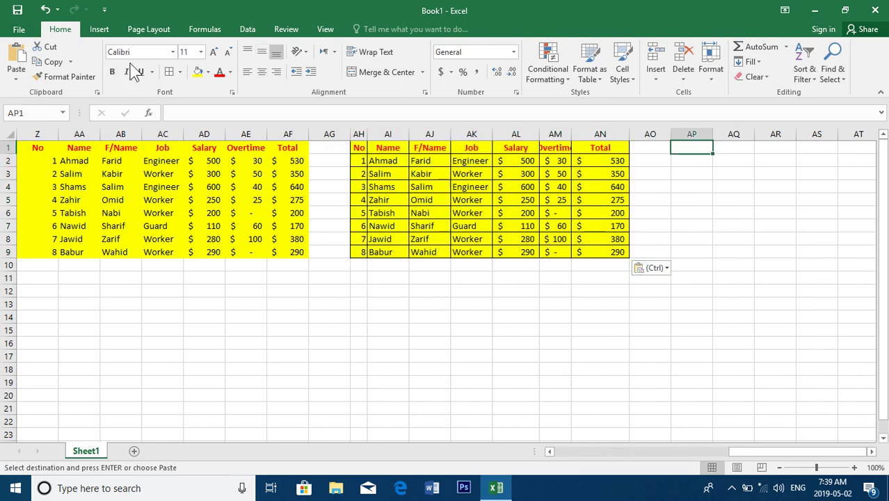
pyautogui.click(16, 73)
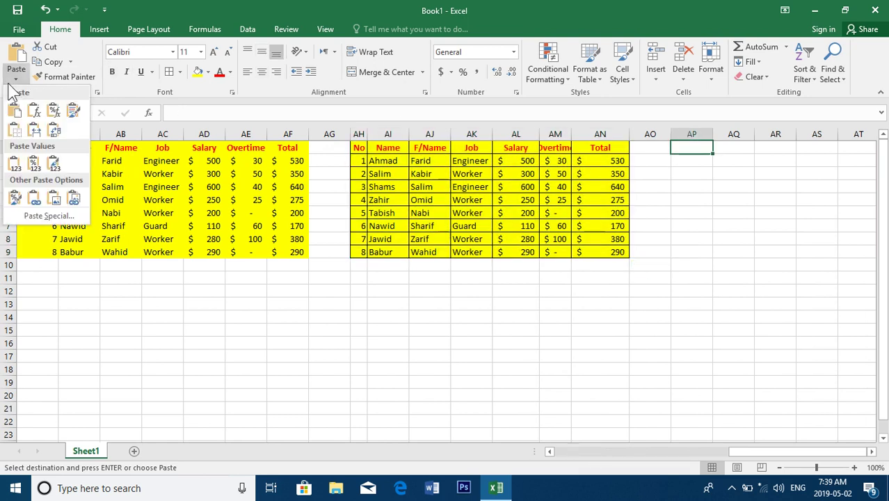
pyautogui.click(55, 132)
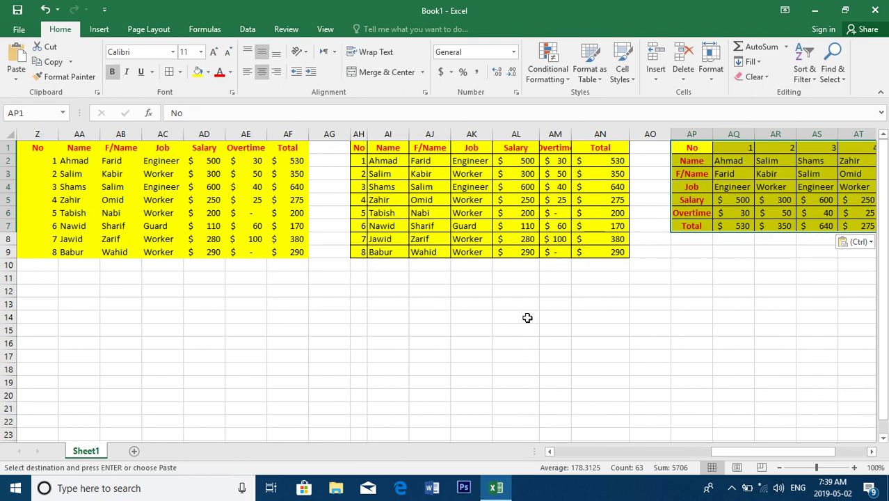
pyautogui.click(871, 451)
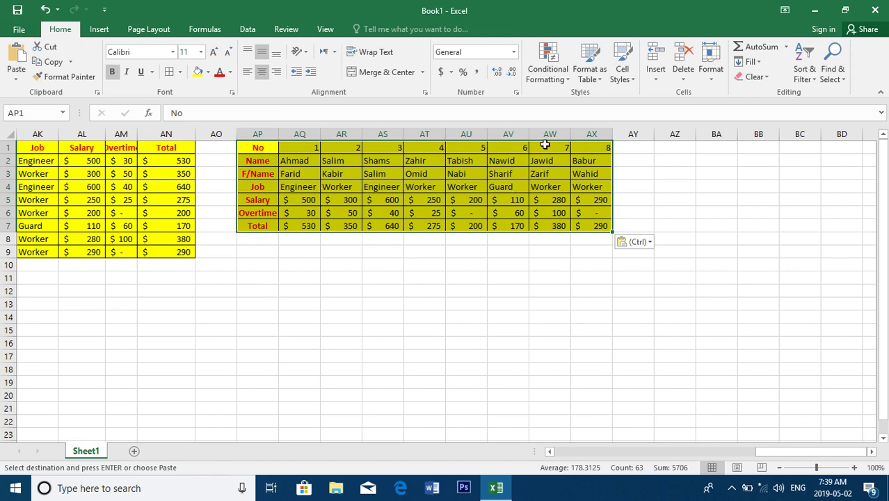
# Step: Copy the transposed table AP1:AX7 and paste it at AZ1 with the Transpose option to restore the original layout
pyautogui.click(54, 61)
pyautogui.click(679, 153)
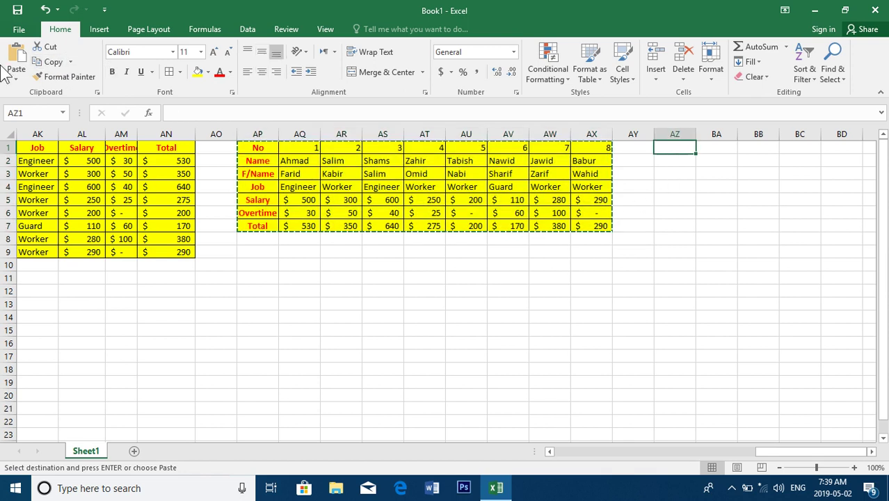
pyautogui.click(16, 78)
pyautogui.click(54, 131)
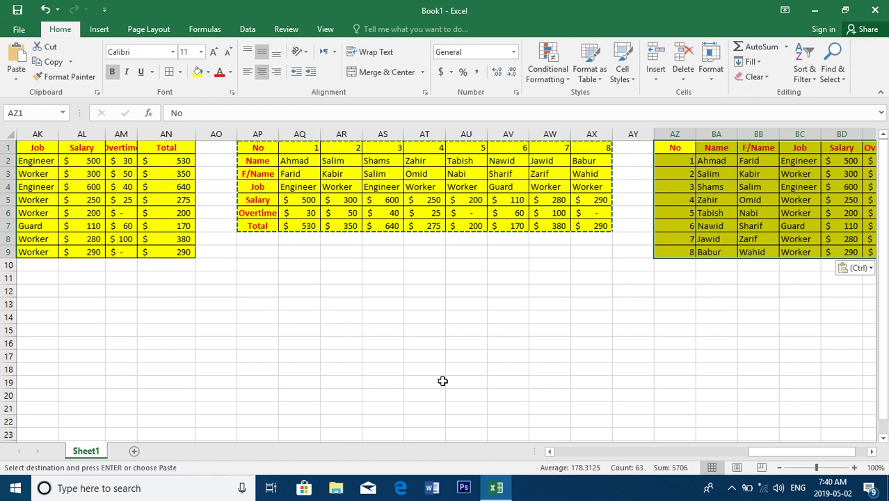
# Step: Copy the original table A1:G9 and paste it at J23 using the Values option
pyautogui.click(596, 451)
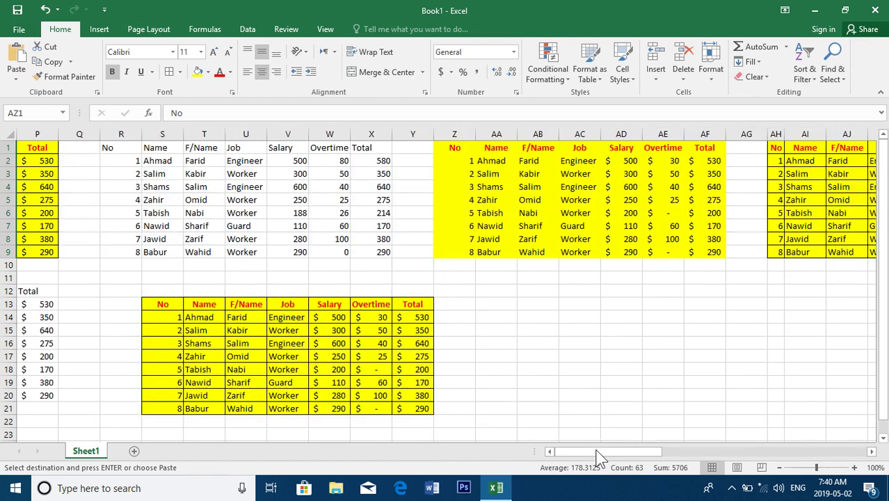
pyautogui.click(596, 451)
pyautogui.moveTo(25, 148); pyautogui.dragTo(281, 252)
pyautogui.click(56, 63)
pyautogui.click(883, 439)
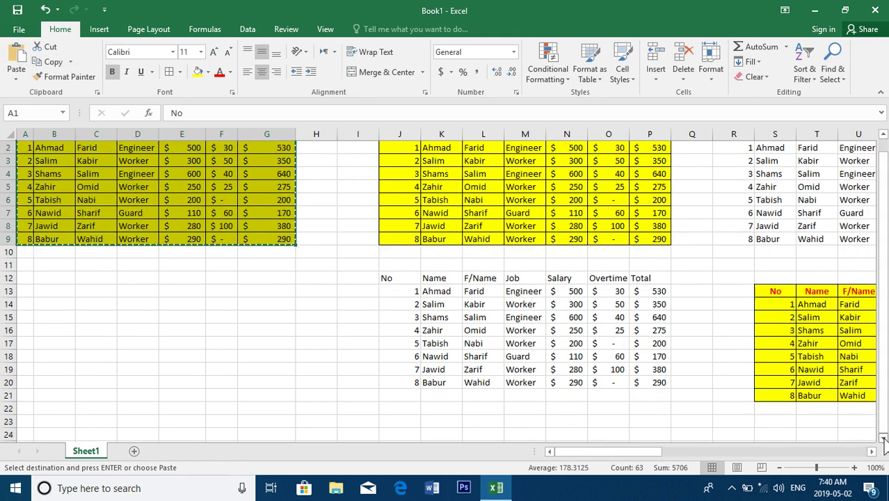
pyautogui.scroll(-7, 883, 438)
pyautogui.click(397, 326)
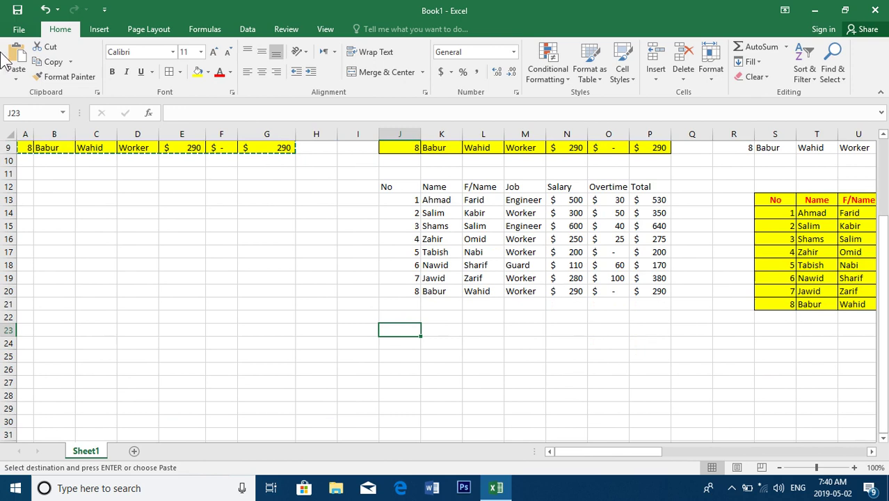
pyautogui.click(14, 73)
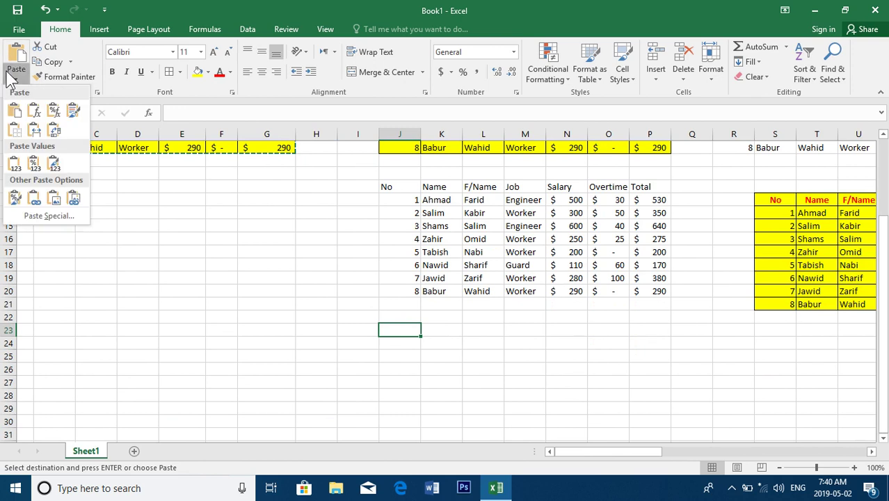
pyautogui.click(15, 170)
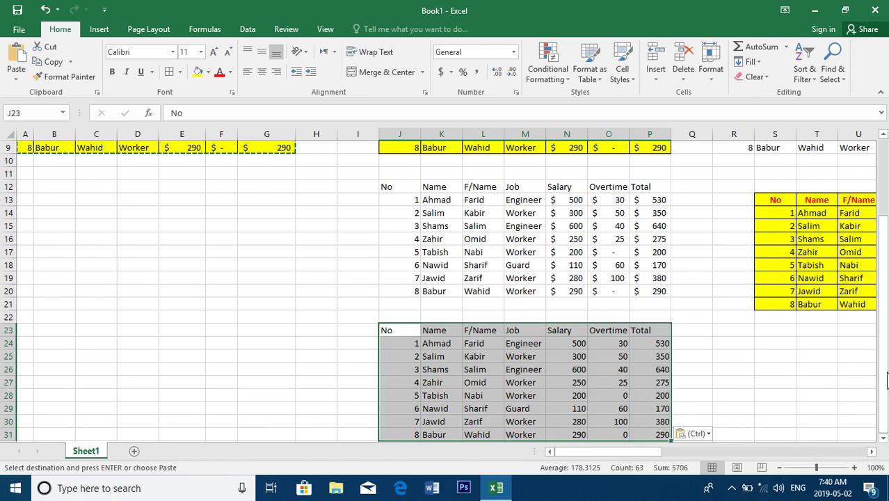
# Step: Set the overtime value in cell O25 of the values-only table to 88 and check whether its total recalculates
pyautogui.scroll(3, 841, 278)
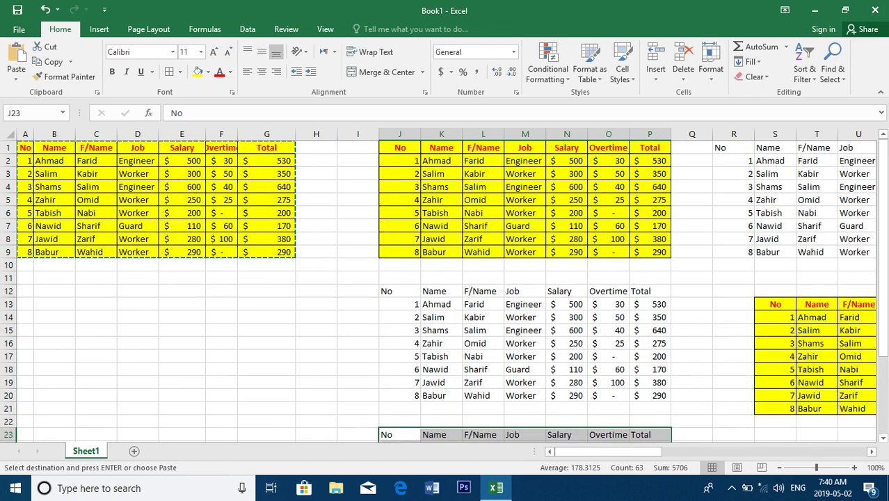
pyautogui.hscroll(5, 786, 199)
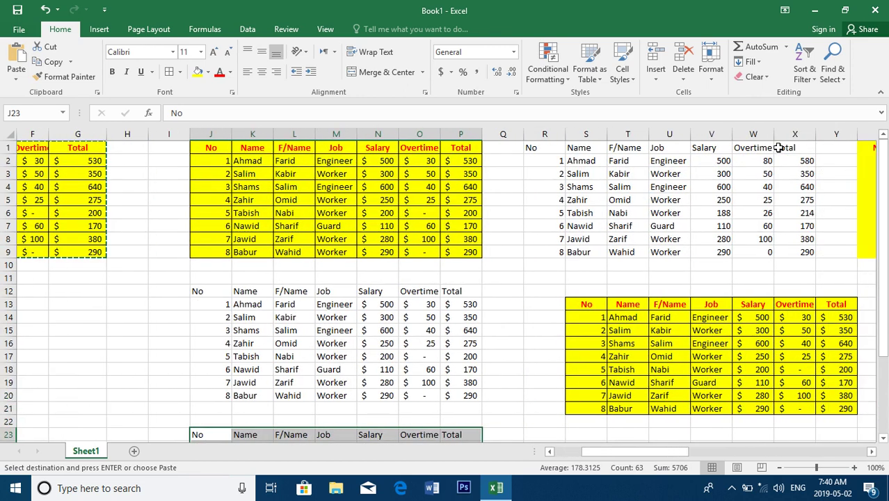
pyautogui.click(883, 428)
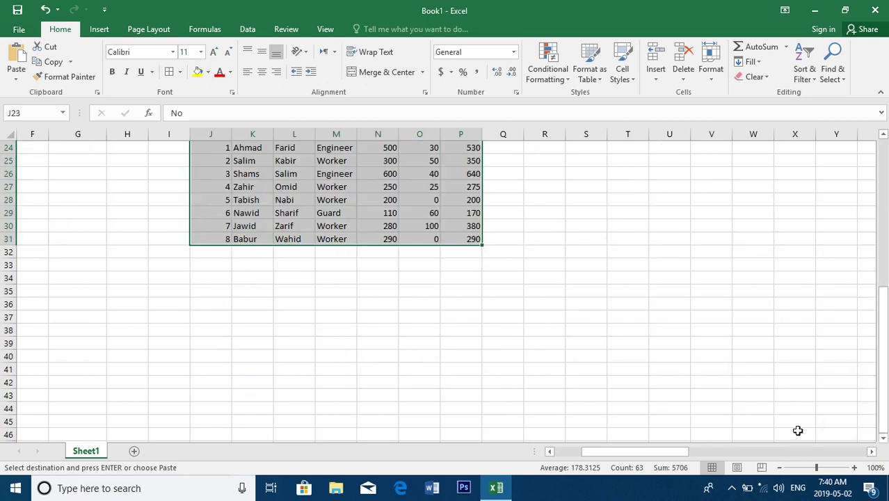
pyautogui.moveTo(691, 451)
pyautogui.mouseDown()
pyautogui.moveTo(653, 447)
pyautogui.moveTo(675, 451)
pyautogui.mouseUp()
pyautogui.moveTo(884, 292); pyautogui.dragTo(884, 276)
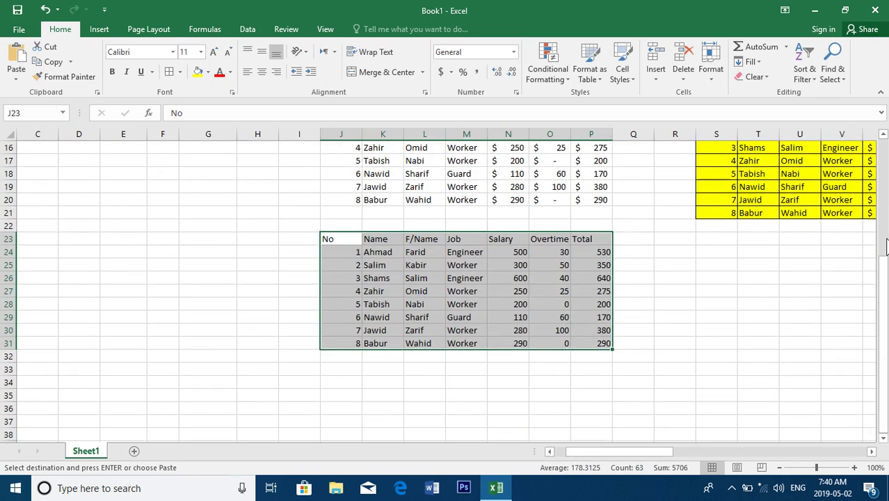
pyautogui.click(547, 263)
pyautogui.write('88')
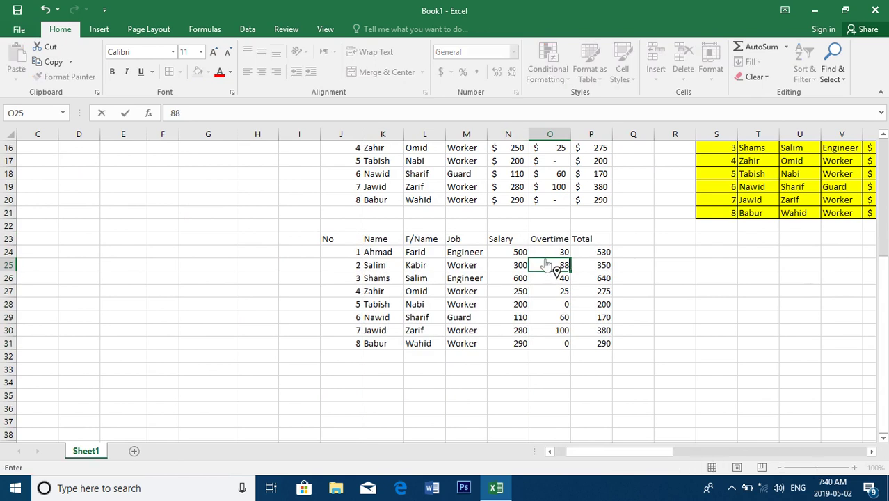
pyautogui.press('Tab')
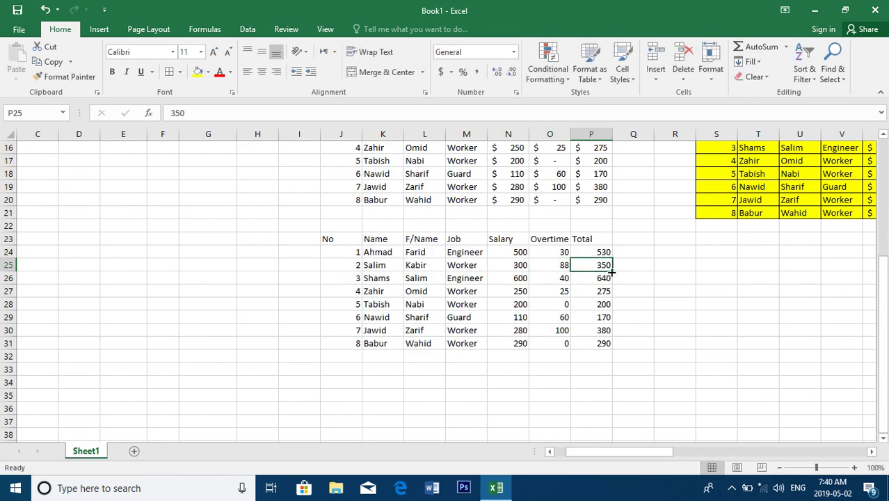
# Step: Set the overtime value in cell O24 to 99 and inspect the total in P24 for a formula
pyautogui.click(561, 252)
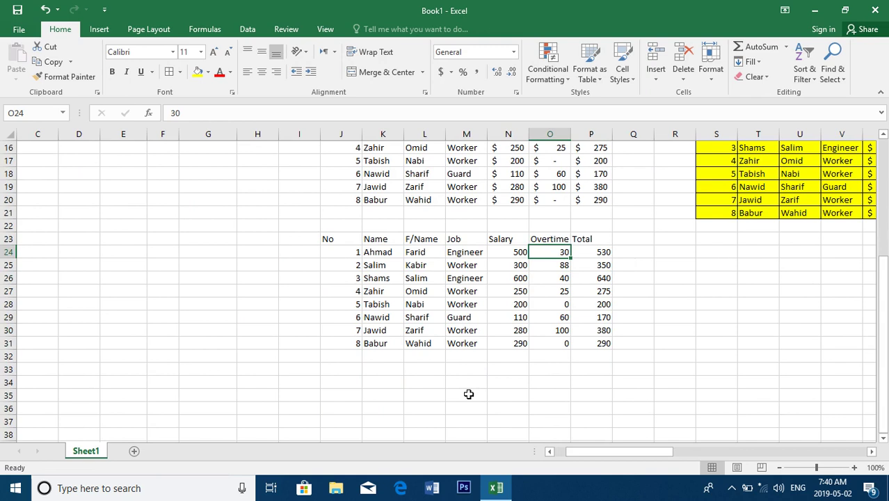
pyautogui.write('99')
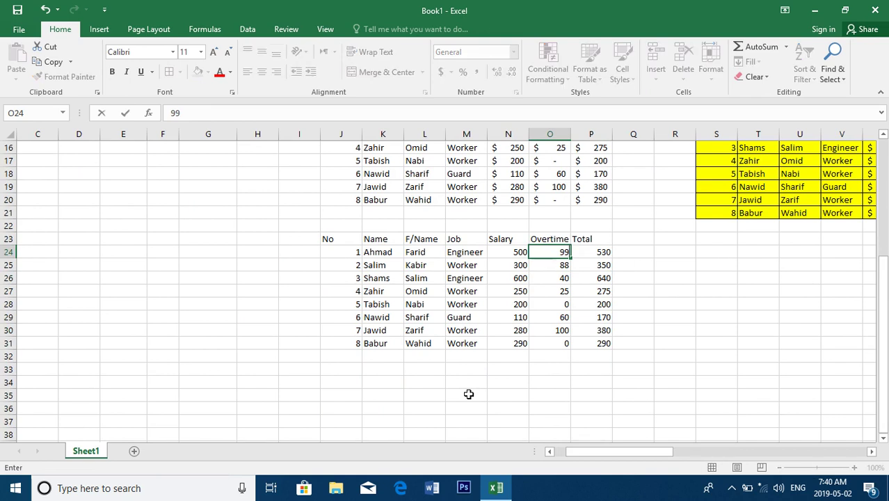
pyautogui.click(572, 379)
pyautogui.click(601, 254)
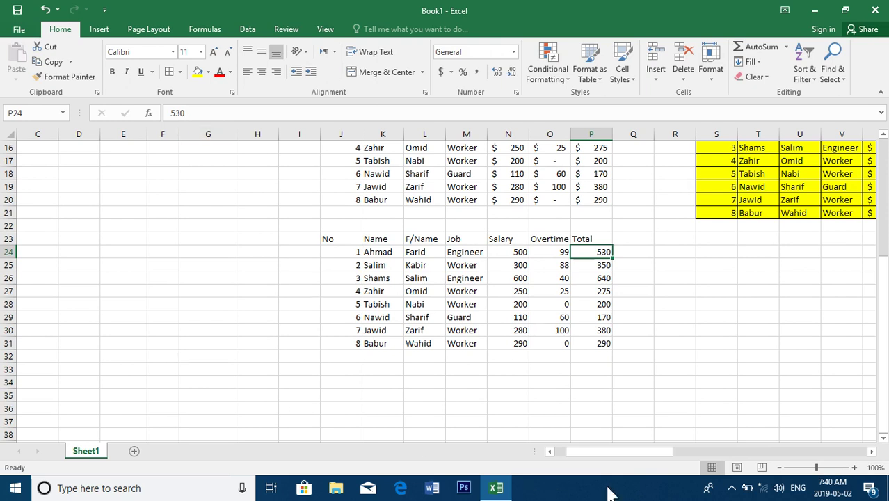
# Step: Copy the original table A1:G9, paste it at J33 using Values & Number Formatting, and inspect a cell in its Total column
pyautogui.moveTo(579, 456); pyautogui.dragTo(563, 455)
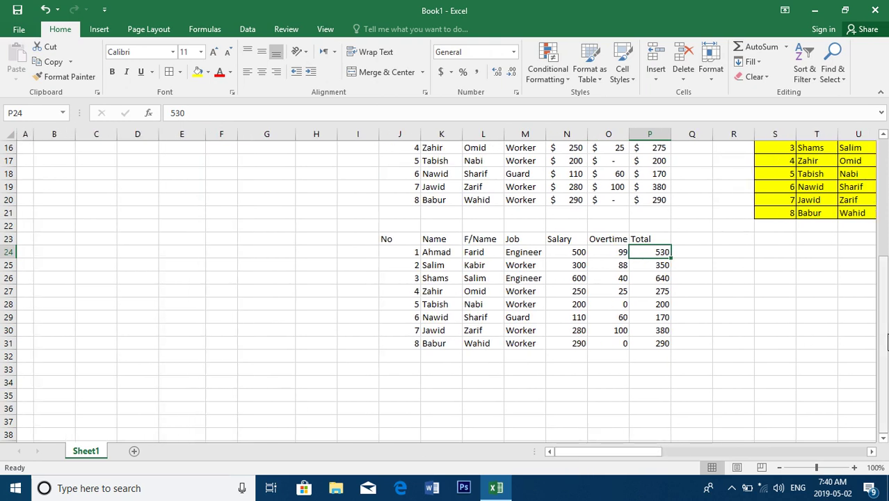
pyautogui.scroll(5, 882, 334)
pyautogui.moveTo(287, 252); pyautogui.dragTo(10, 137)
pyautogui.click(54, 63)
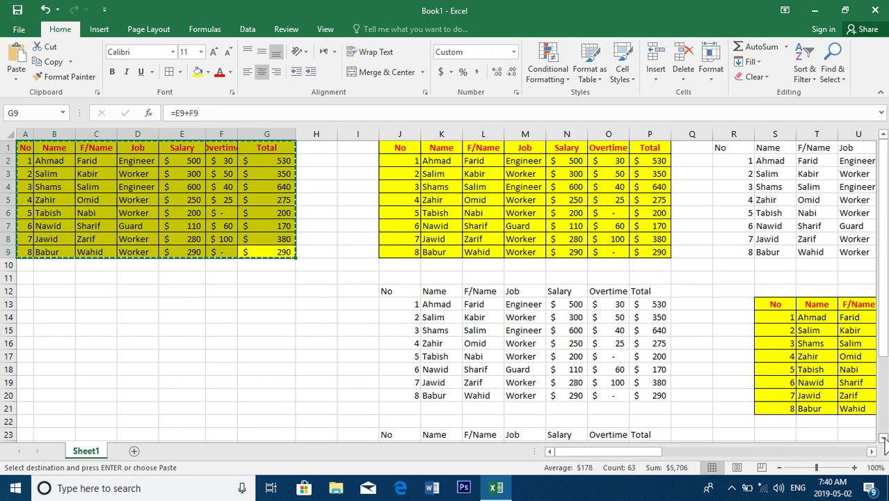
pyautogui.scroll(-3, 882, 445)
pyautogui.scroll(-2, 883, 441)
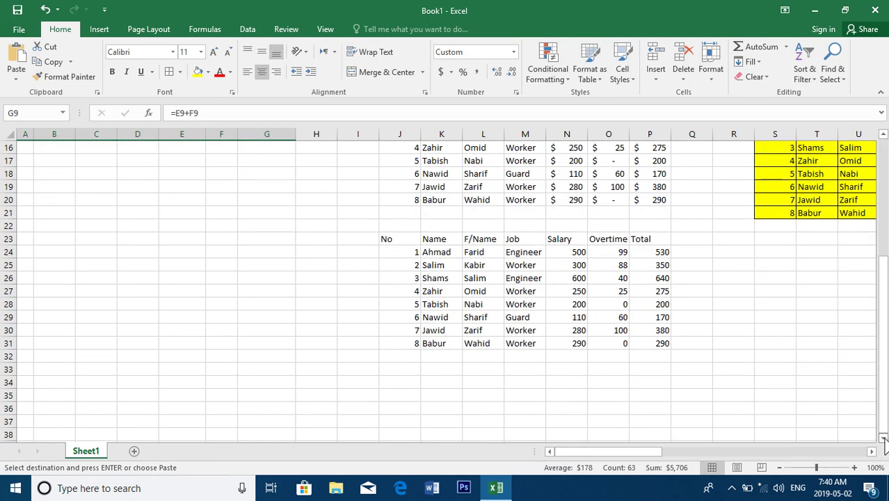
pyautogui.click(414, 369)
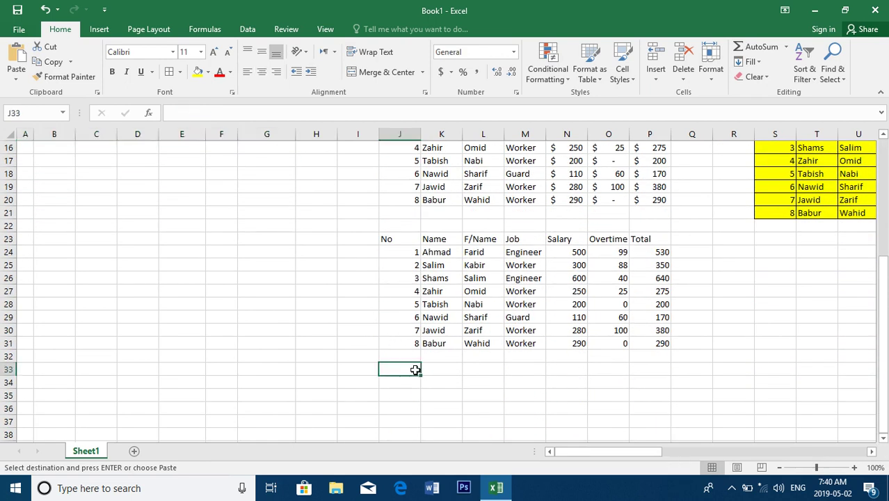
pyautogui.click(16, 80)
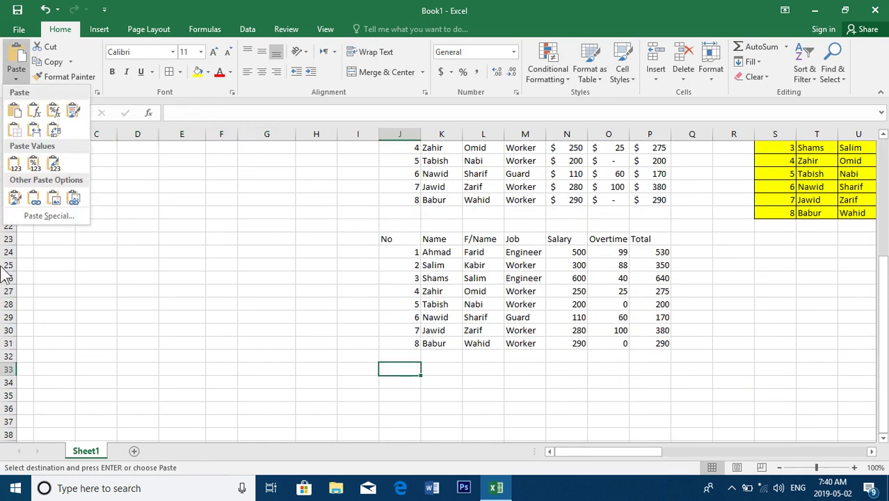
pyautogui.click(33, 164)
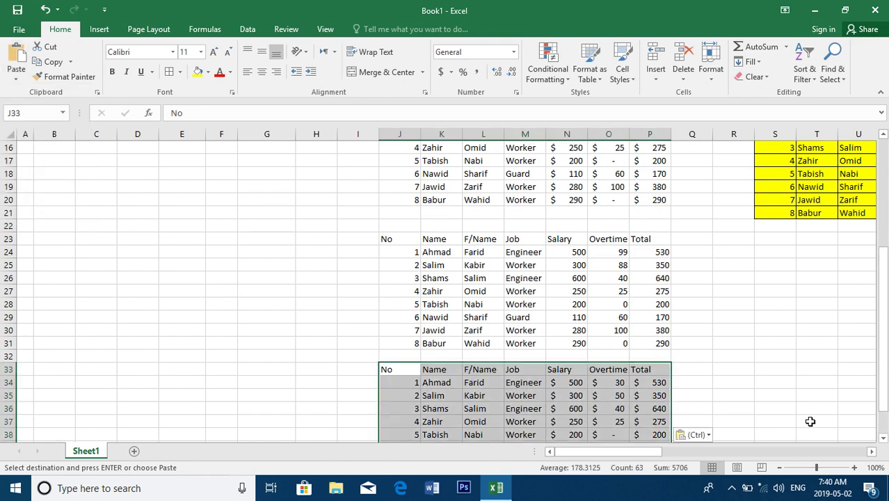
pyautogui.click(655, 407)
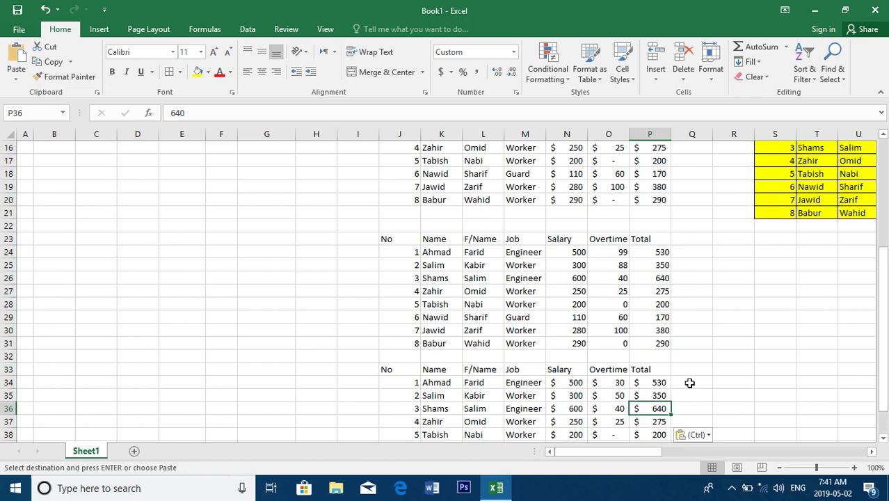
# Step: Paste the copied table at cell J43 using Values & Source Formatting and inspect the total in P45
pyautogui.click(882, 437)
pyautogui.click(883, 438)
pyautogui.click(404, 342)
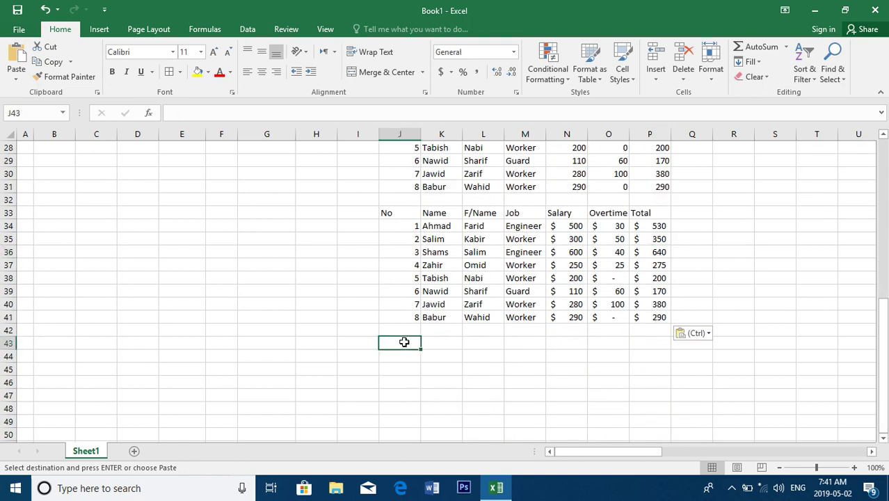
pyautogui.click(9, 79)
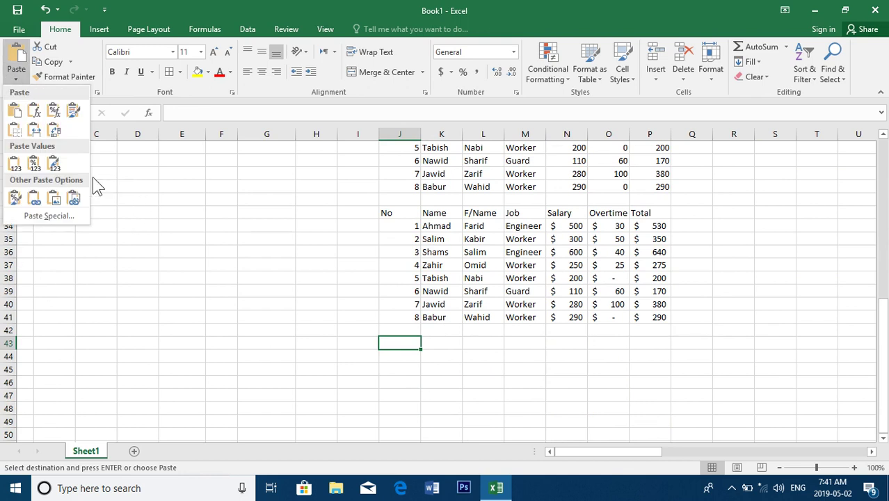
pyautogui.click(54, 165)
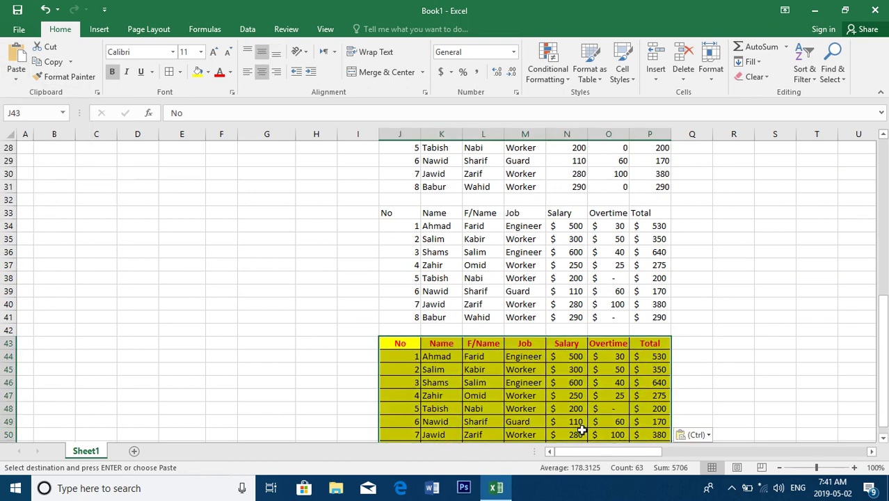
pyautogui.click(660, 370)
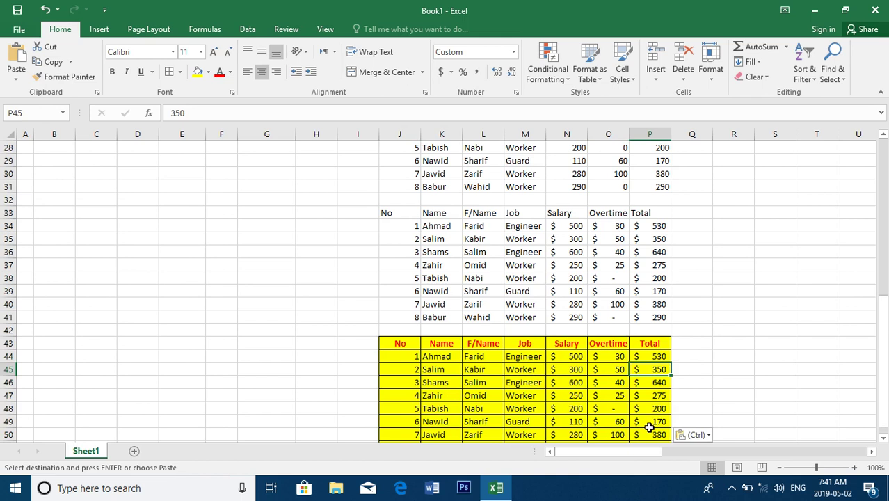
# Step: Set the overtime value in cell O48 of the table pasted at J43 to 888
pyautogui.click(603, 409)
pyautogui.write('888')
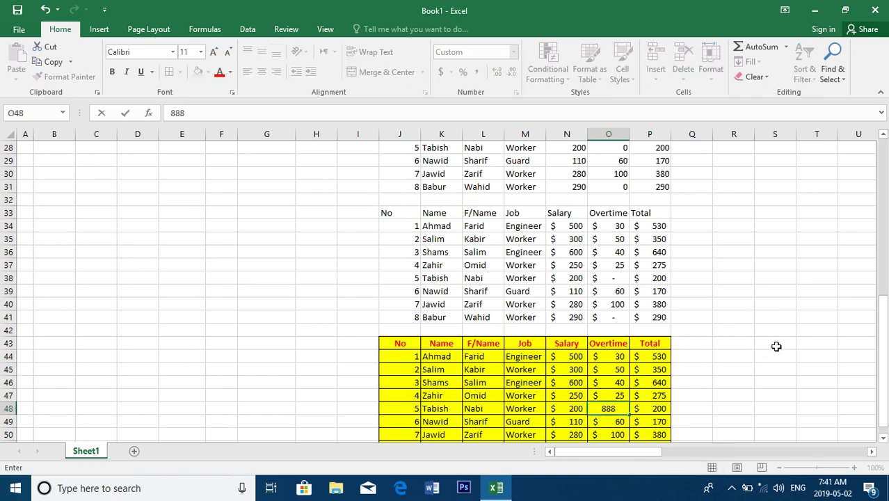
pyautogui.rightClick(772, 344)
# Step: Copy the original table A1:G9 and paste only its formatting at cell J53
pyautogui.click(349, 322)
pyautogui.moveTo(134, 207); pyautogui.dragTo(11, 84)
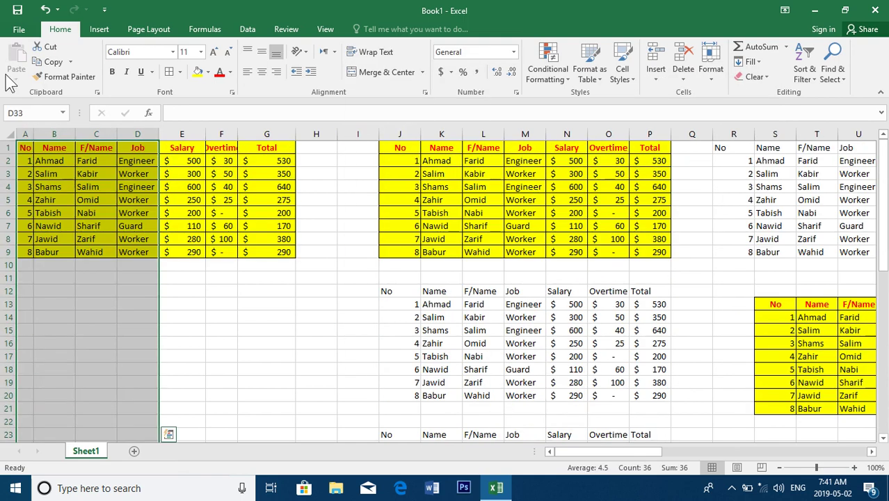
pyautogui.click(287, 253)
pyautogui.moveTo(287, 253); pyautogui.dragTo(25, 147)
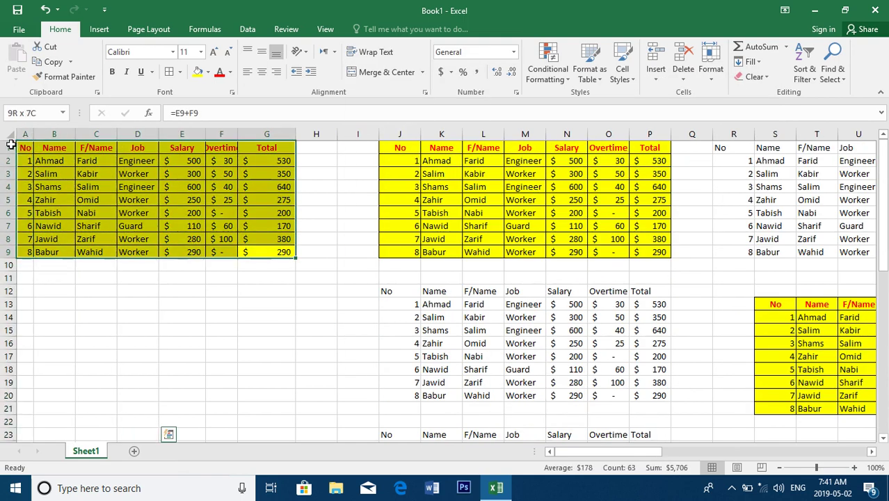
pyautogui.click(51, 61)
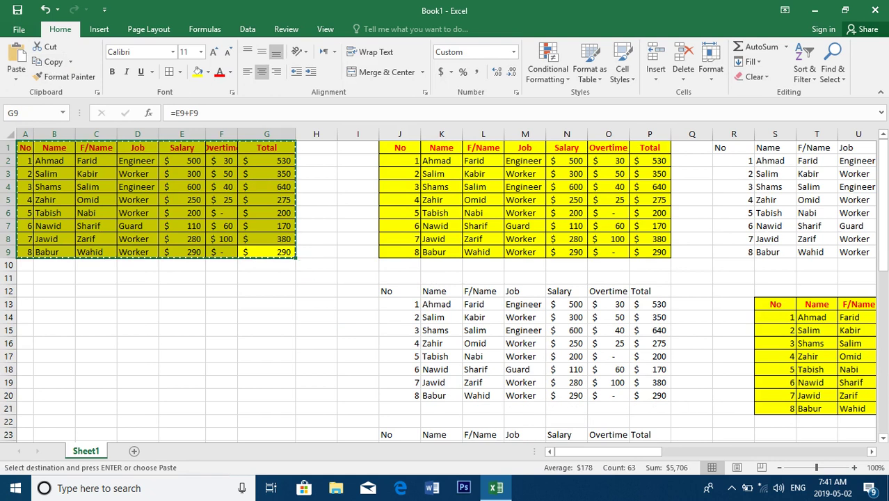
pyautogui.click(885, 409)
pyautogui.moveTo(885, 409); pyautogui.dragTo(885, 430)
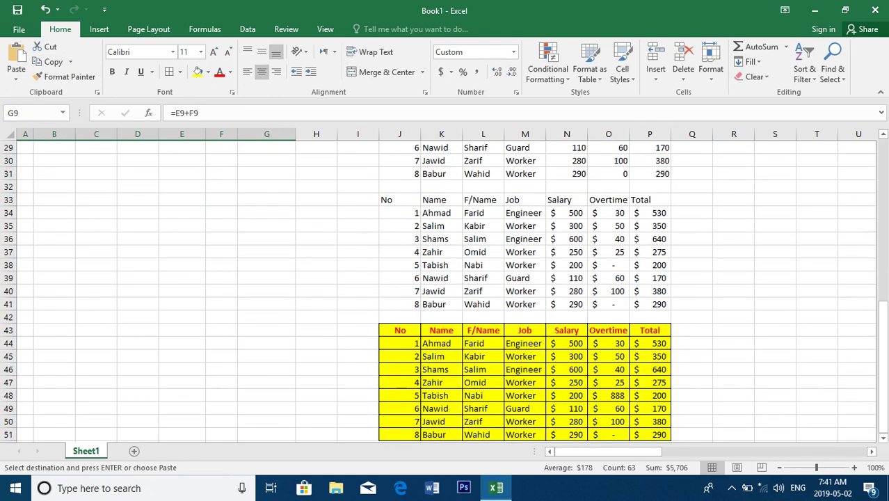
pyautogui.click(883, 437)
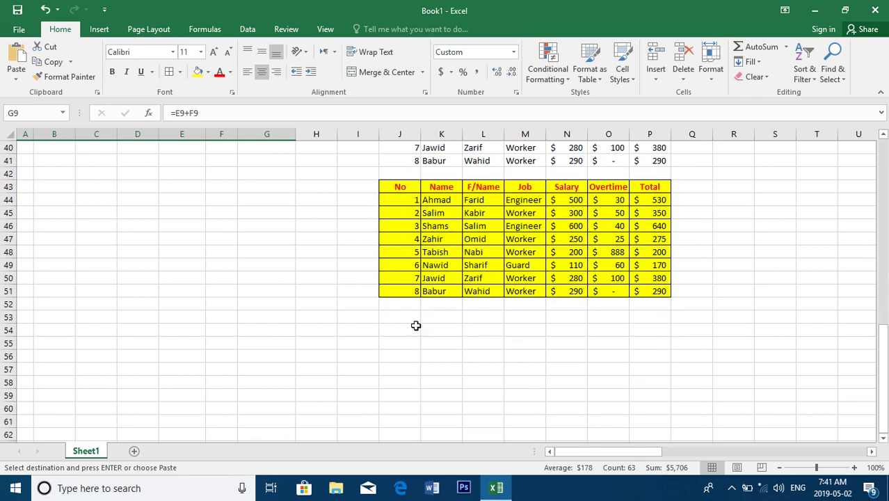
pyautogui.click(388, 317)
pyautogui.click(15, 78)
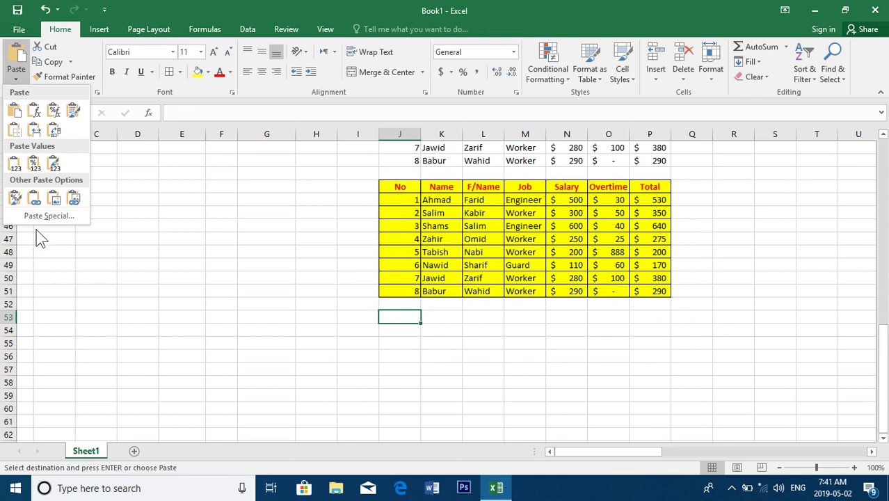
pyautogui.click(17, 200)
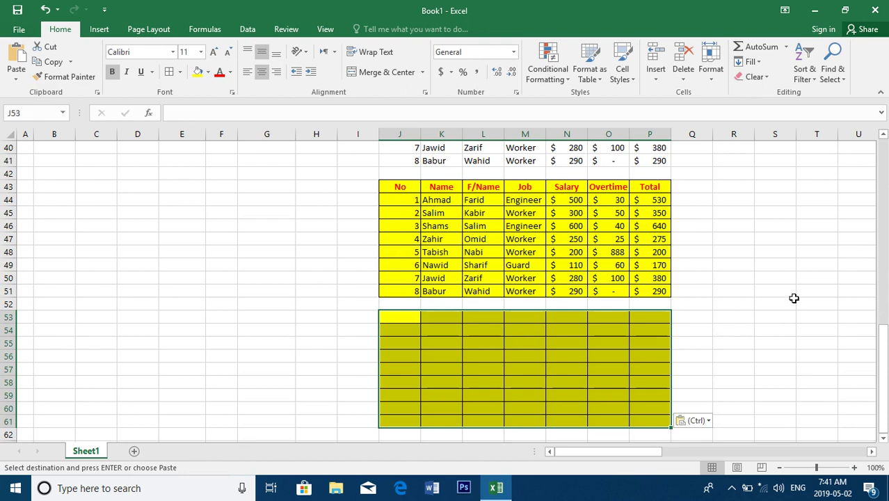
# Step: Apply the copied table's formatting to the unformatted table in J33:P41 using the Formatting paste option
pyautogui.moveTo(882, 358); pyautogui.dragTo(882, 320)
pyautogui.moveTo(387, 173); pyautogui.dragTo(659, 278)
pyautogui.click(16, 78)
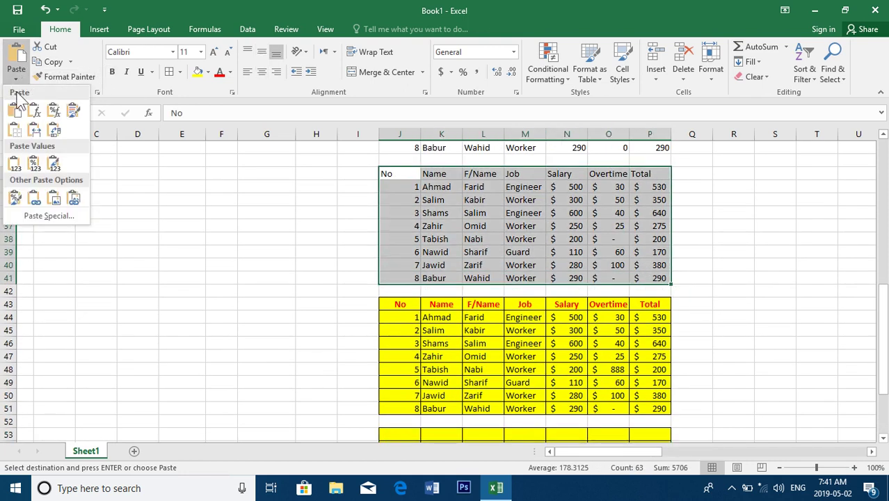
pyautogui.click(16, 198)
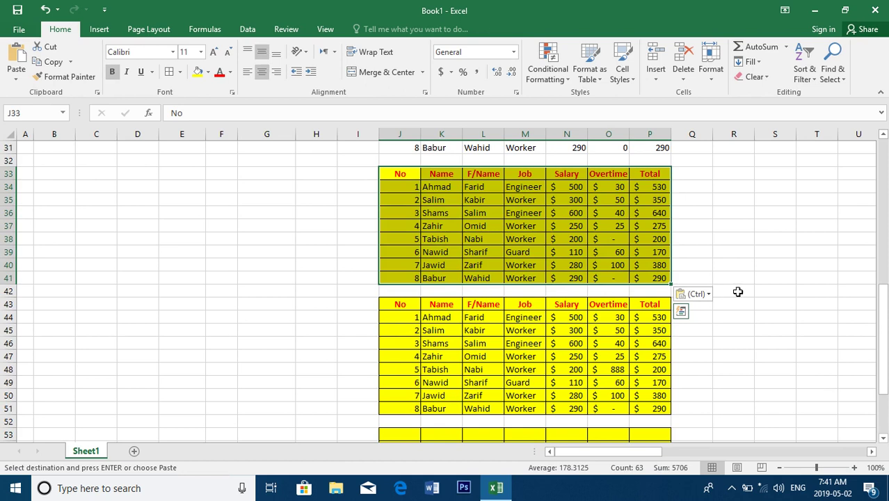
# Step: Paste the copied table at cell S35 using the Paste Link option
pyautogui.click(765, 201)
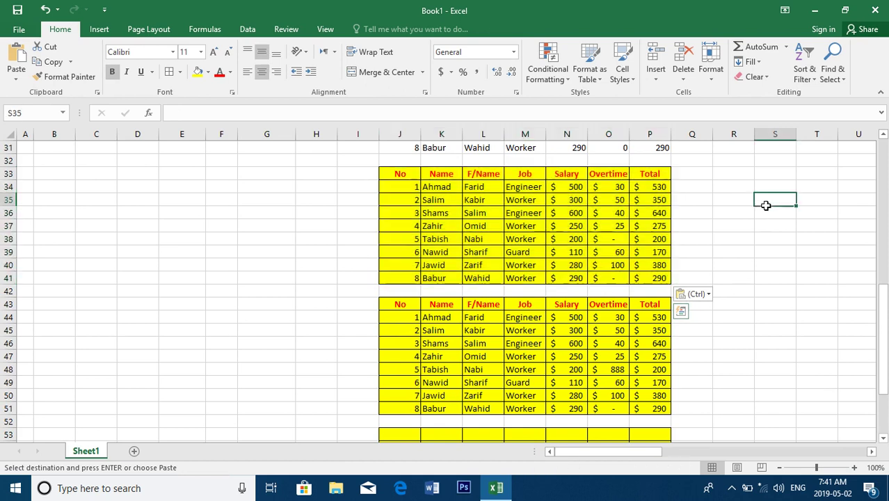
pyautogui.click(8, 79)
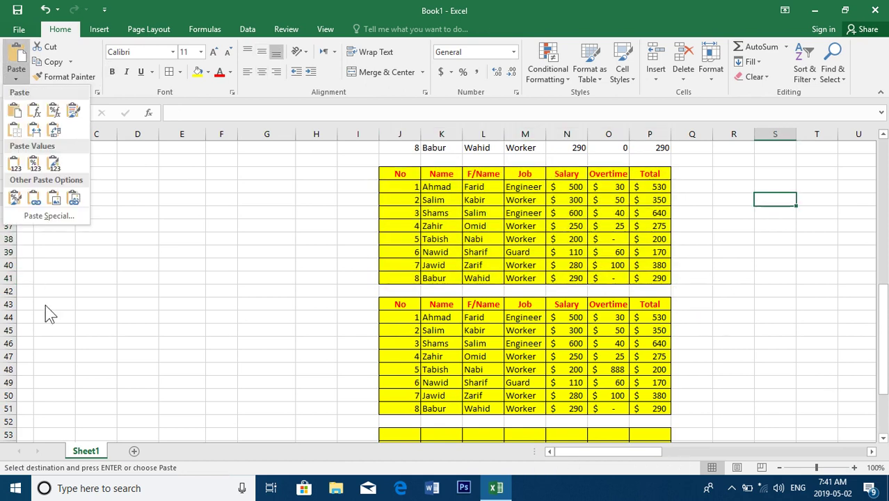
pyautogui.click(34, 199)
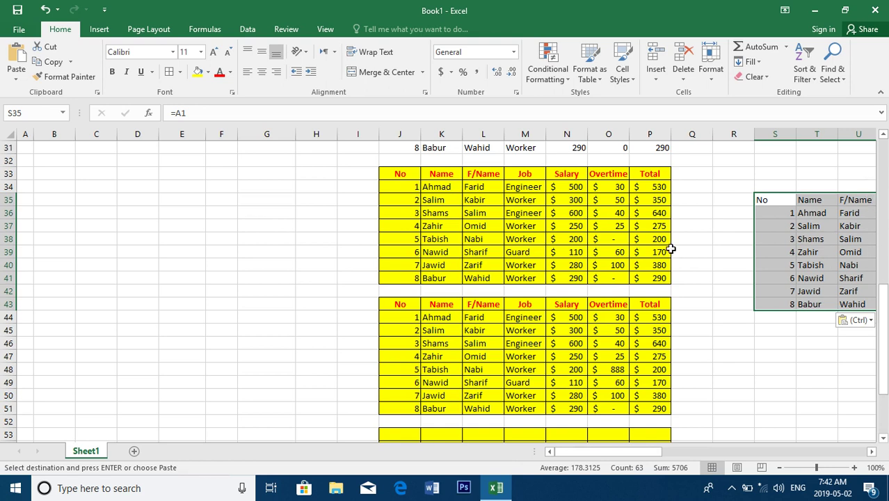
# Step: Replace the employee name in cell B9 of the original table with a different name
pyautogui.moveTo(882, 327); pyautogui.dragTo(879, 184)
pyautogui.click(72, 252)
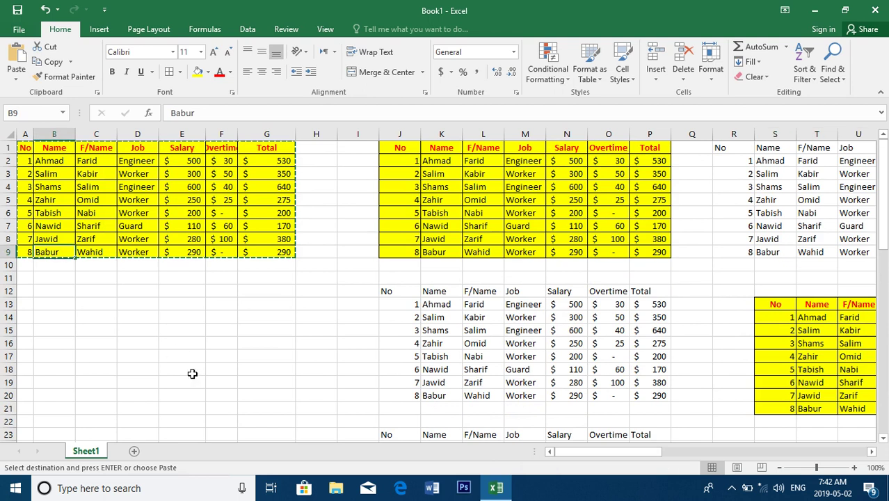
pyautogui.write('N')
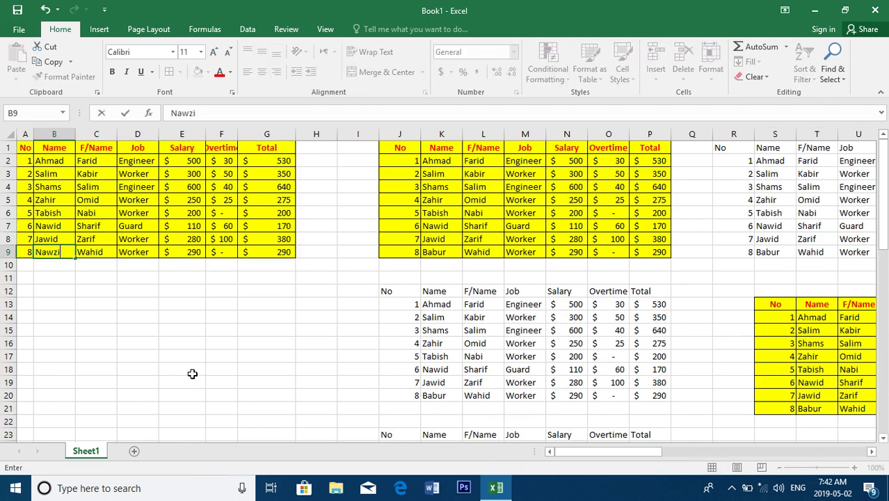
pyautogui.write('azir')
pyautogui.press('Tab')
pyautogui.press('Tab')
pyautogui.press('Tab')
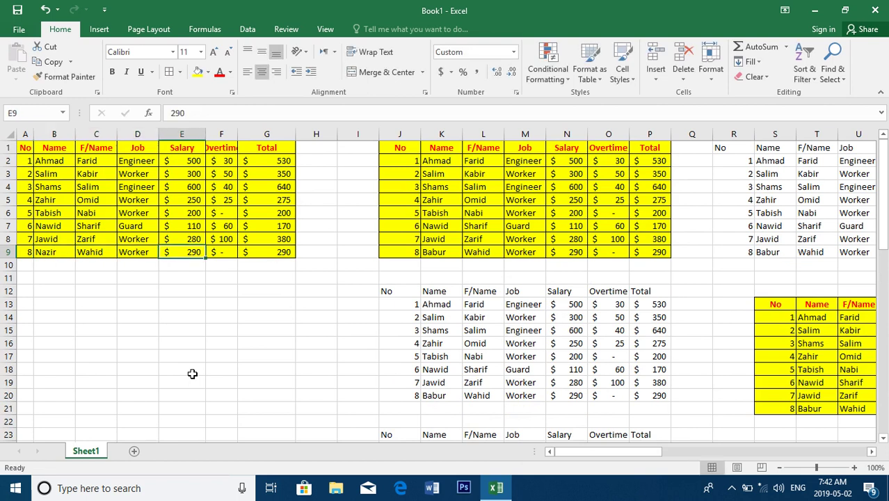
# Step: Set the job in D9 to Manager and the salary in E9 to 1000
pyautogui.press('Left')
pyautogui.write('Manager')
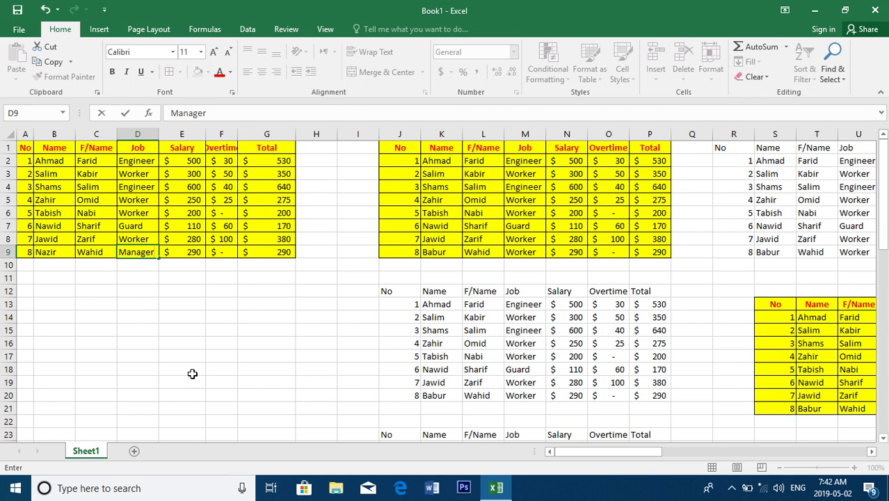
pyautogui.press('Tab')
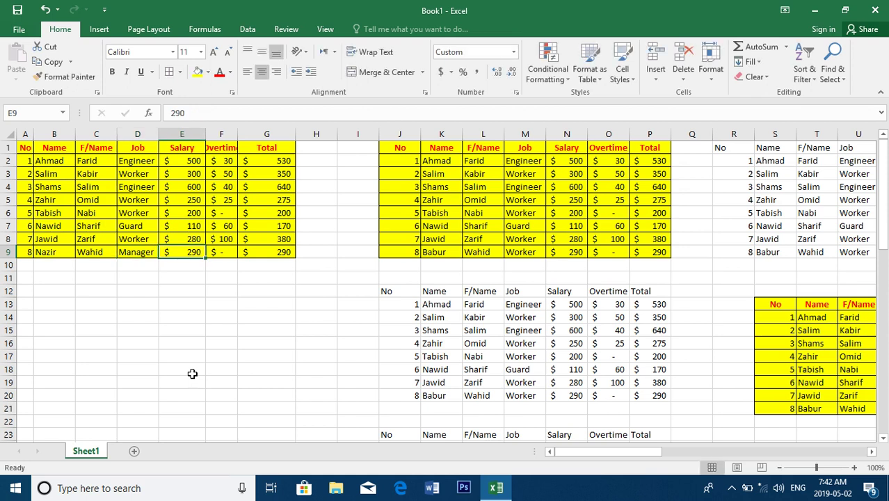
pyautogui.write('10000')
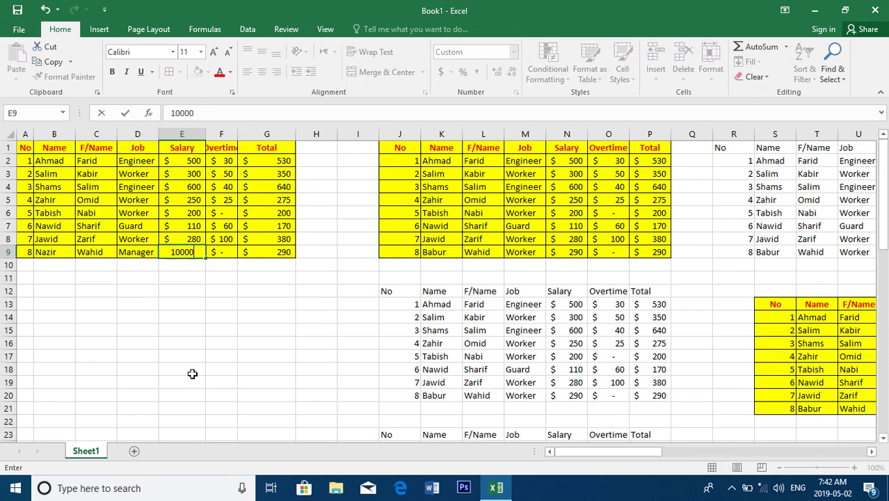
pyautogui.press('Tab')
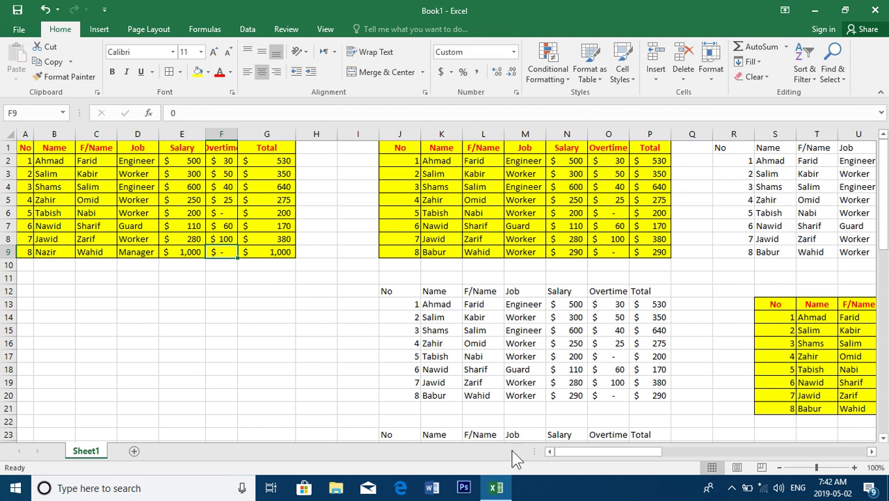
# Step: Check all columns of the linked table at S35 for the changes made in row 9 of the original
pyautogui.scroll(-8, 884, 443)
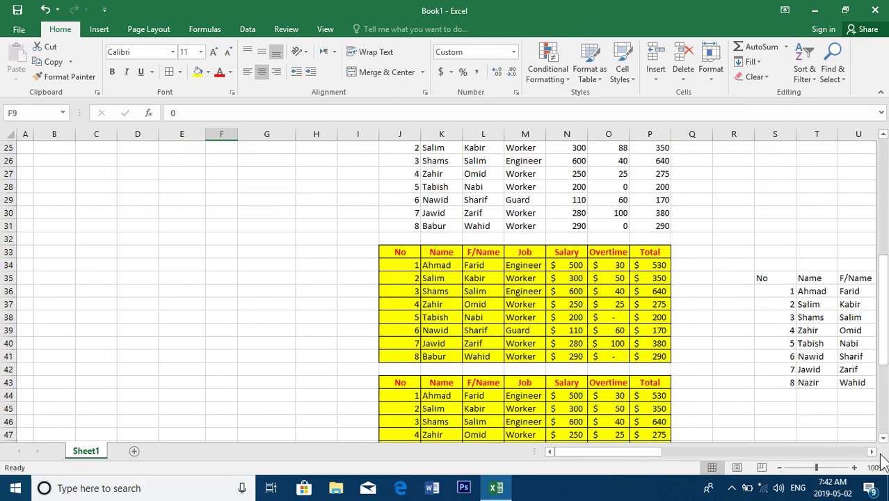
pyautogui.click(871, 452)
pyautogui.click(871, 452)
pyautogui.click(871, 451)
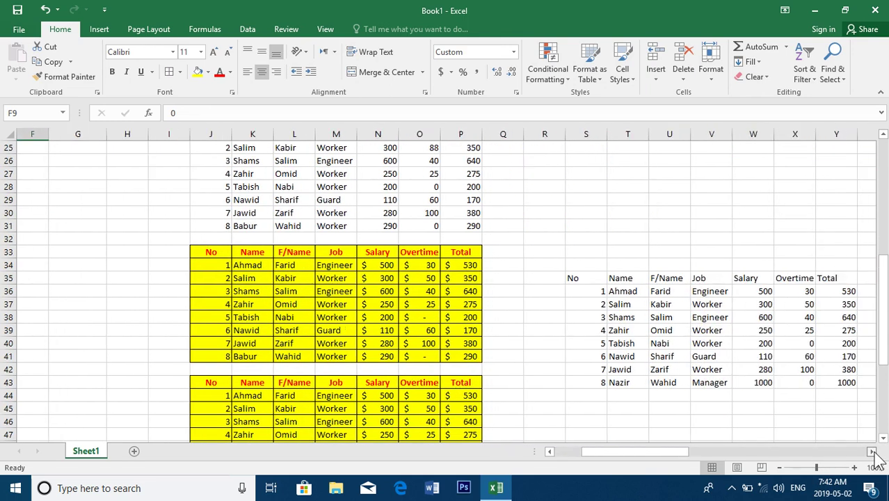
pyautogui.click(872, 451)
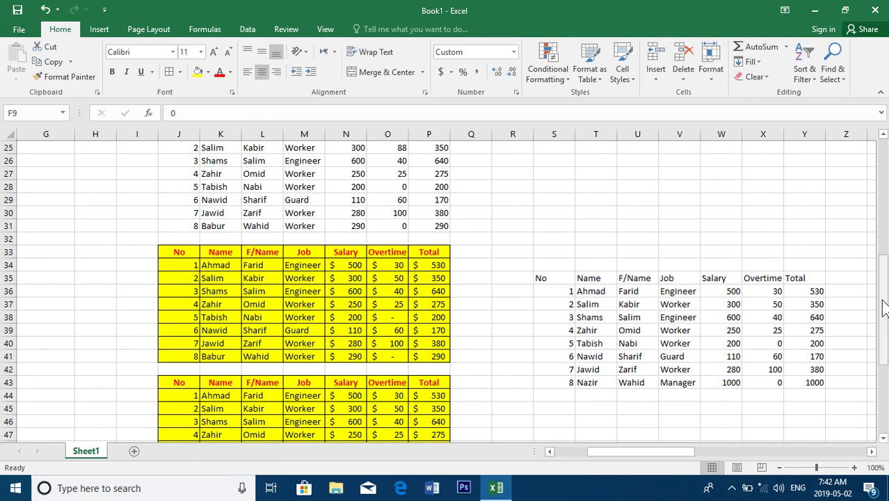
# Step: Copy the original table A1:G9 and paste it as a picture at cell J64
pyautogui.moveTo(883, 308); pyautogui.dragTo(883, 195)
pyautogui.moveTo(53, 252); pyautogui.dragTo(95, 111)
pyautogui.click(52, 61)
pyautogui.moveTo(883, 440); pyautogui.dragTo(883, 440)
pyautogui.click(400, 341)
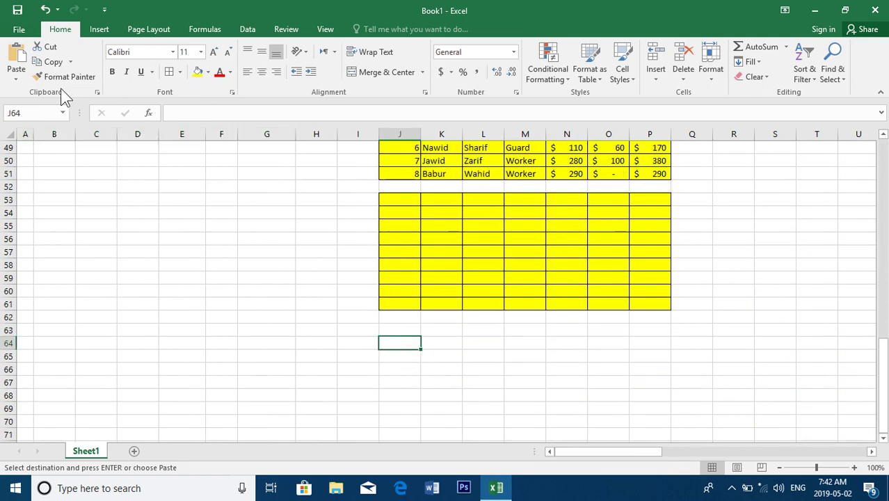
pyautogui.rightClick(17, 74)
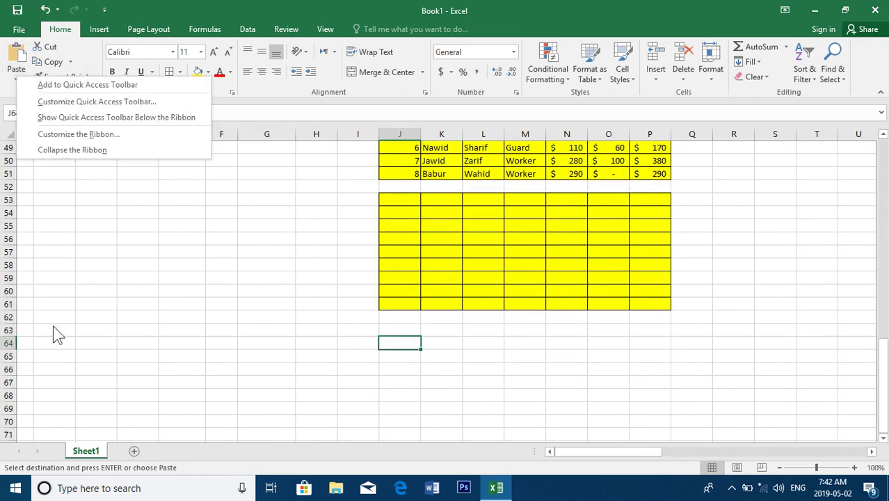
pyautogui.click(14, 76)
pyautogui.click(14, 75)
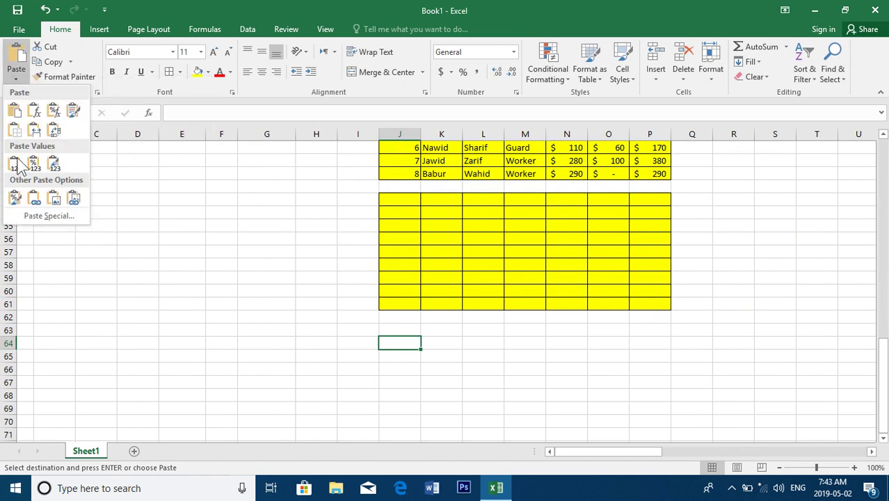
pyautogui.click(53, 199)
# Step: Move the pasted table picture up to the original table, covering roughly columns G to M from row 6
pyautogui.moveTo(565, 397); pyautogui.dragTo(322, 197)
pyautogui.moveTo(879, 430); pyautogui.dragTo(880, 410)
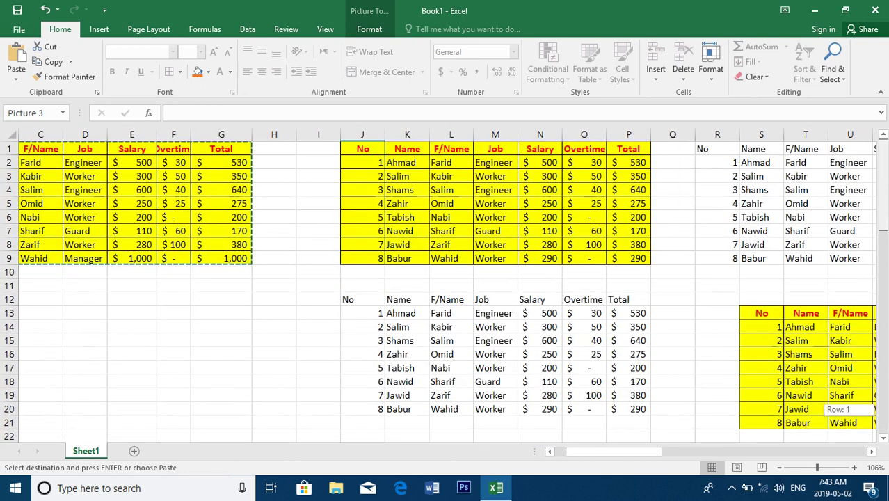
pyautogui.click(885, 278)
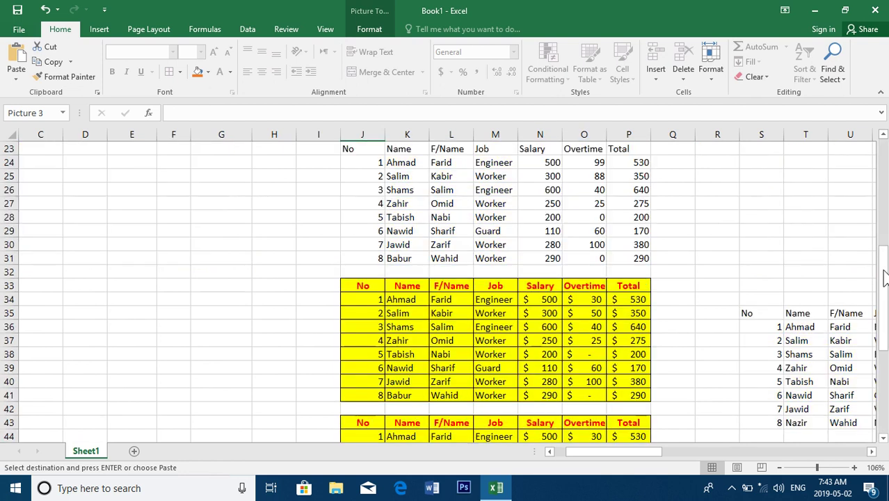
pyautogui.moveTo(576, 451); pyautogui.dragTo(561, 454)
pyautogui.moveTo(882, 306); pyautogui.dragTo(882, 375)
pyautogui.moveTo(272, 334); pyautogui.dragTo(168, 182)
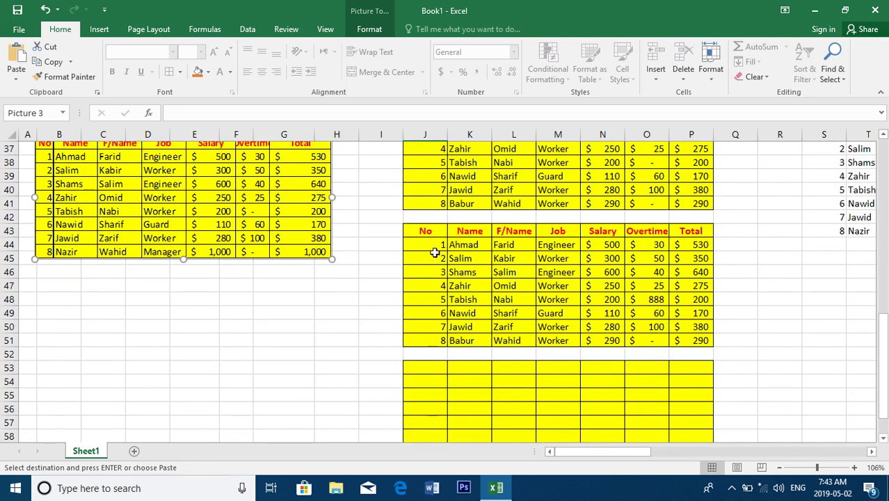
pyautogui.moveTo(882, 323); pyautogui.dragTo(883, 244)
pyautogui.moveTo(245, 428); pyautogui.dragTo(236, 209)
pyautogui.moveTo(882, 275); pyautogui.dragTo(853, 129)
pyautogui.moveTo(303, 430); pyautogui.dragTo(532, 240)
# Step: Paste the copied table as a linked picture at cell E13 and place it below the original table
pyautogui.click(207, 312)
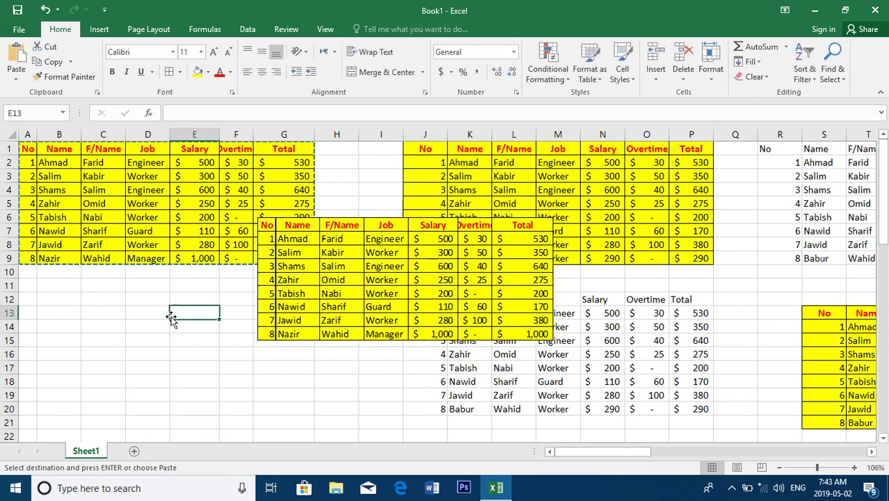
pyautogui.click(16, 75)
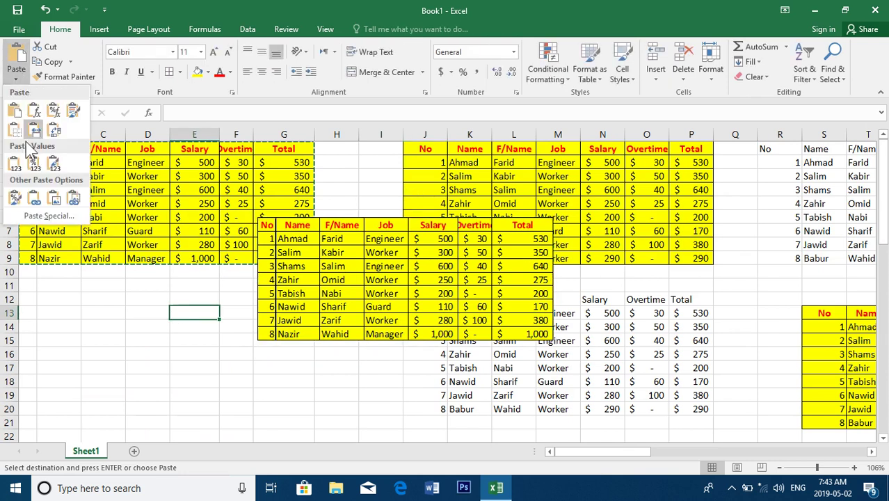
pyautogui.click(74, 199)
pyautogui.moveTo(366, 376); pyautogui.dragTo(216, 372)
# Step: Move the static picture over columns J to P and the linked picture over columns C to I below the original table
pyautogui.moveTo(379, 248); pyautogui.dragTo(393, 248)
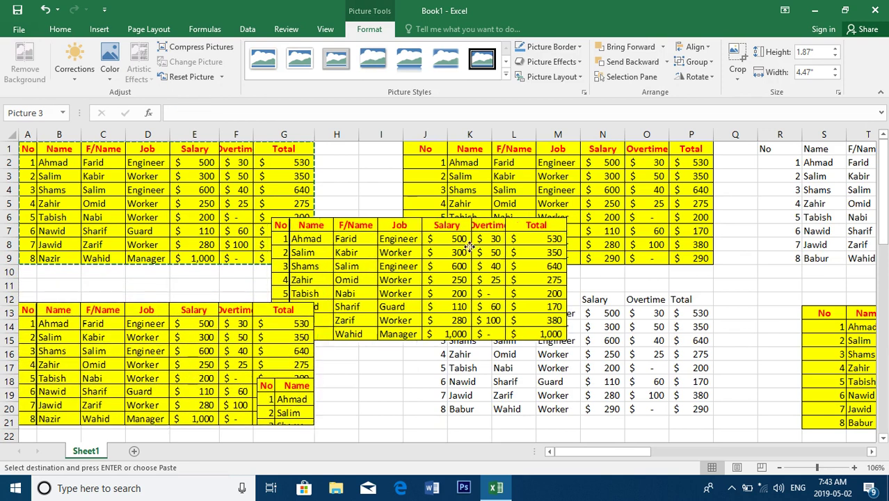
pyautogui.moveTo(469, 245); pyautogui.dragTo(606, 245)
pyautogui.click(249, 367)
pyautogui.moveTo(239, 373); pyautogui.dragTo(325, 378)
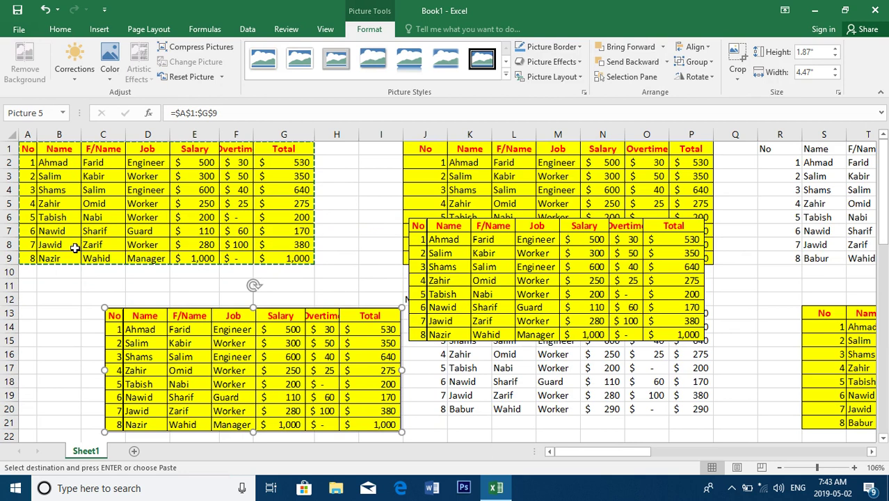
# Step: Replace the employee name in B2 and the father's name in C2 of the original table with different names
pyautogui.click(42, 162)
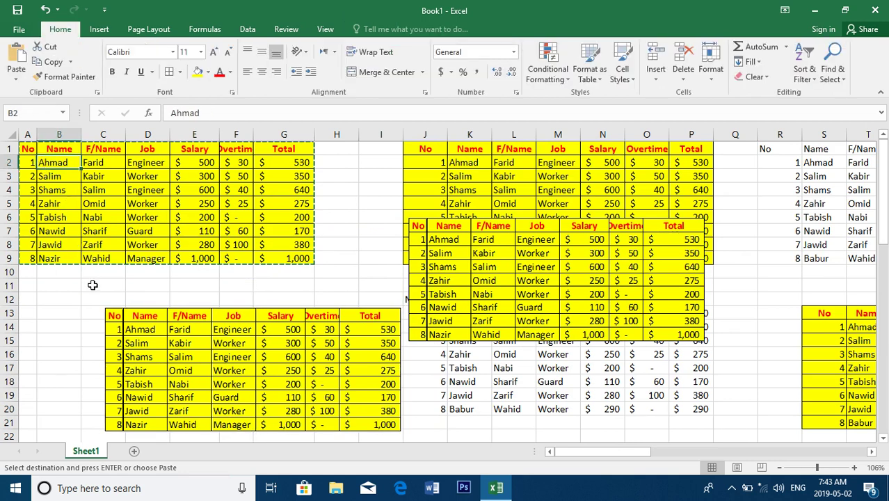
pyautogui.write('Yasin')
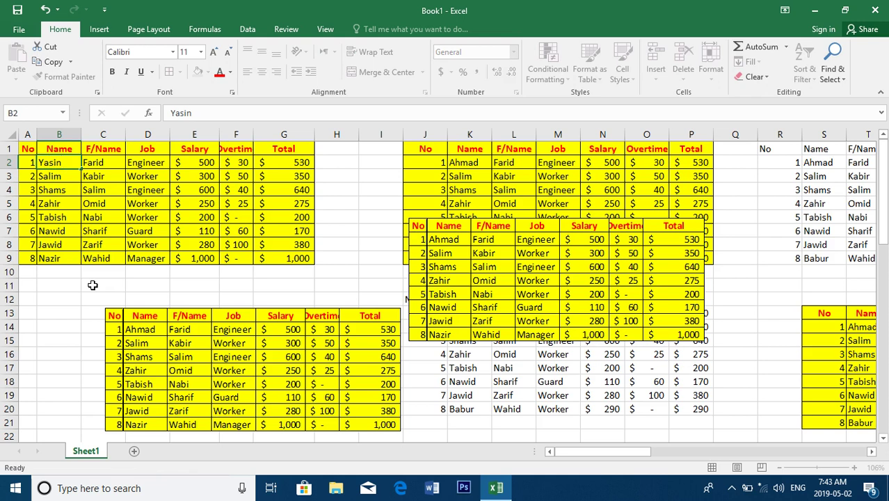
pyautogui.press('Tab')
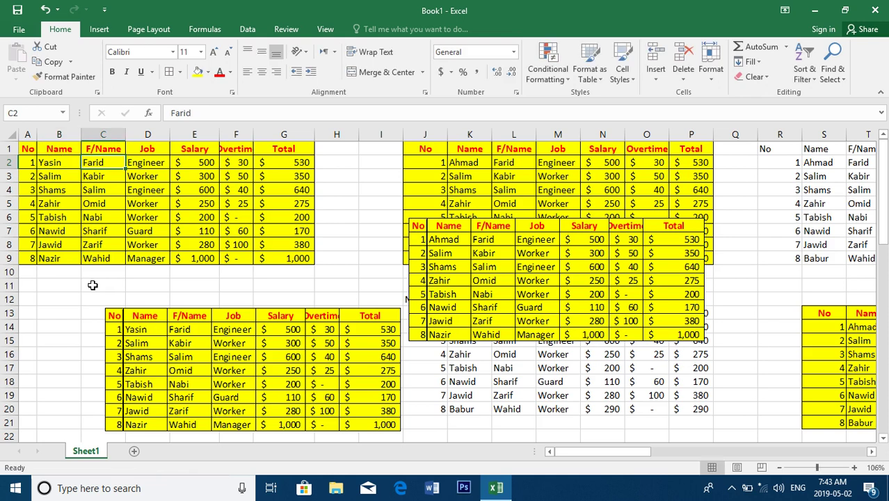
pyautogui.write('T')
pyautogui.press('Tab')
# Step: Set the salary in cell E2 of the original table to 800
pyautogui.press('Tab')
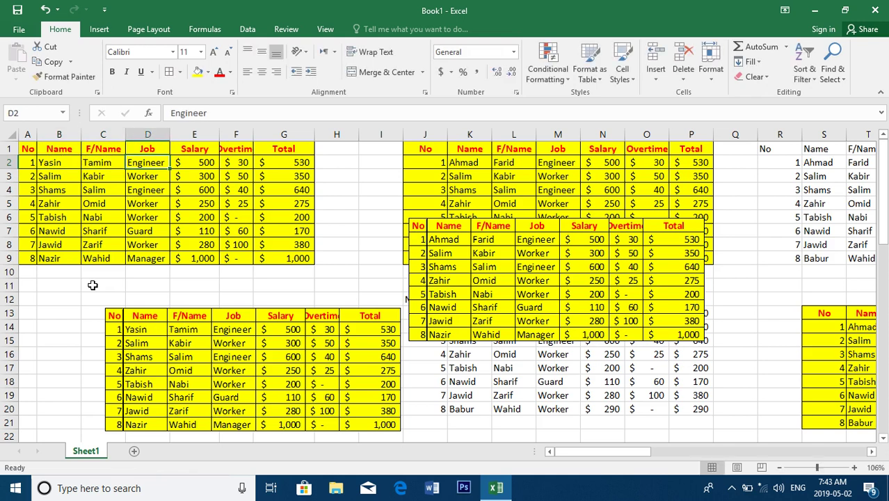
pyautogui.write('800')
pyautogui.press('Tab')
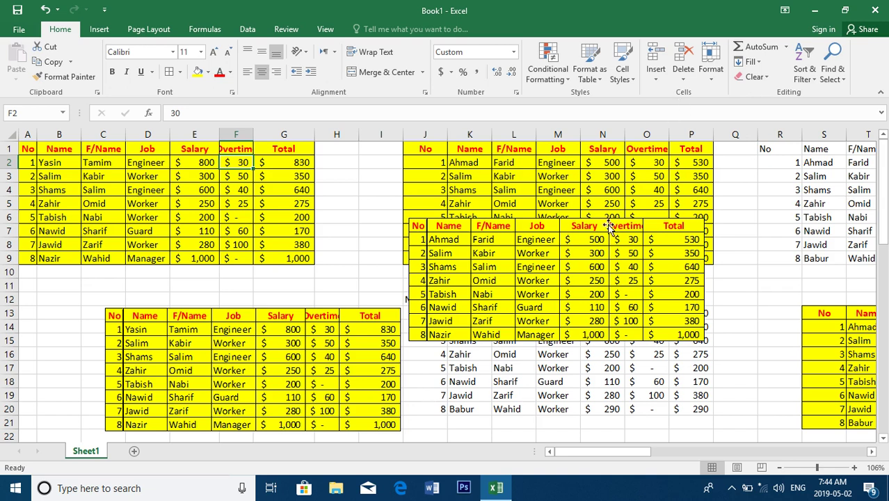
# Step: Close the workbook without saving the changes
pyautogui.click(878, 10)
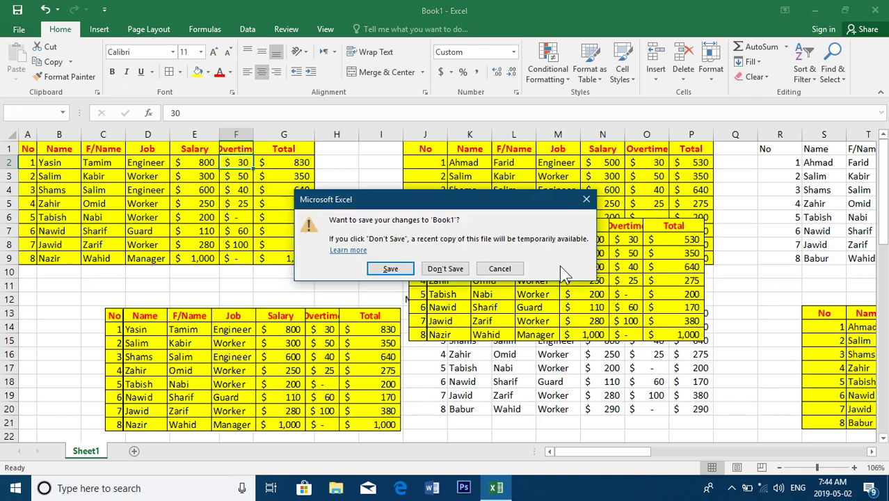
pyautogui.click(448, 269)
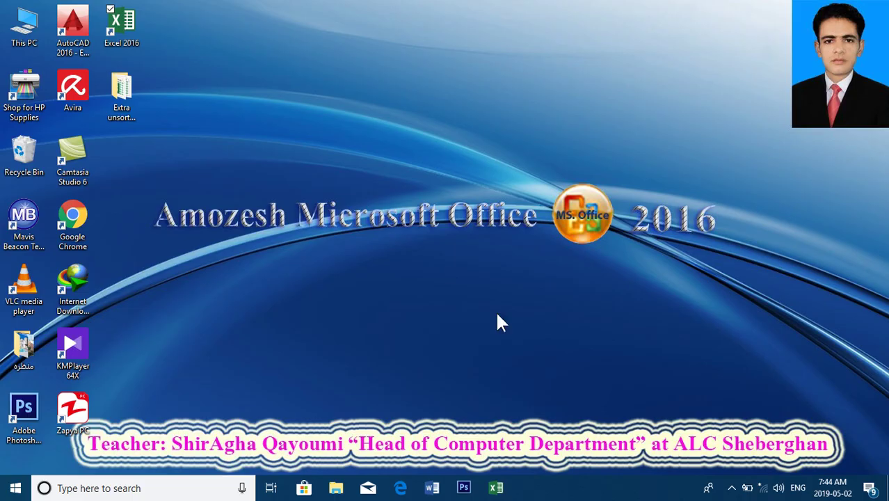